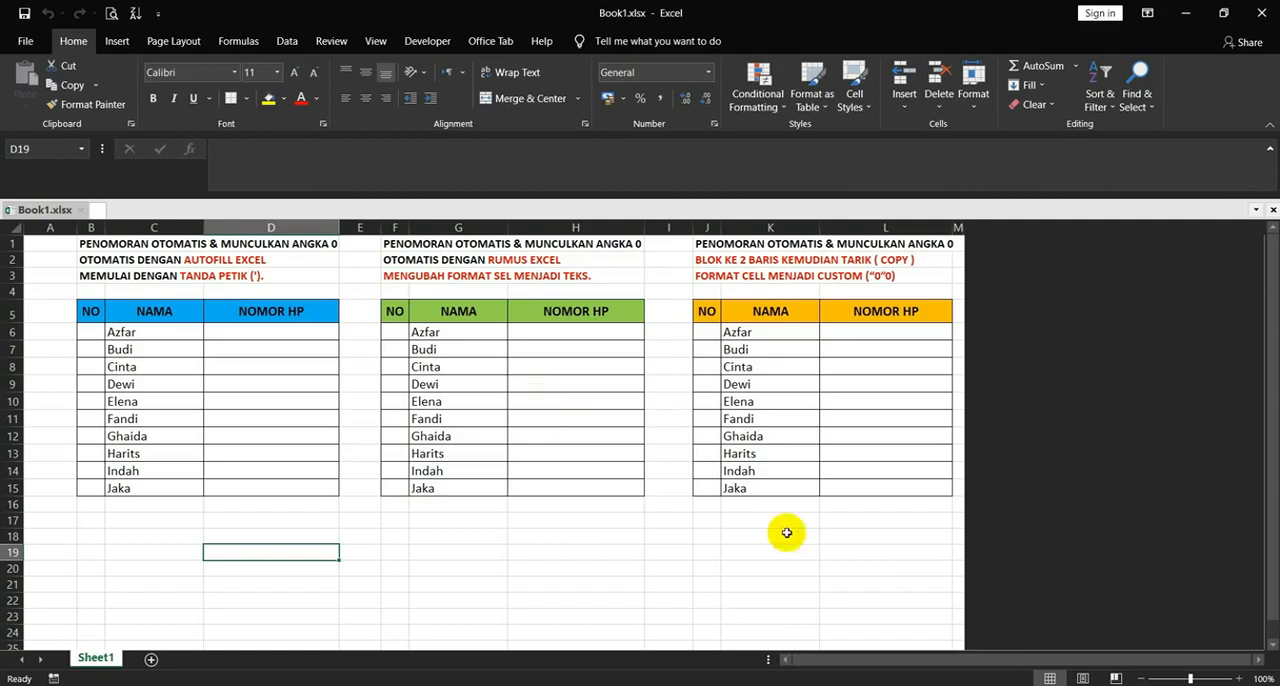
# - Enter 1 in cell B6 as the first number of the blue table's NO column
pyautogui.click(92, 333)
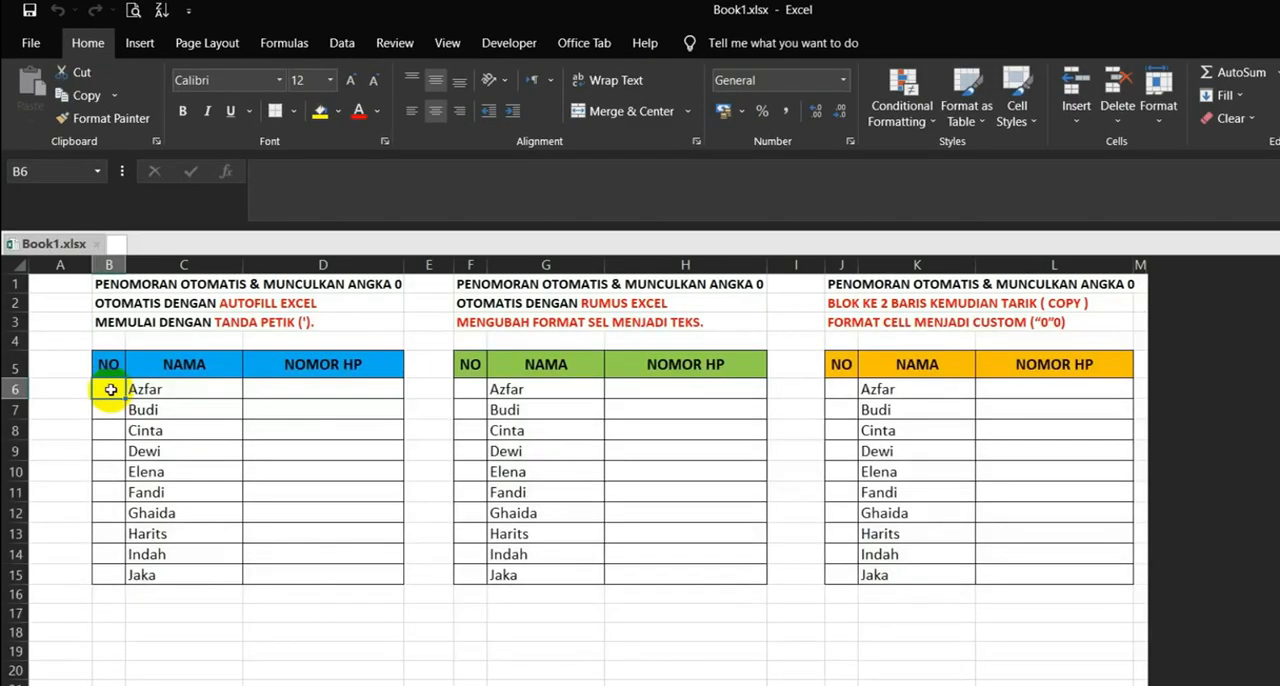
pyautogui.write('1')
pyautogui.press('Return')
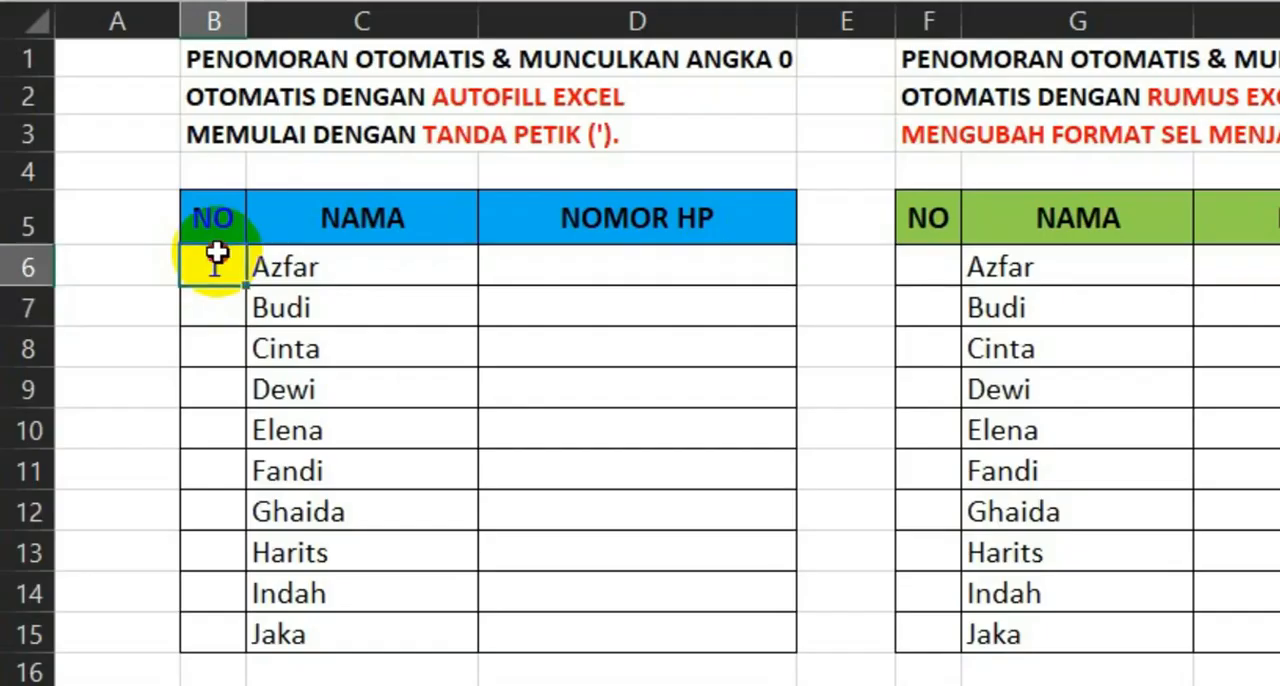
# - Fill B6:B15 with a linear column series using step value 1 and stop value 10
pyautogui.moveTo(217, 251); pyautogui.dragTo(218, 627)
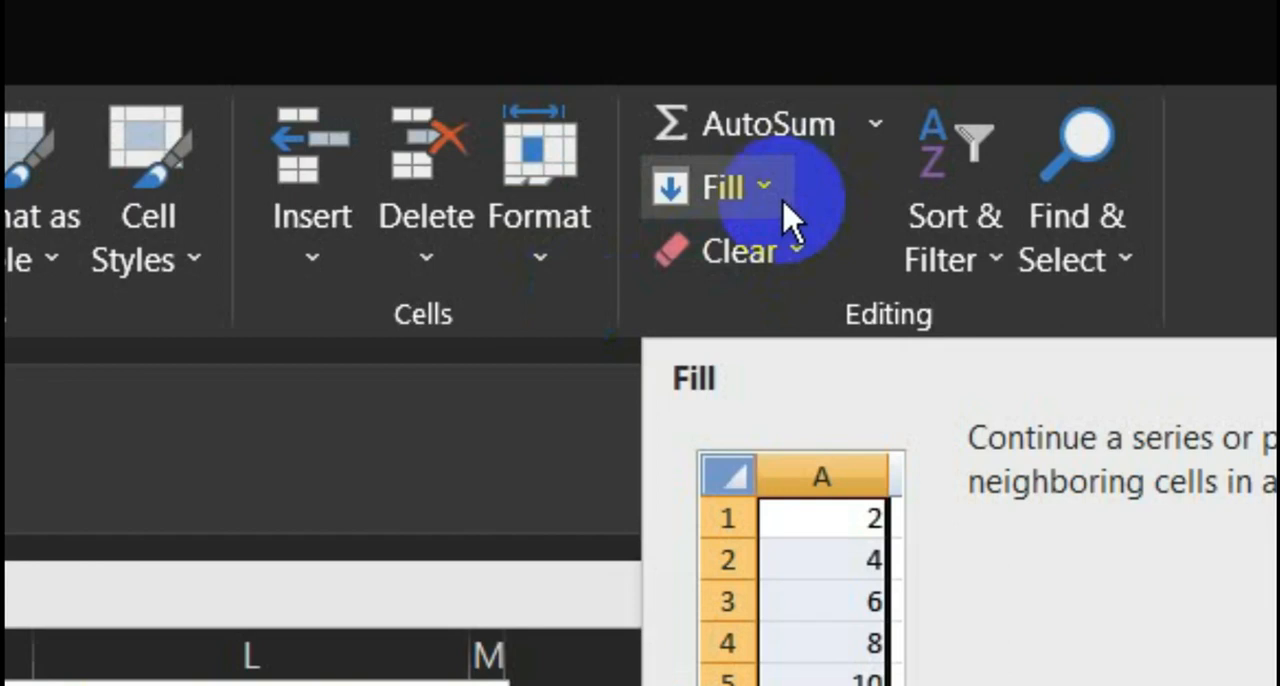
pyautogui.click(786, 212)
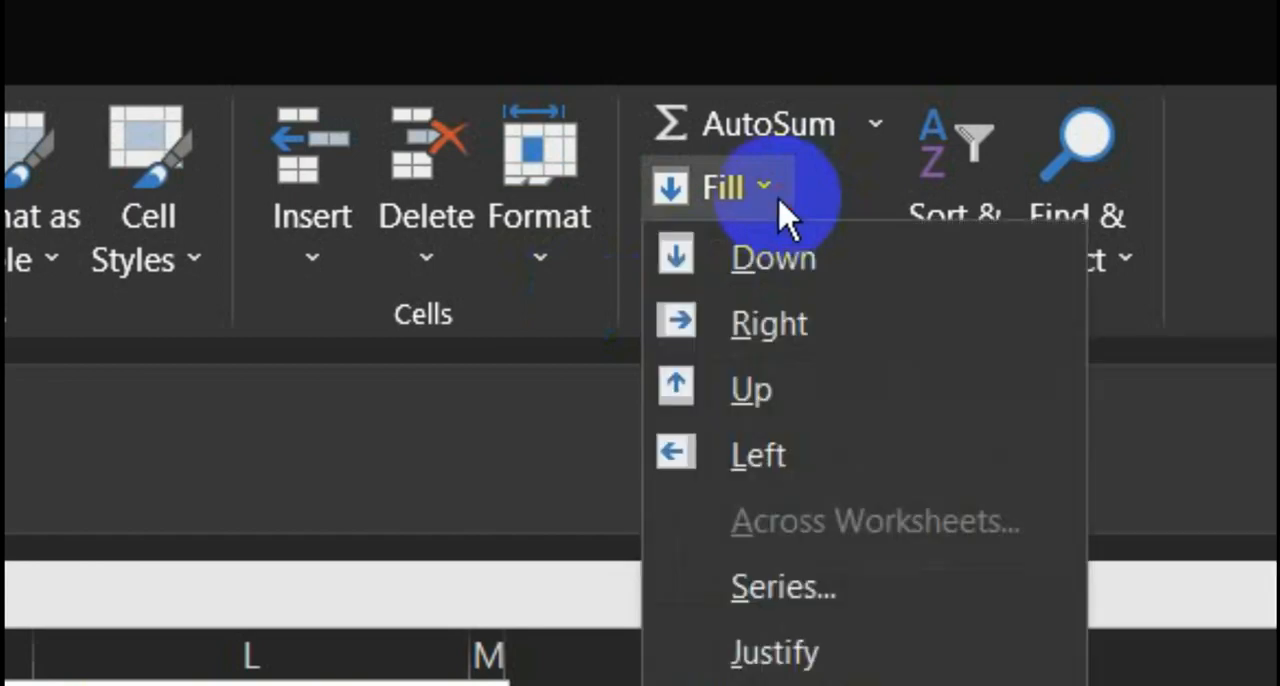
pyautogui.click(840, 595)
pyautogui.moveTo(523, 390); pyautogui.dragTo(478, 338)
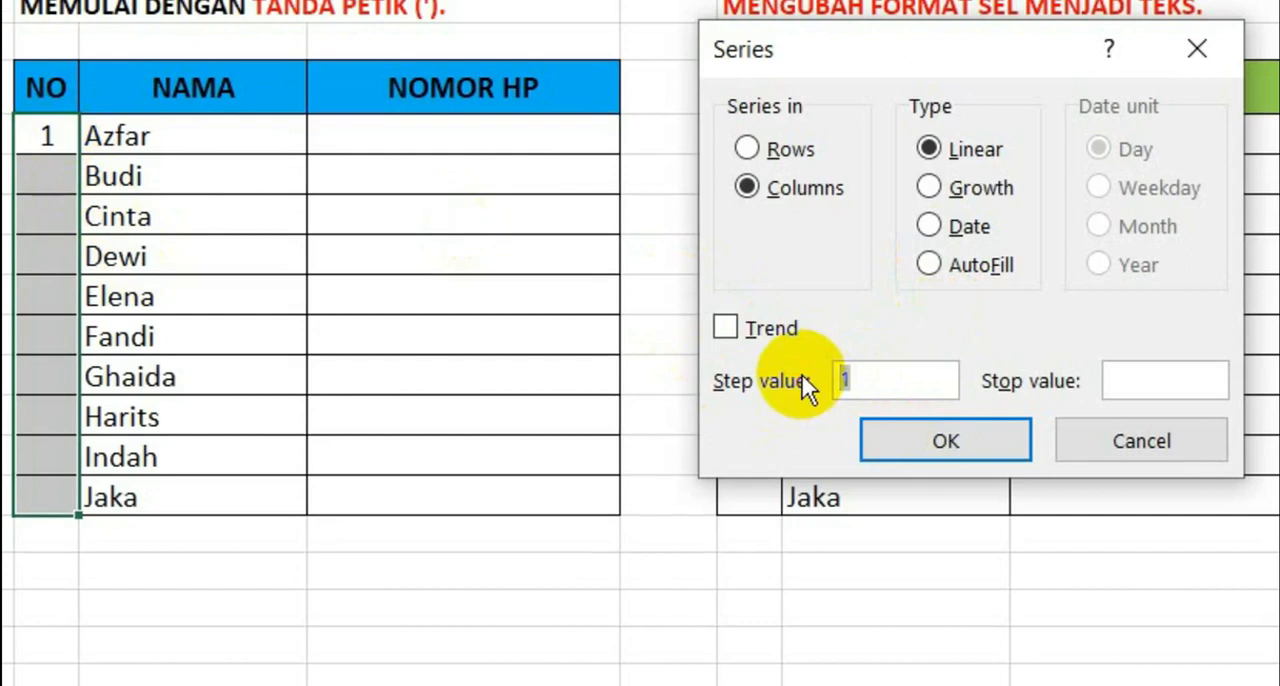
pyautogui.write('1')
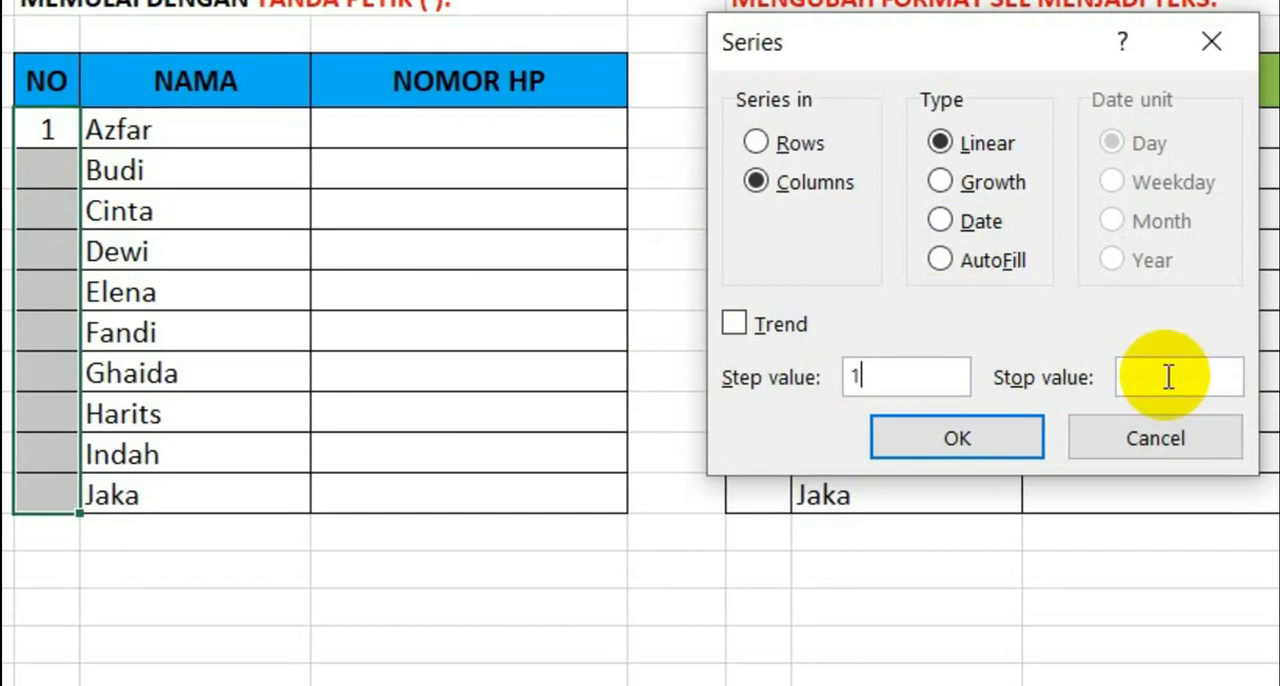
pyautogui.click(1138, 375)
pyautogui.write('10')
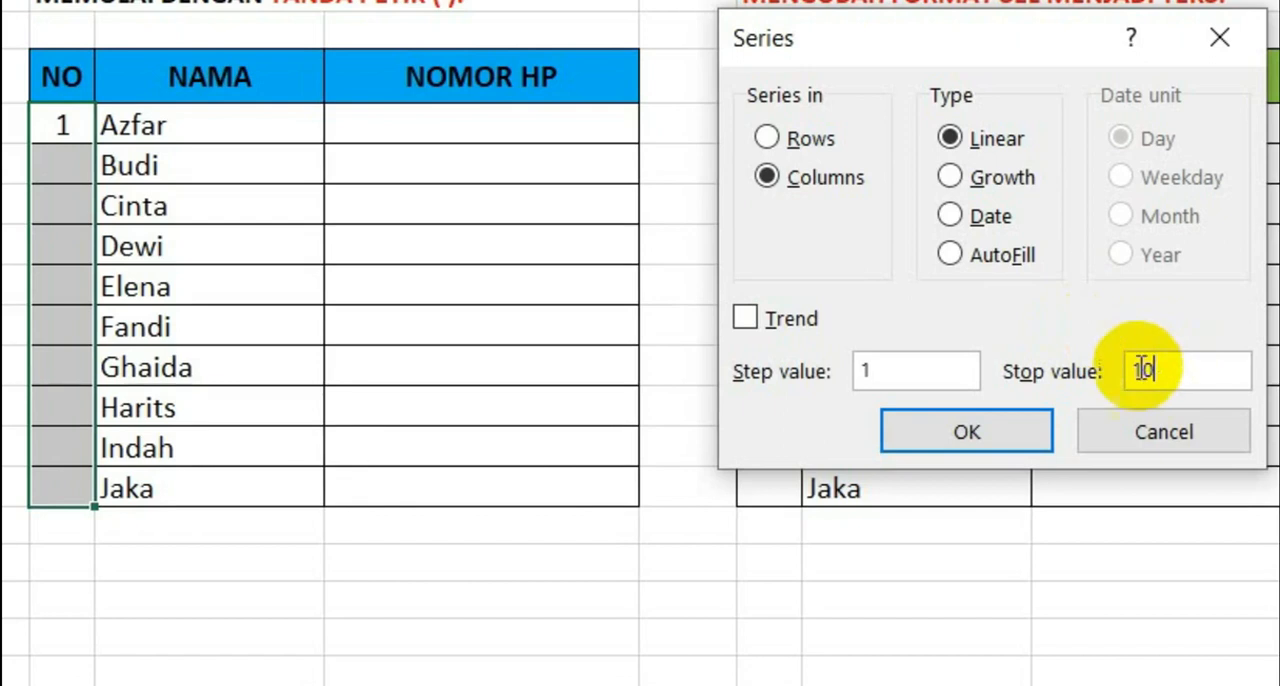
pyautogui.click(997, 445)
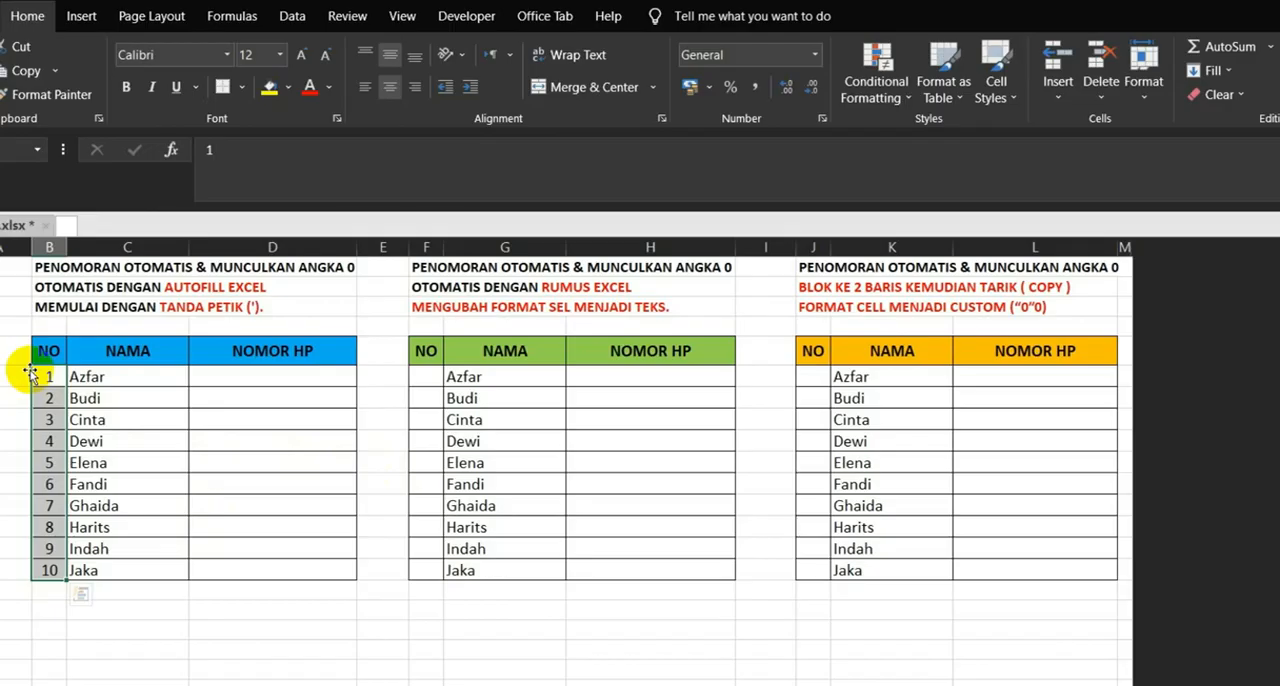
# - Start an IF formula in F6 that tests G6="" and returns empty text "" when true
pyautogui.click(420, 378)
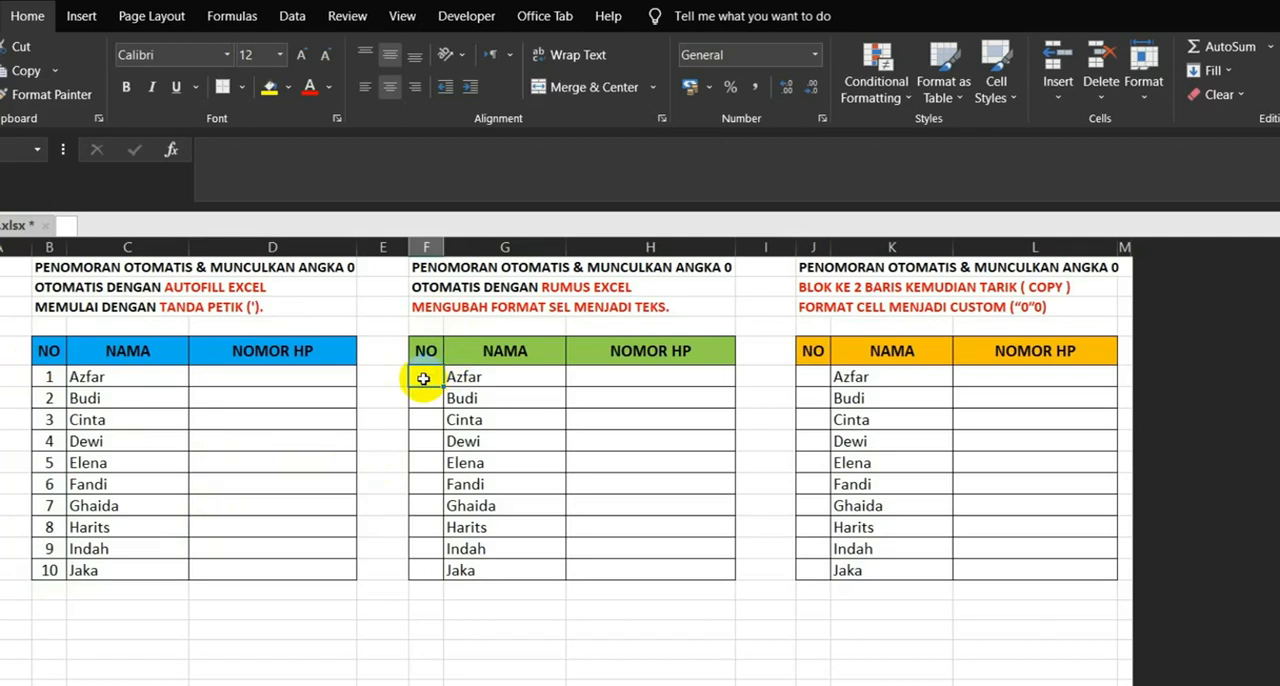
pyautogui.doubleClick(426, 376)
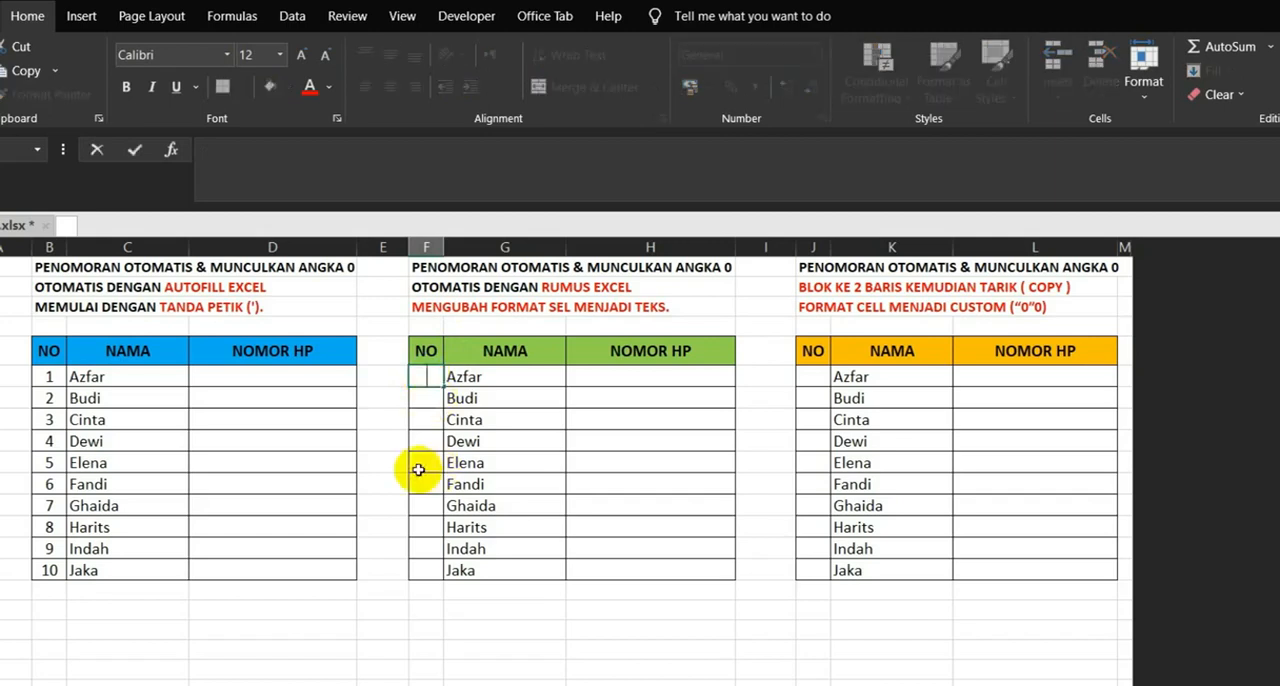
pyautogui.write('=IF(')
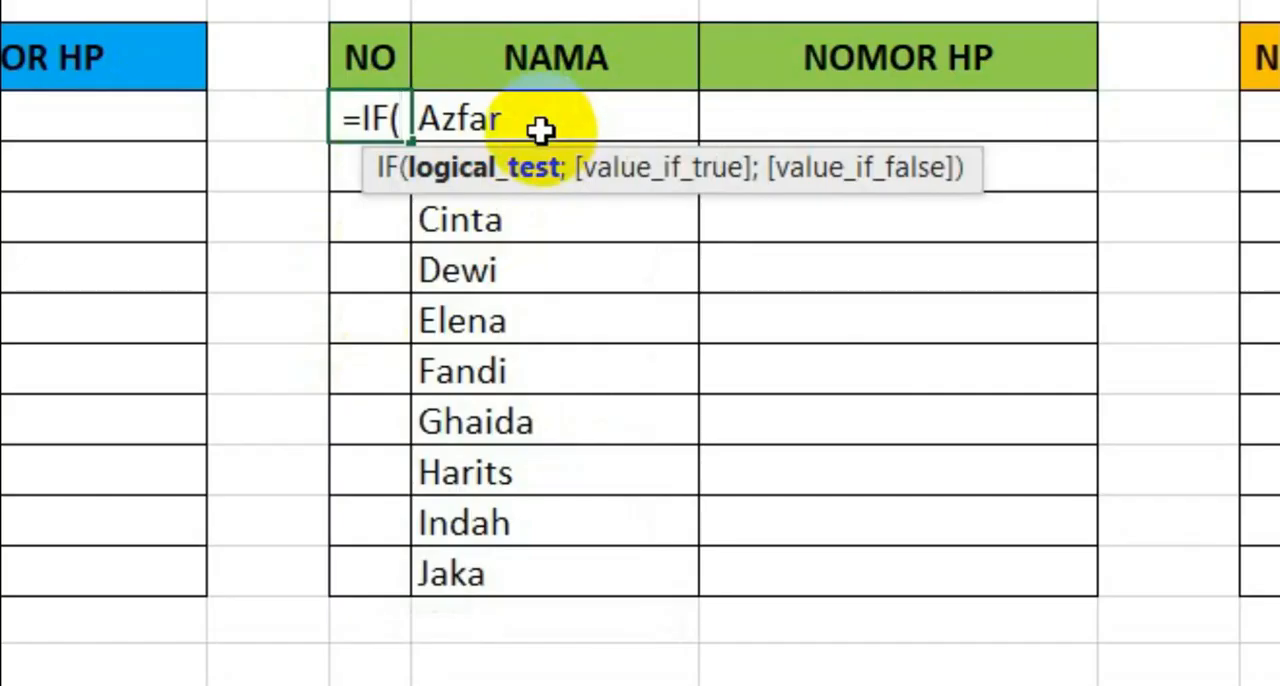
pyautogui.click(539, 123)
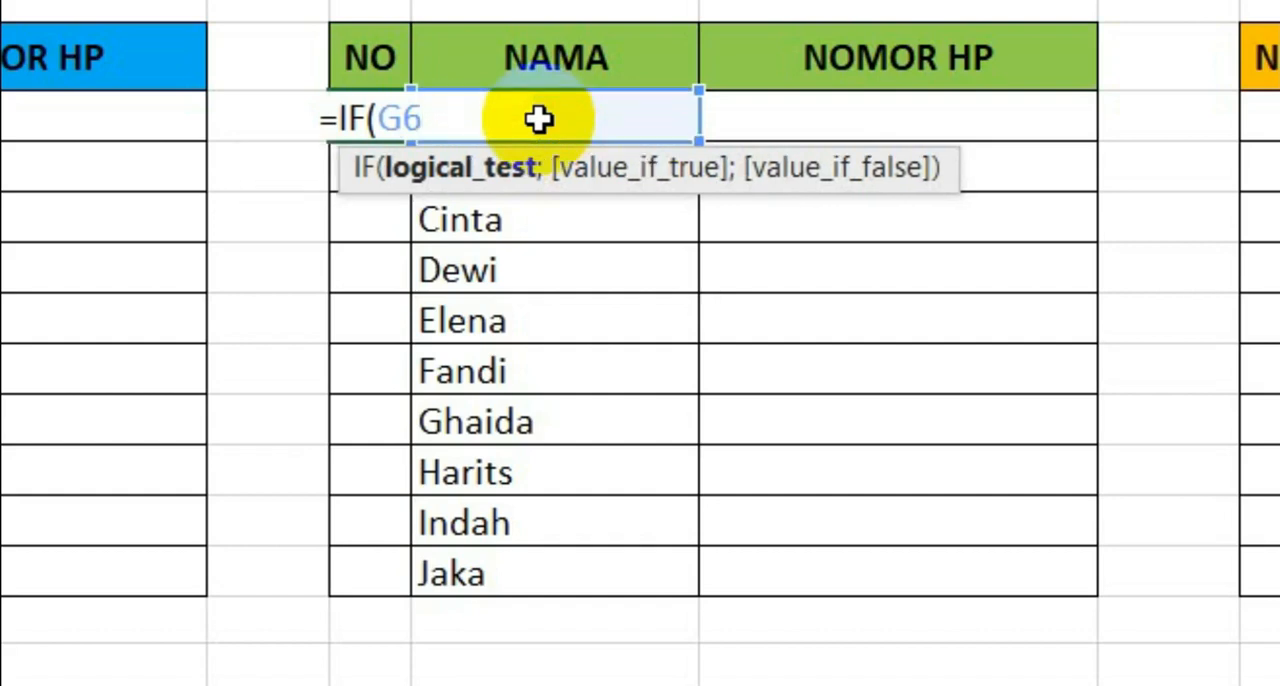
pyautogui.write('=')
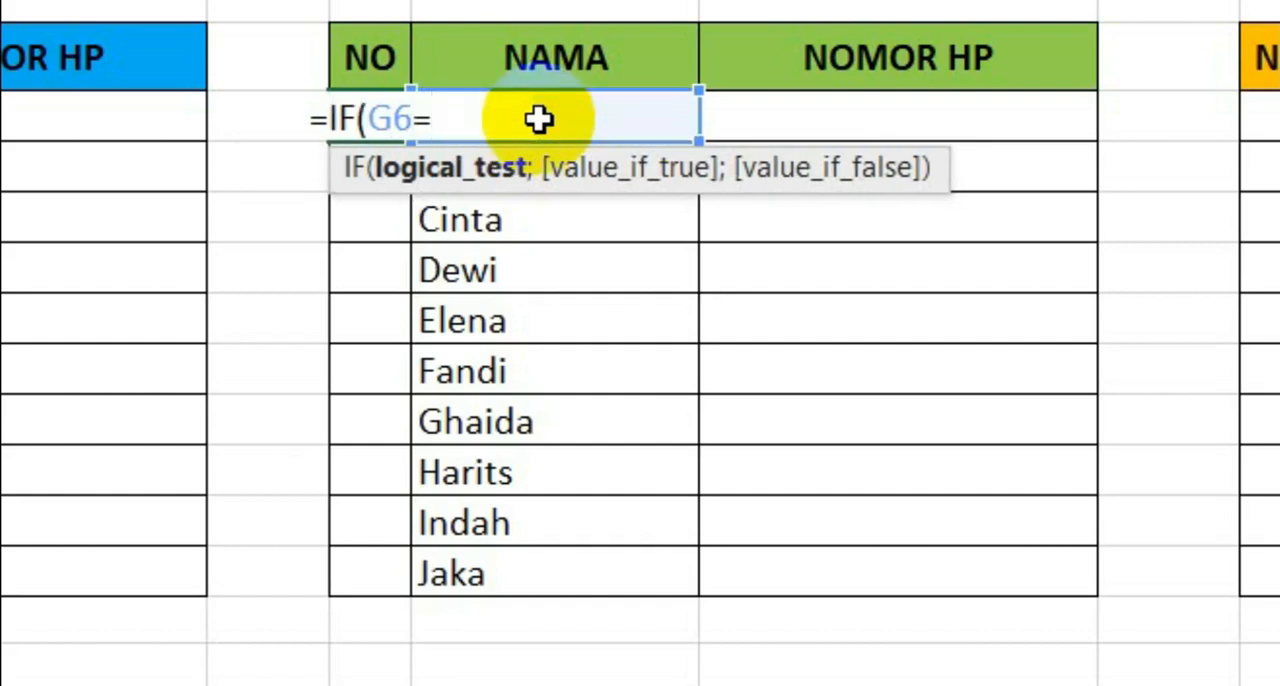
pyautogui.write('""')
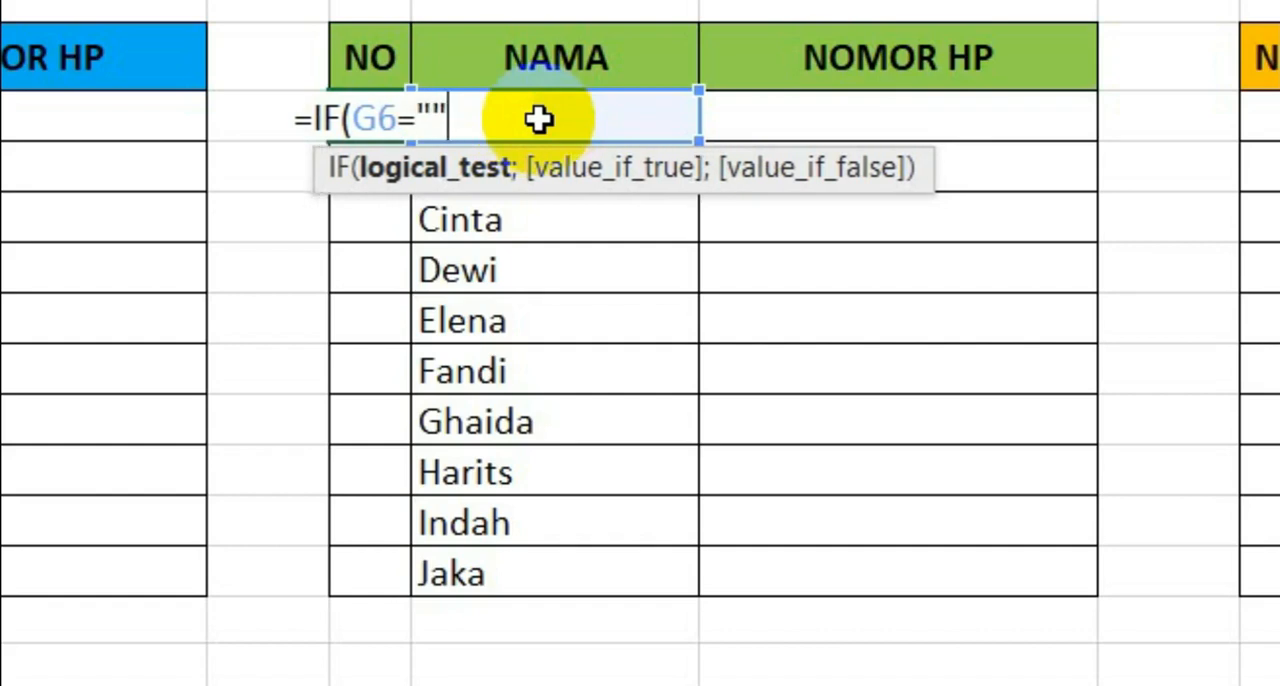
pyautogui.write(';')
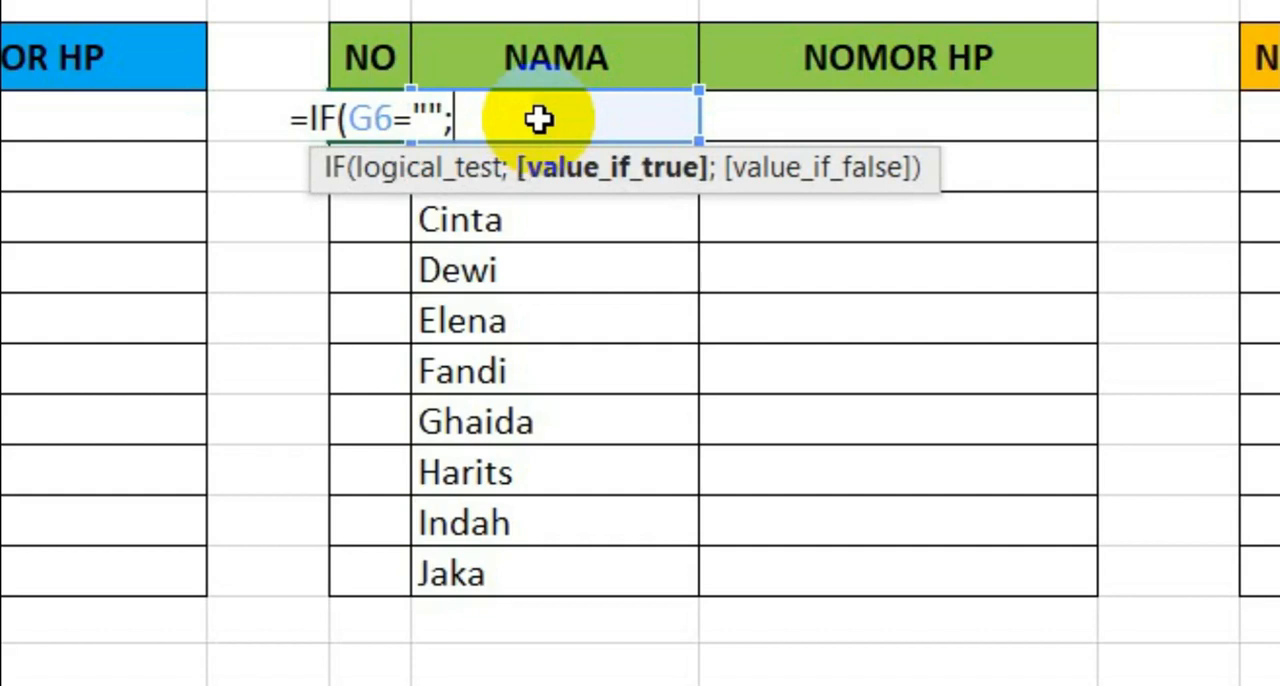
pyautogui.write('""')
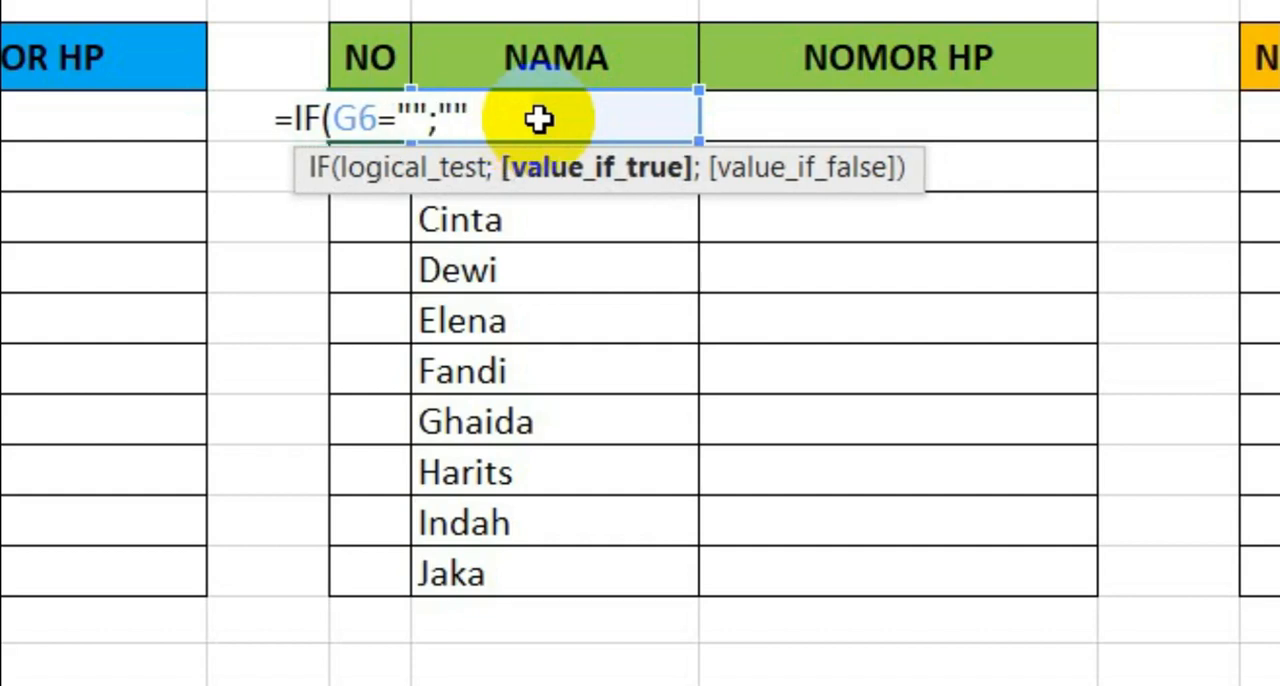
pyautogui.write(';')
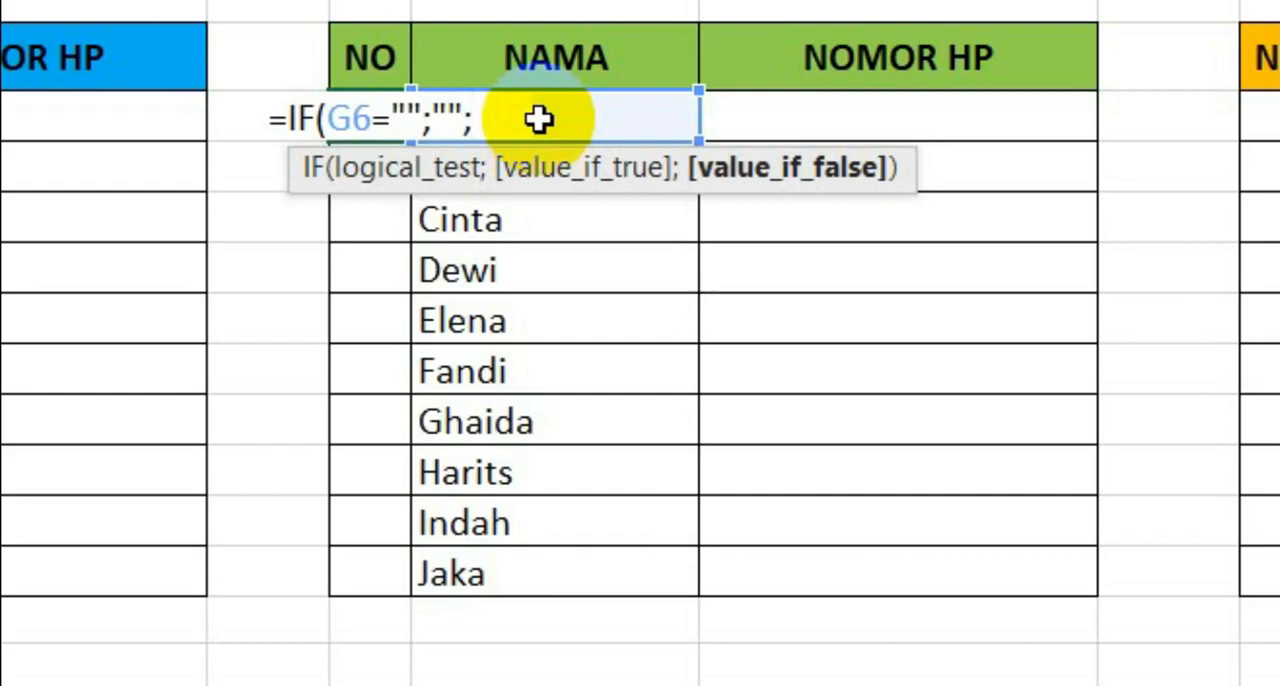
pyautogui.write('row')
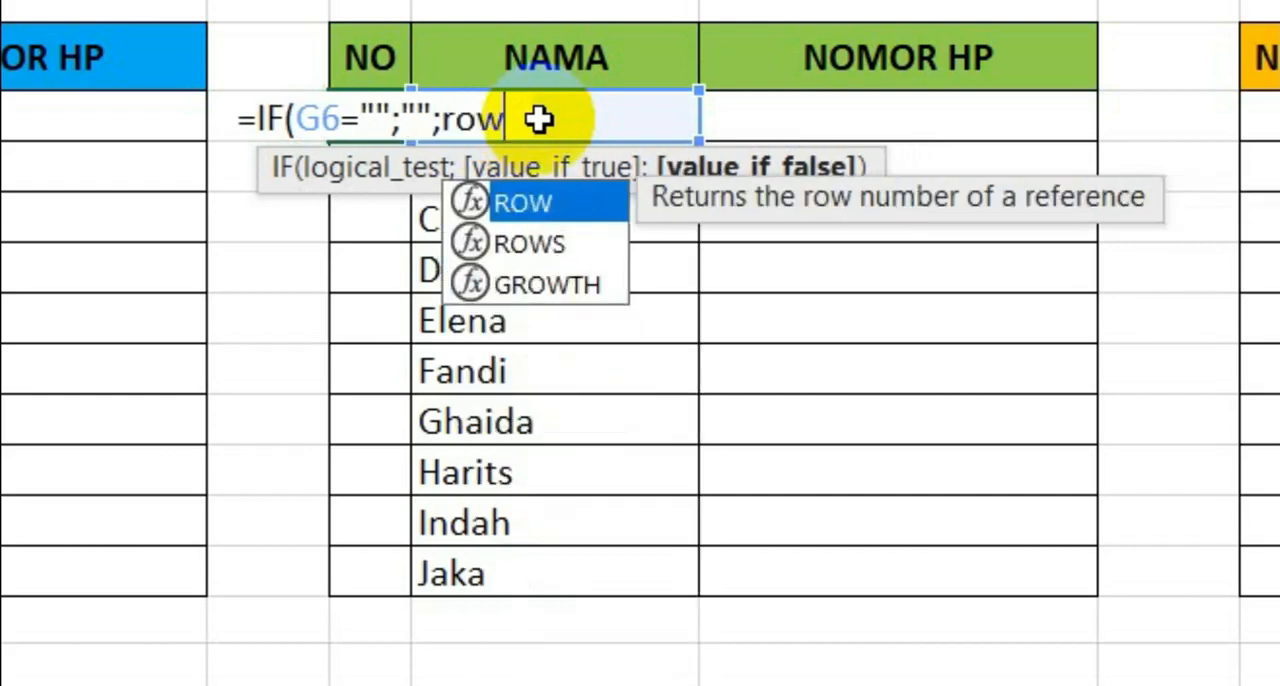
# - Complete the F6 formula with ROW()-1 as the value if false and accept the closing parenthesis correction
pyautogui.doubleClick(524, 203)
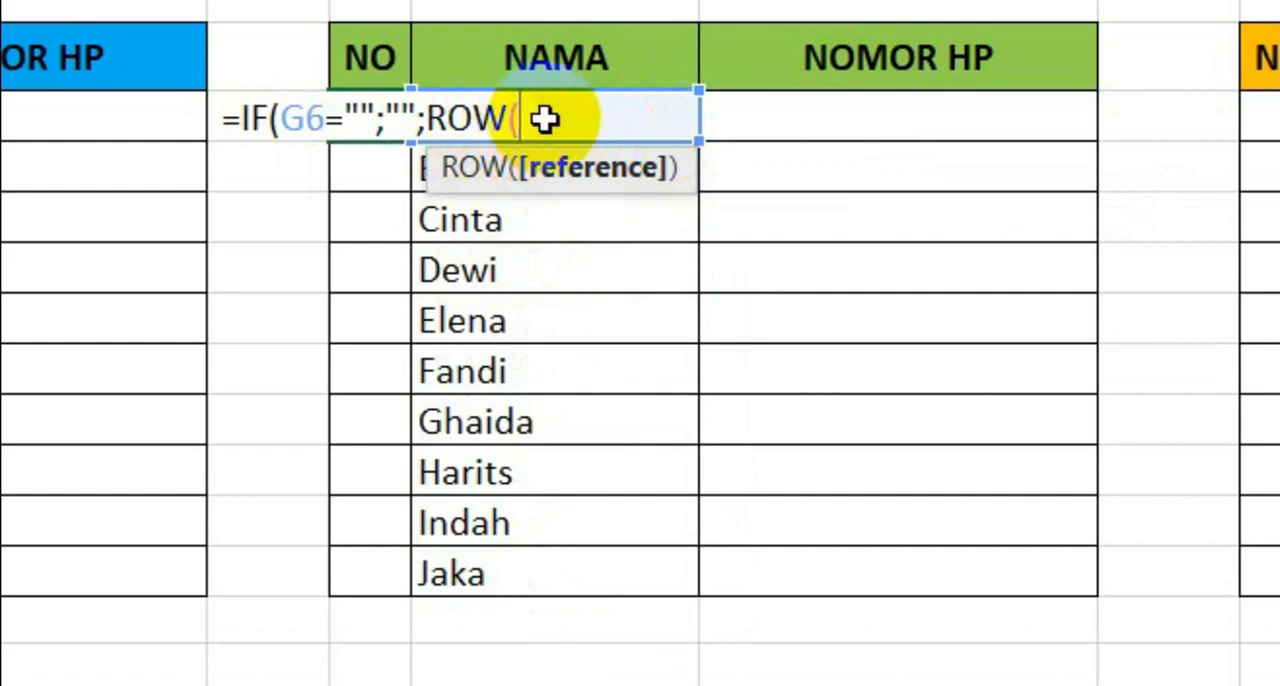
pyautogui.write(')')
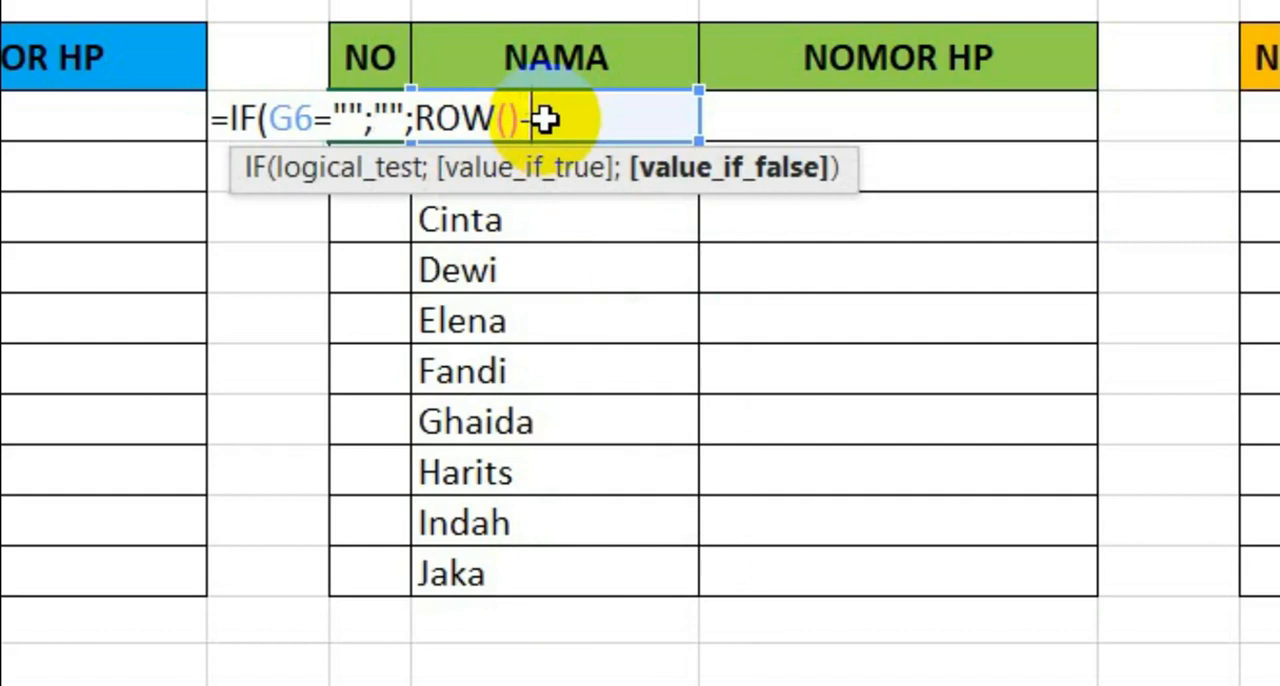
pyautogui.write('-')
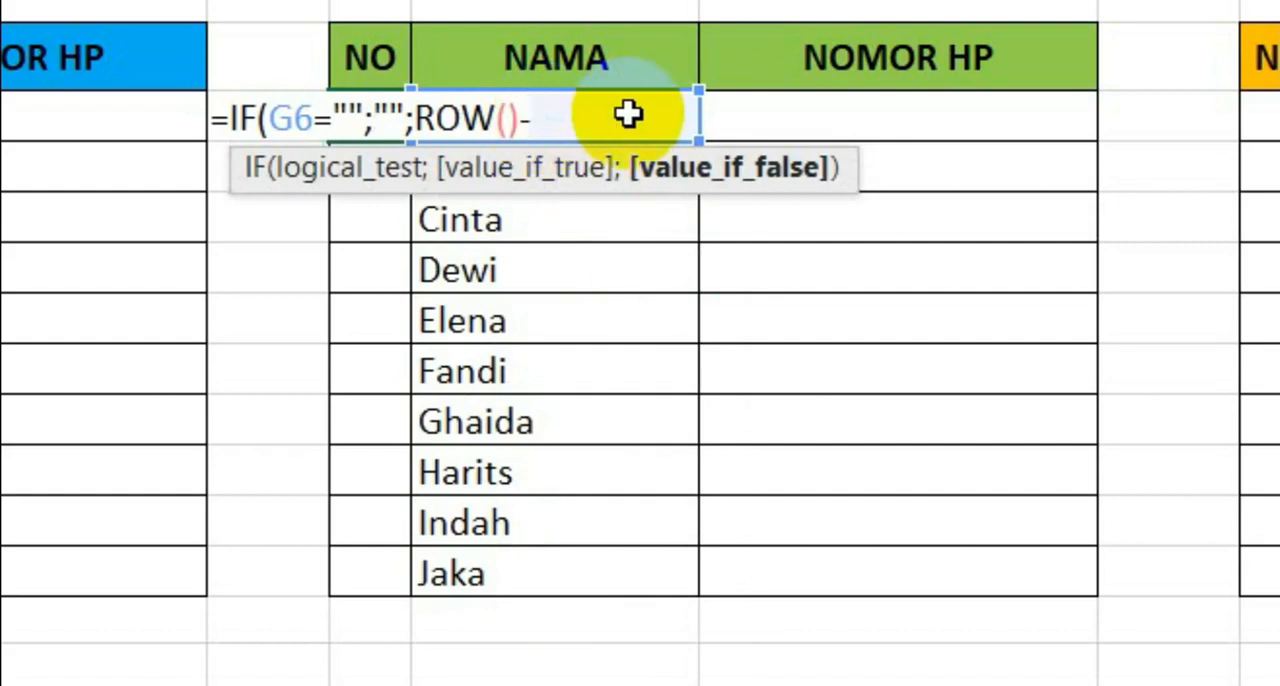
pyautogui.write('1')
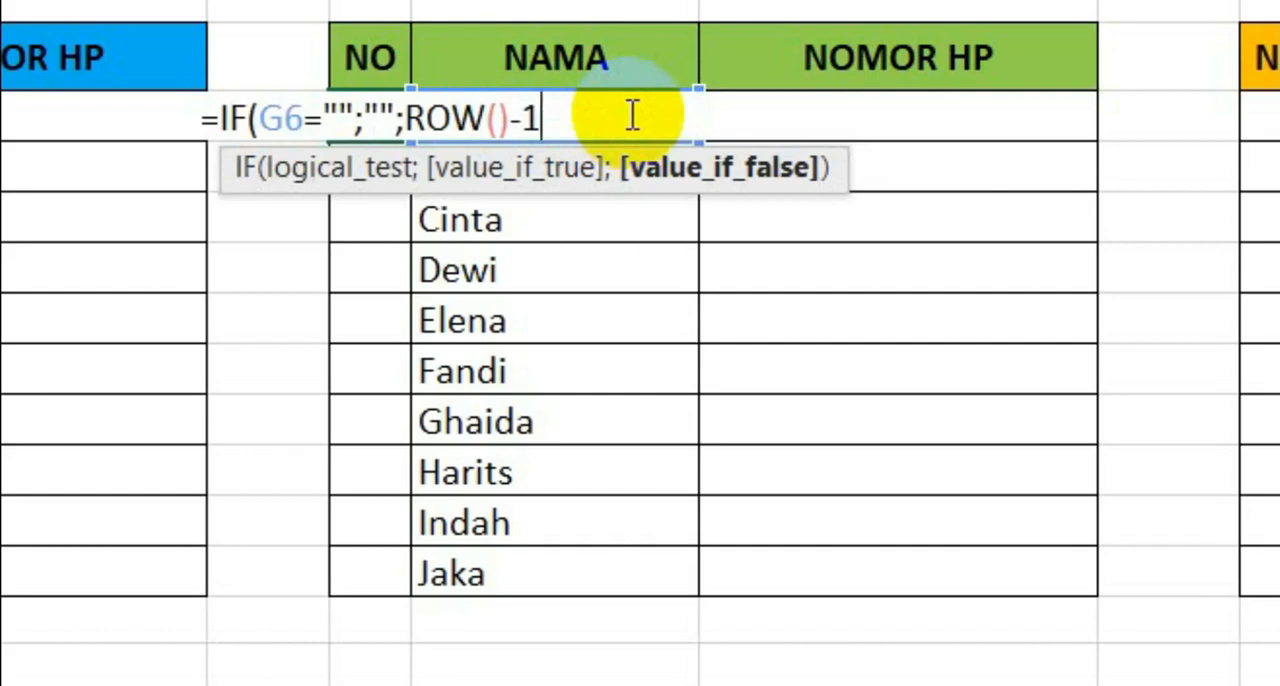
pyautogui.press('Return')
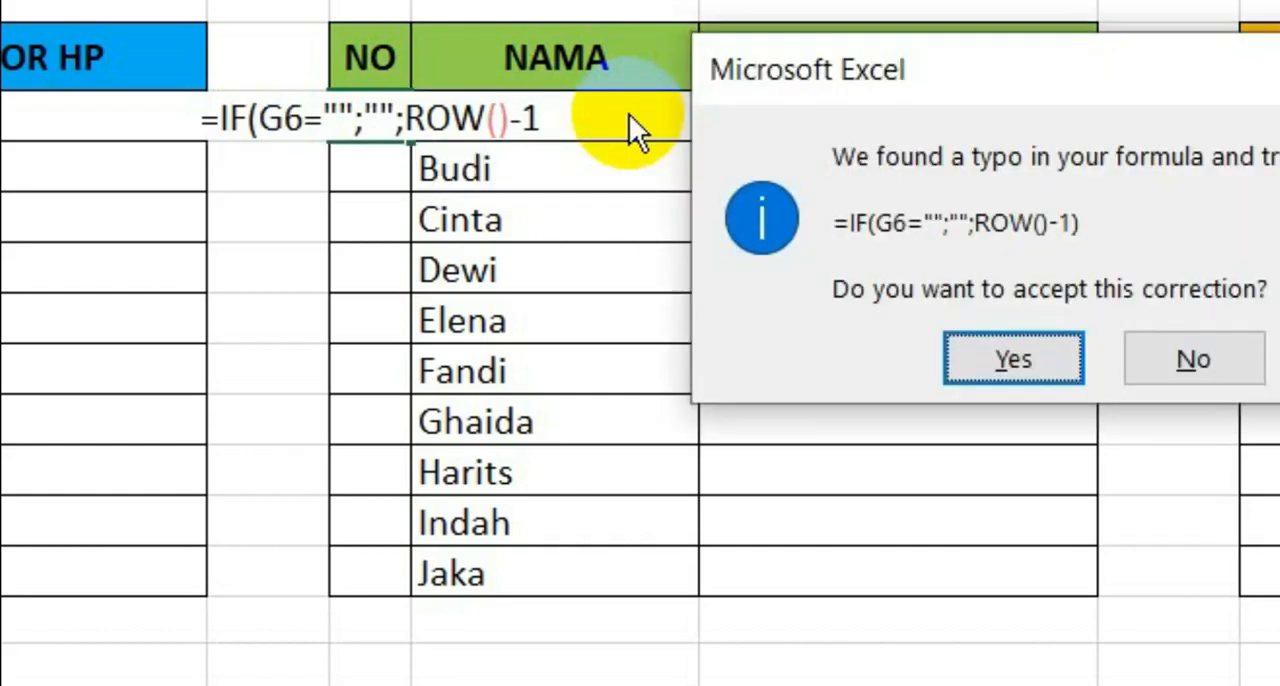
pyautogui.press('Return')
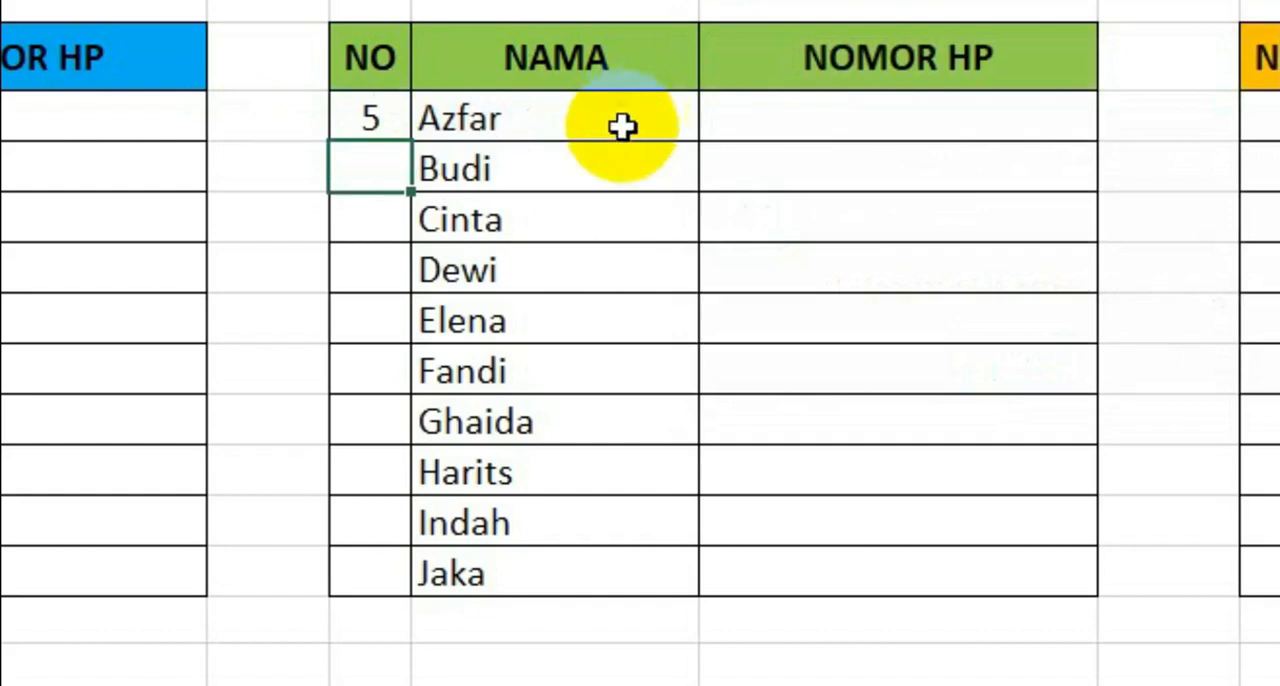
# - Change the F6 formula to subtract 5 from ROW() and fill it down the green table's NO column to F15
pyautogui.click(372, 120)
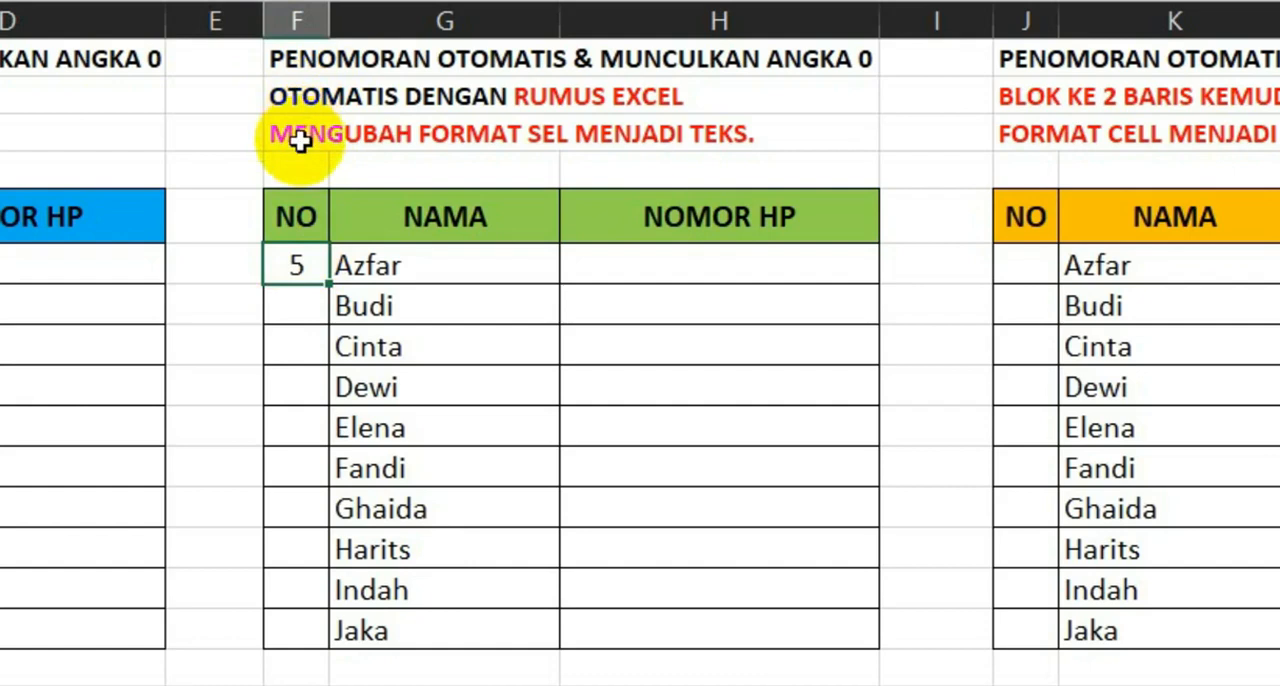
pyautogui.doubleClick(284, 266)
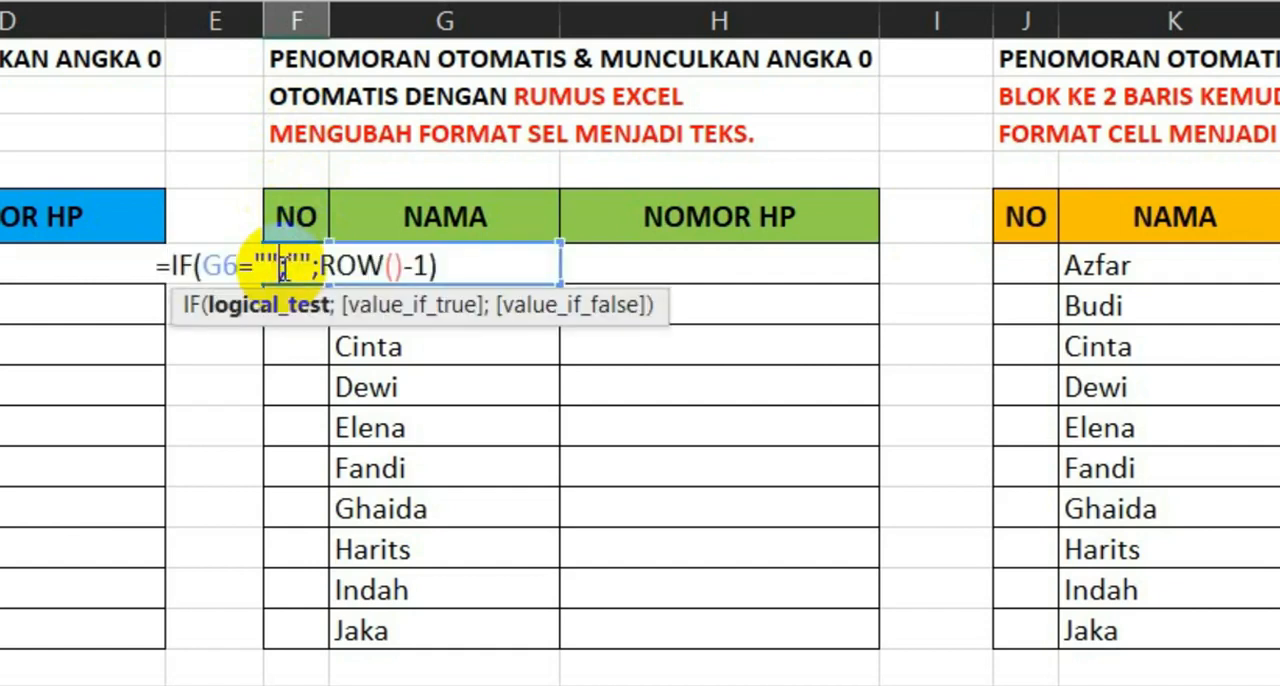
pyautogui.click(430, 265)
pyautogui.press('BackSpace')
pyautogui.write('5')
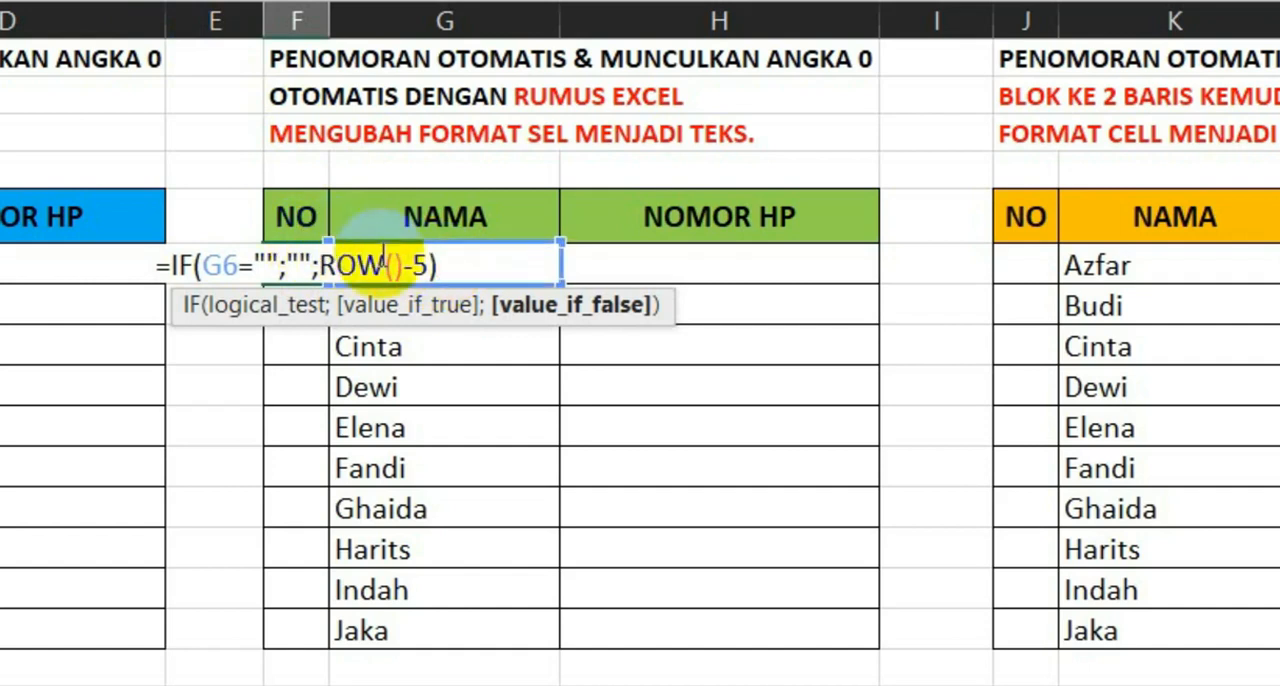
pyautogui.hotkey('ctrl', 'Return')
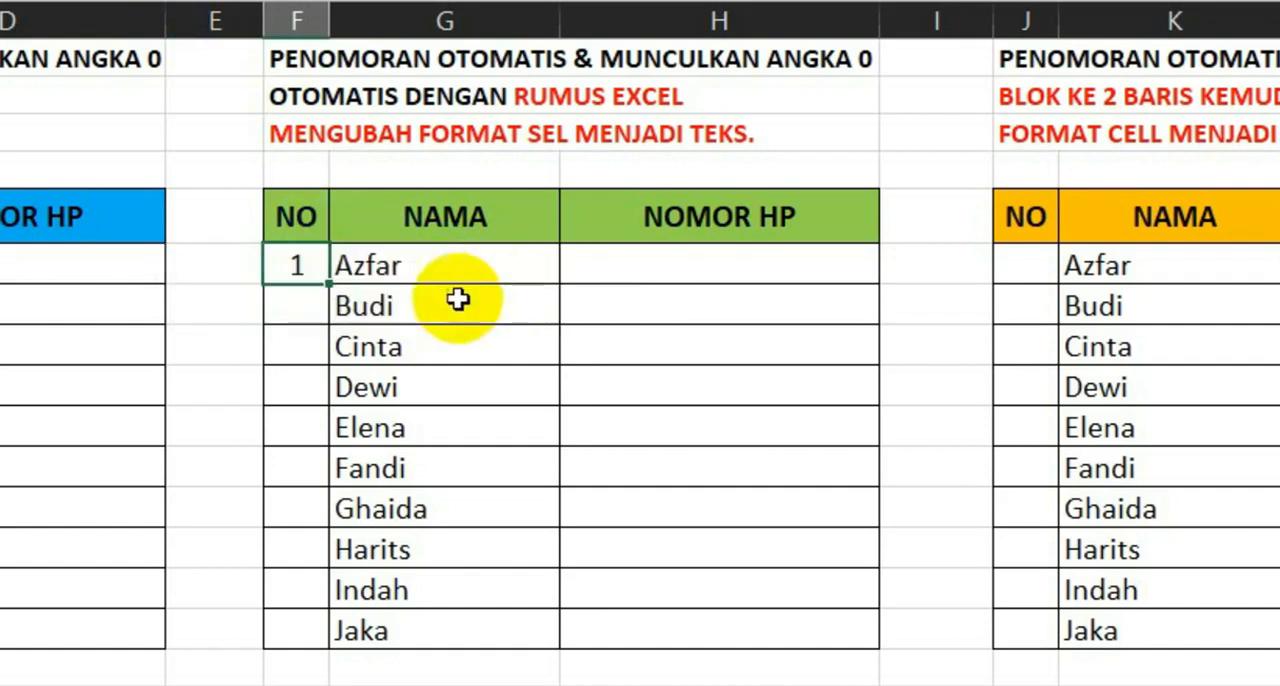
pyautogui.doubleClick(328, 285)
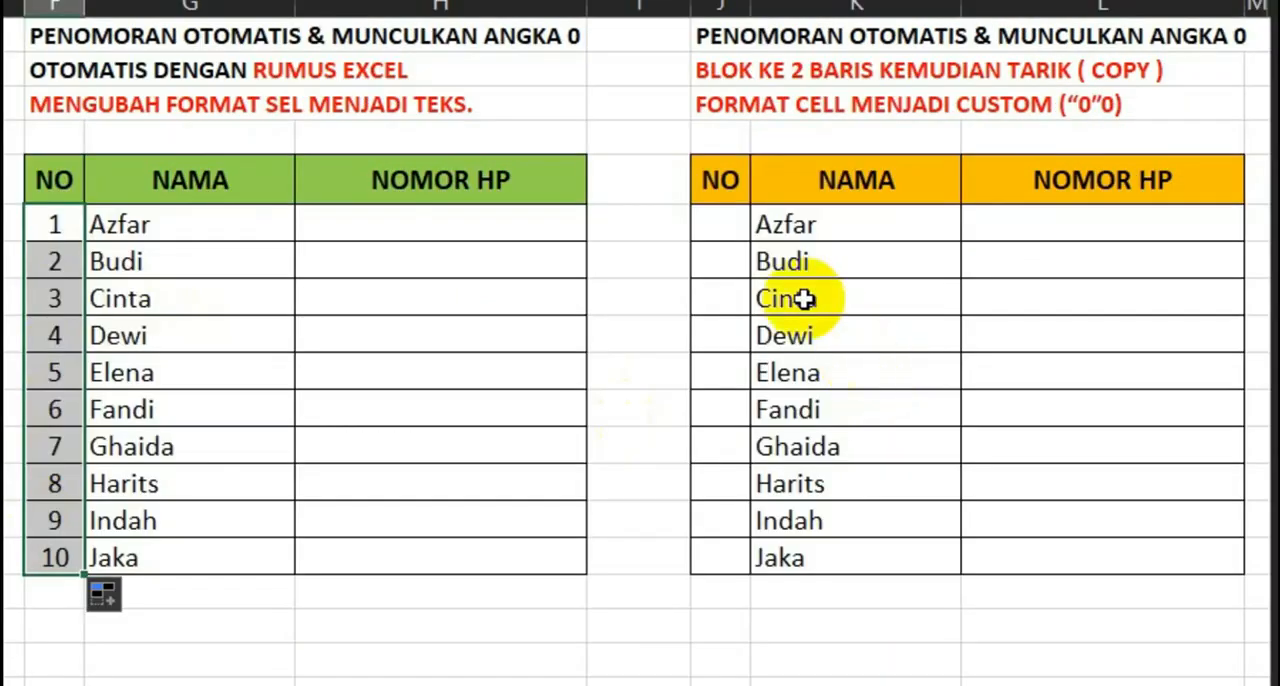
# - Enter 1 in J6 and 2 in J7, and extend the two-cell pattern down the orange table's NO column to J15
pyautogui.click(1027, 265)
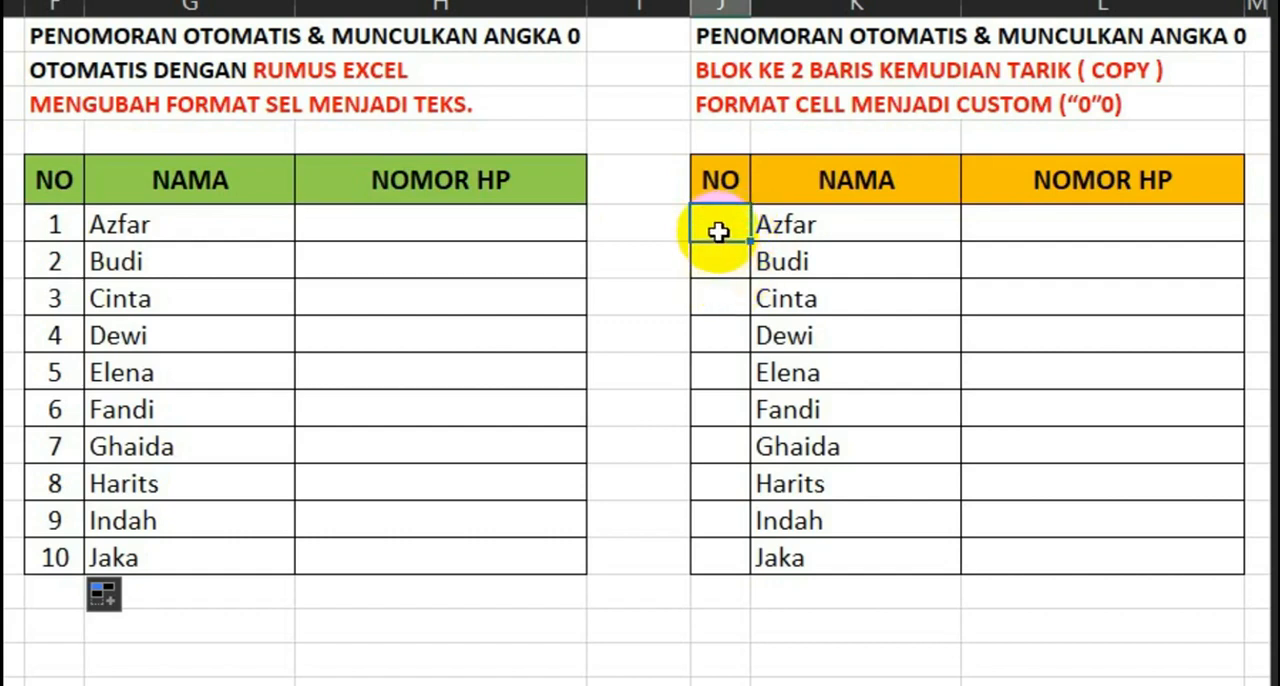
pyautogui.write('1')
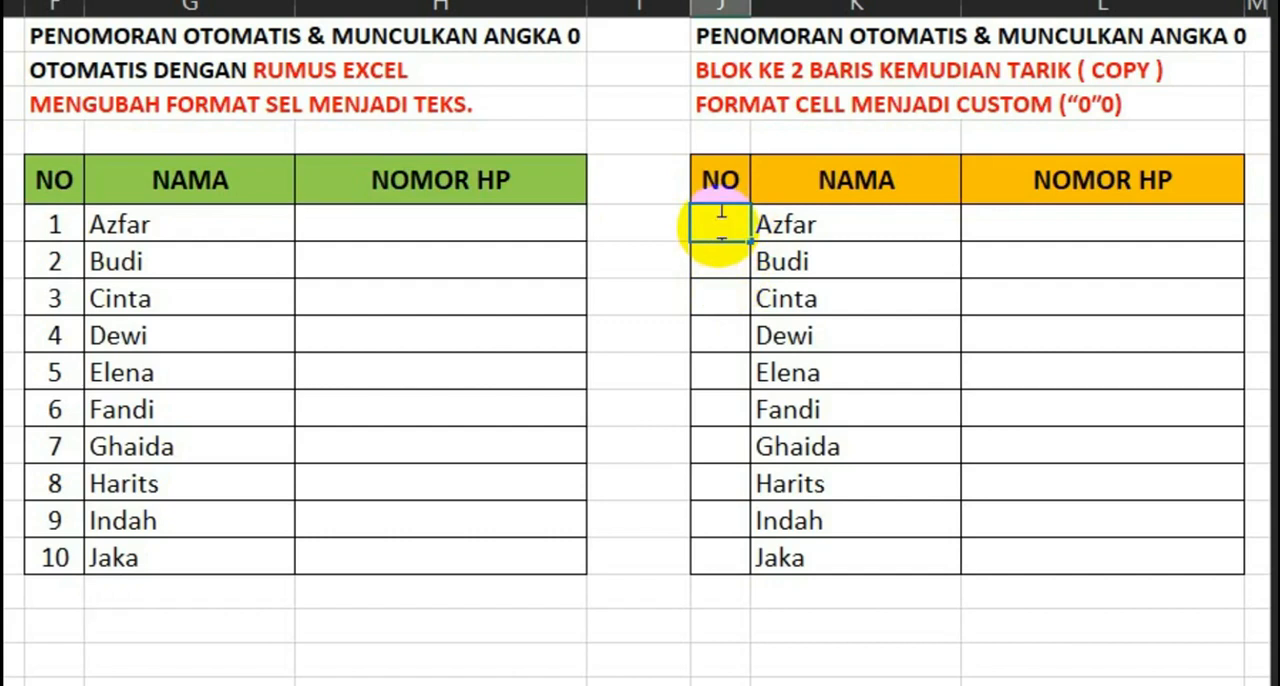
pyautogui.press('Return')
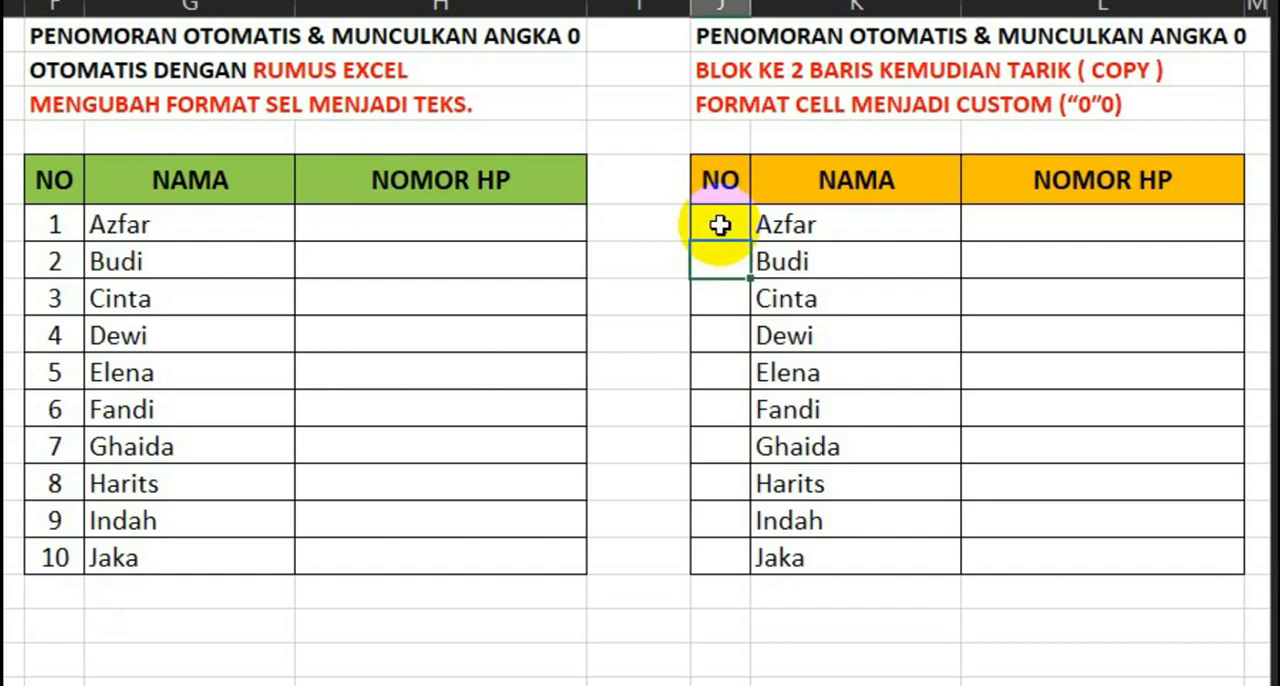
pyautogui.write('2')
pyautogui.press('Return')
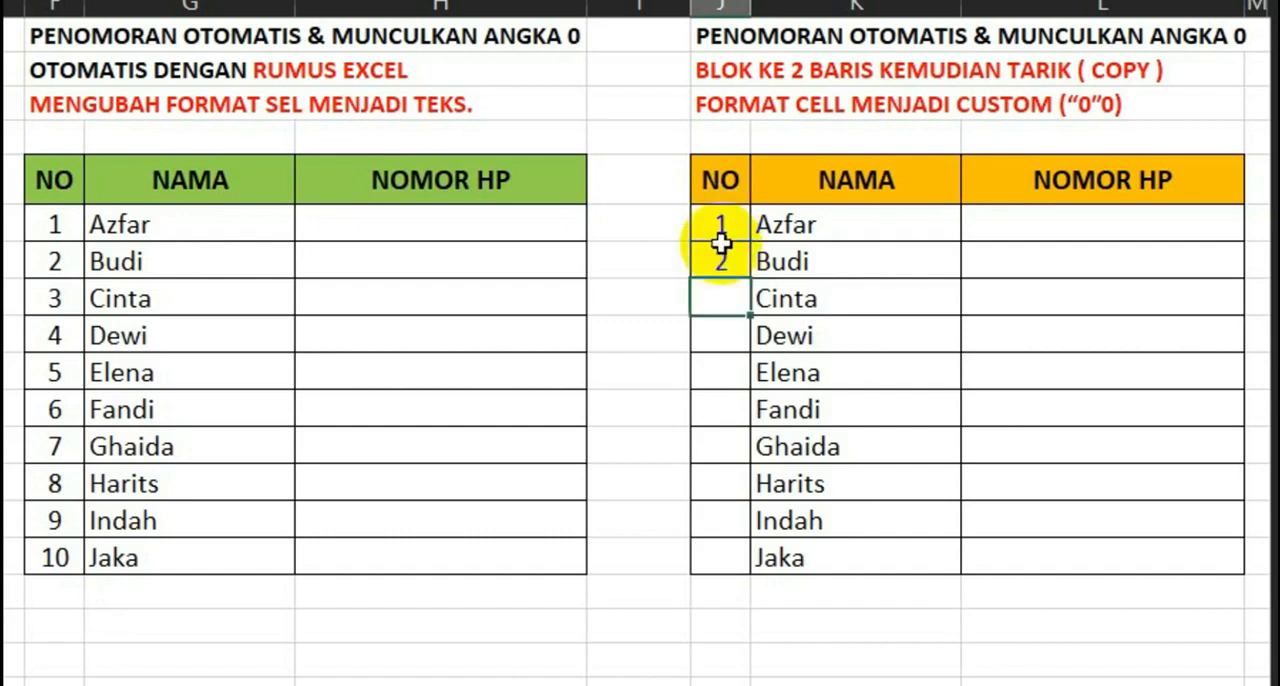
pyautogui.moveTo(722, 227); pyautogui.dragTo(722, 262)
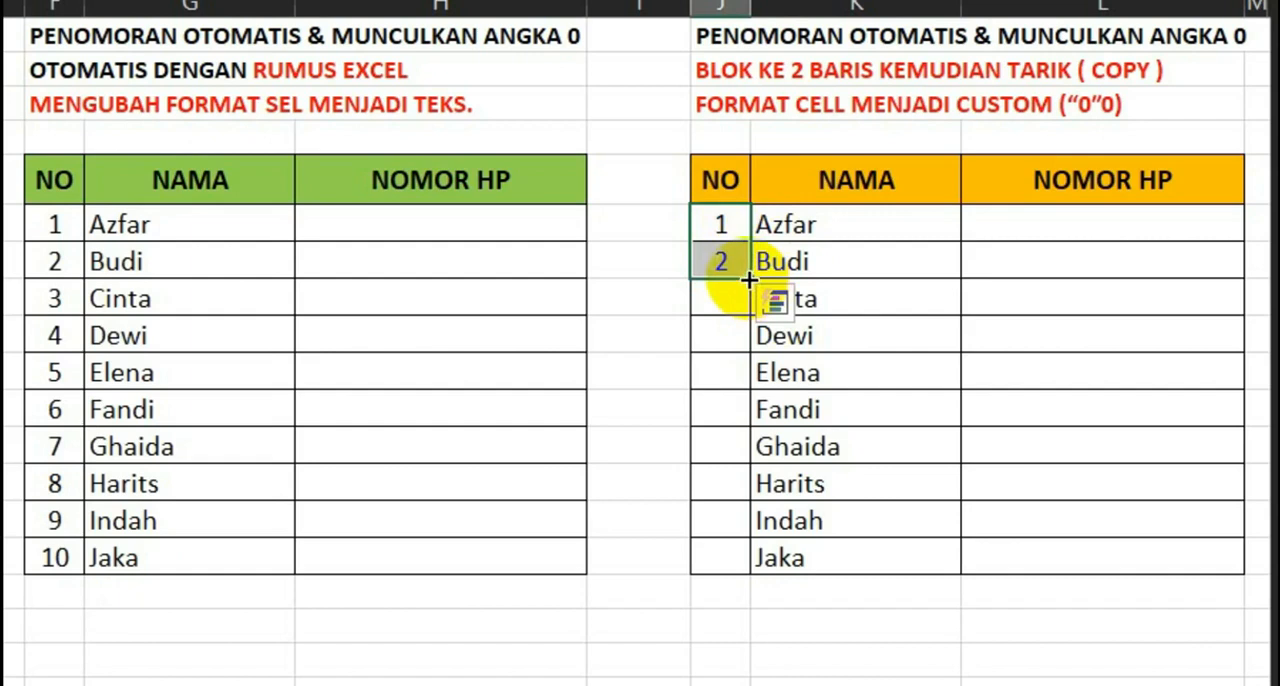
pyautogui.moveTo(749, 280); pyautogui.dragTo(748, 590)
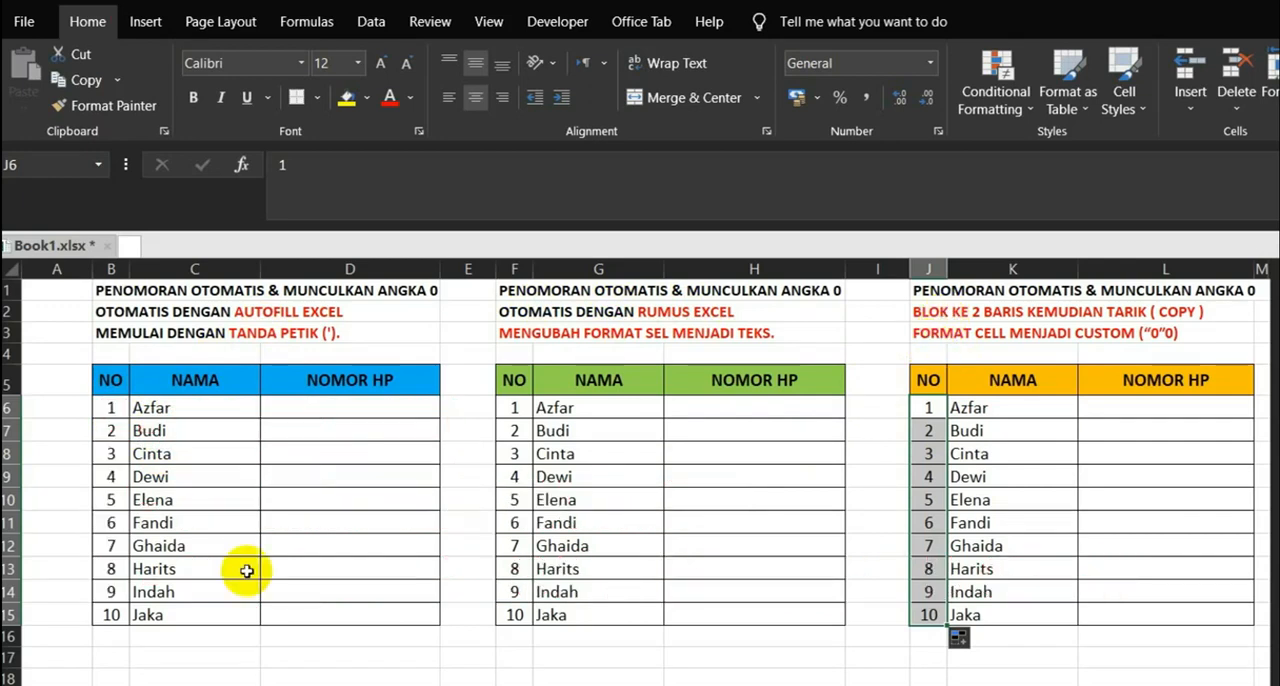
# - Try entering a phone number with a leading zero directly in D6 of the blue table, and clear the cell
pyautogui.click(313, 407)
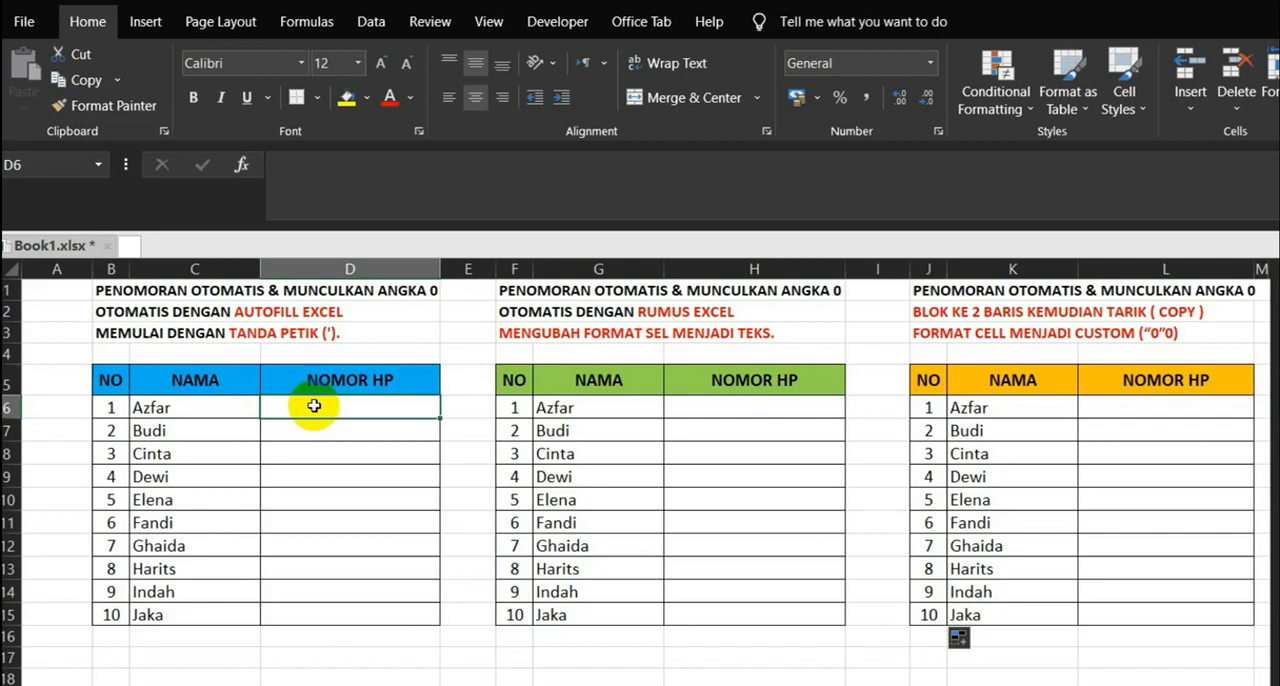
pyautogui.doubleClick(314, 406)
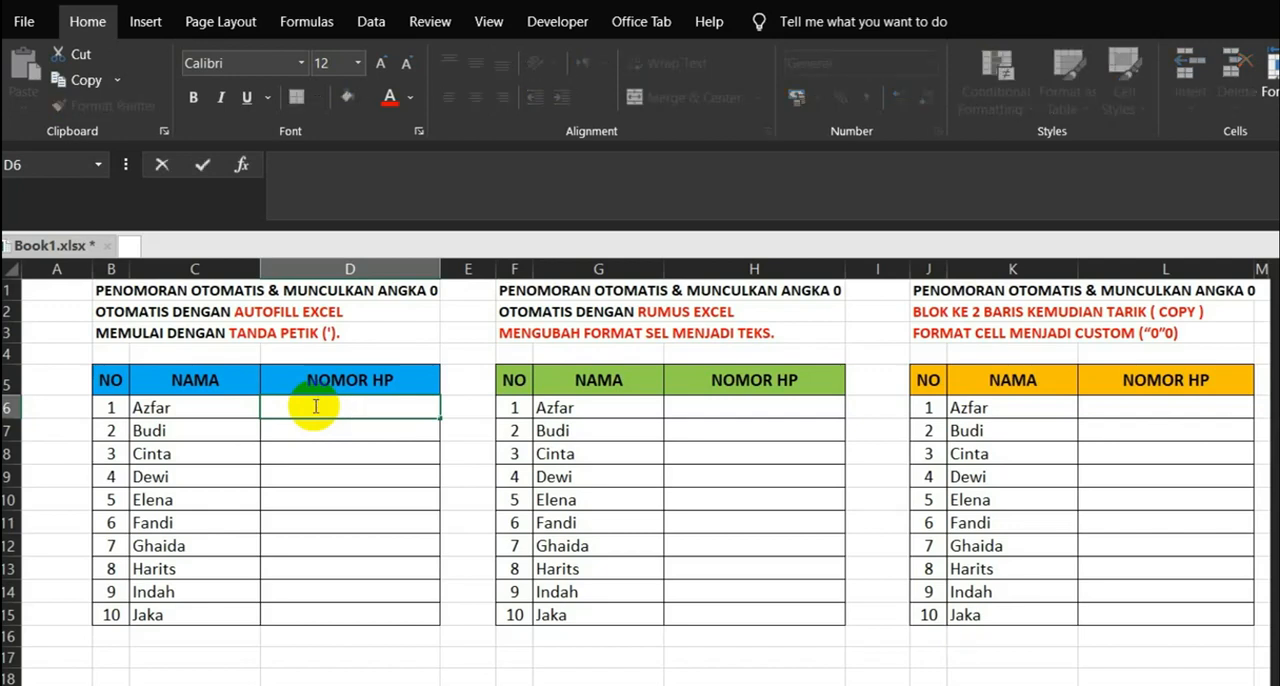
pyautogui.write('08')
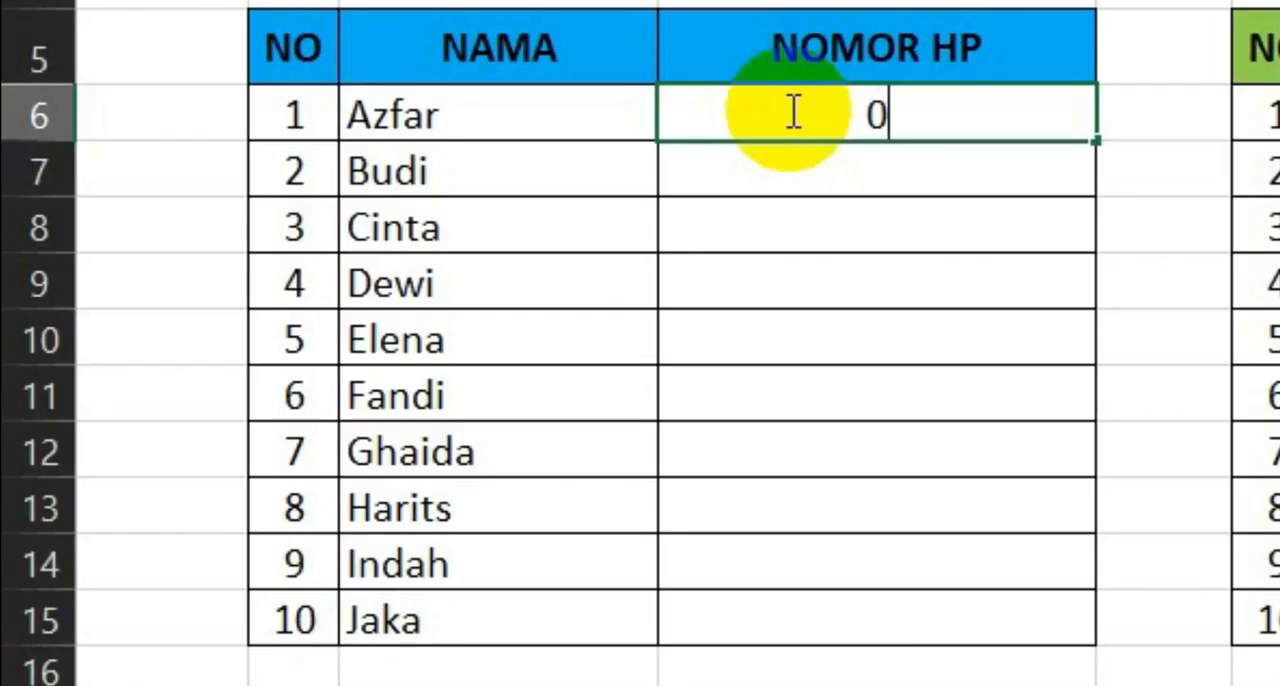
pyautogui.write('1123456789')
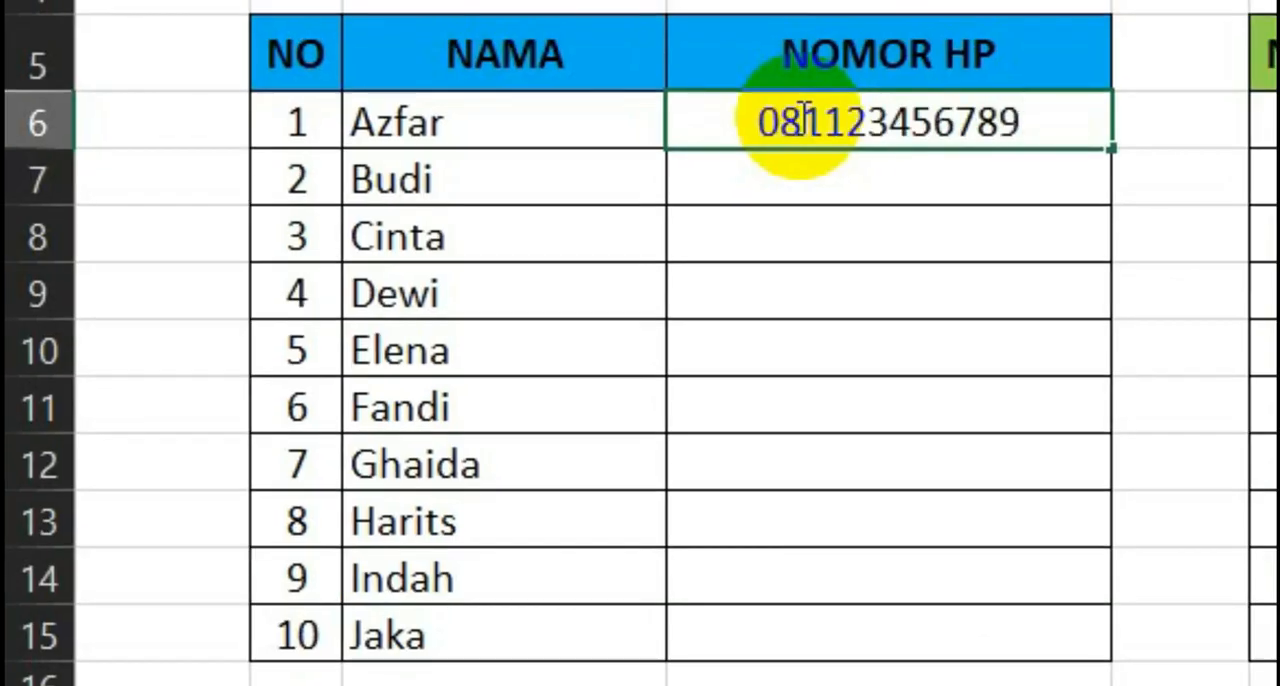
pyautogui.press('Return')
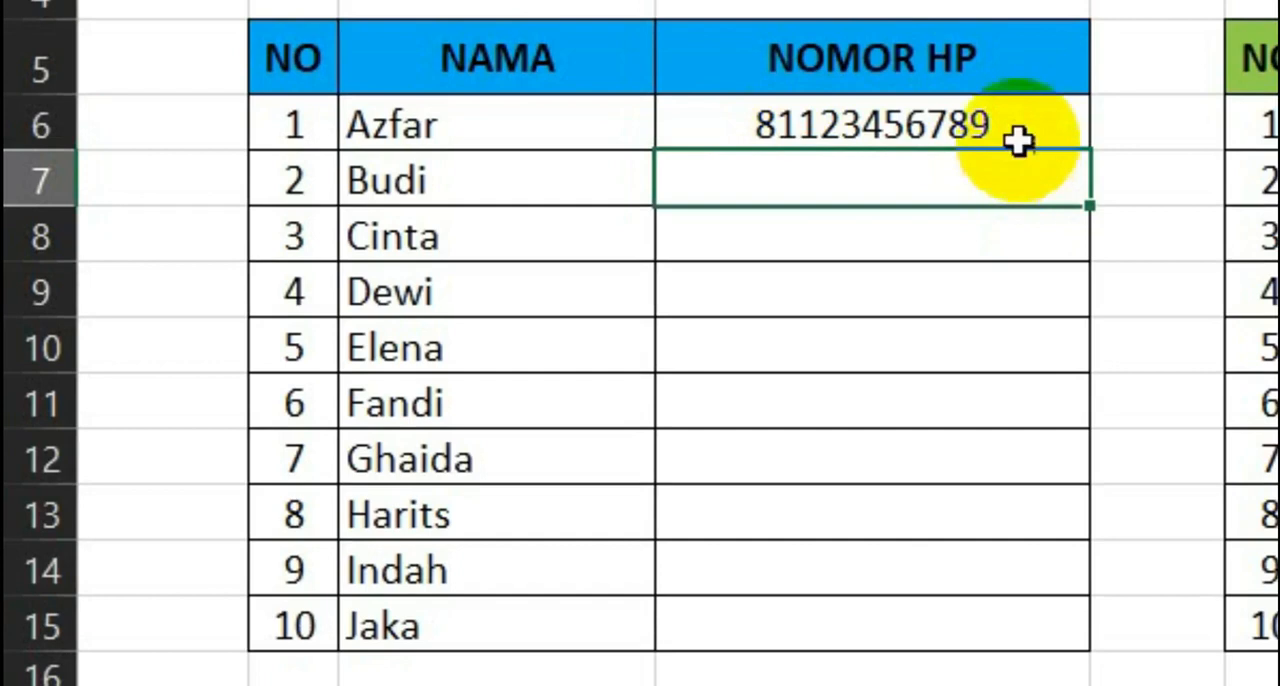
pyautogui.click(1019, 121)
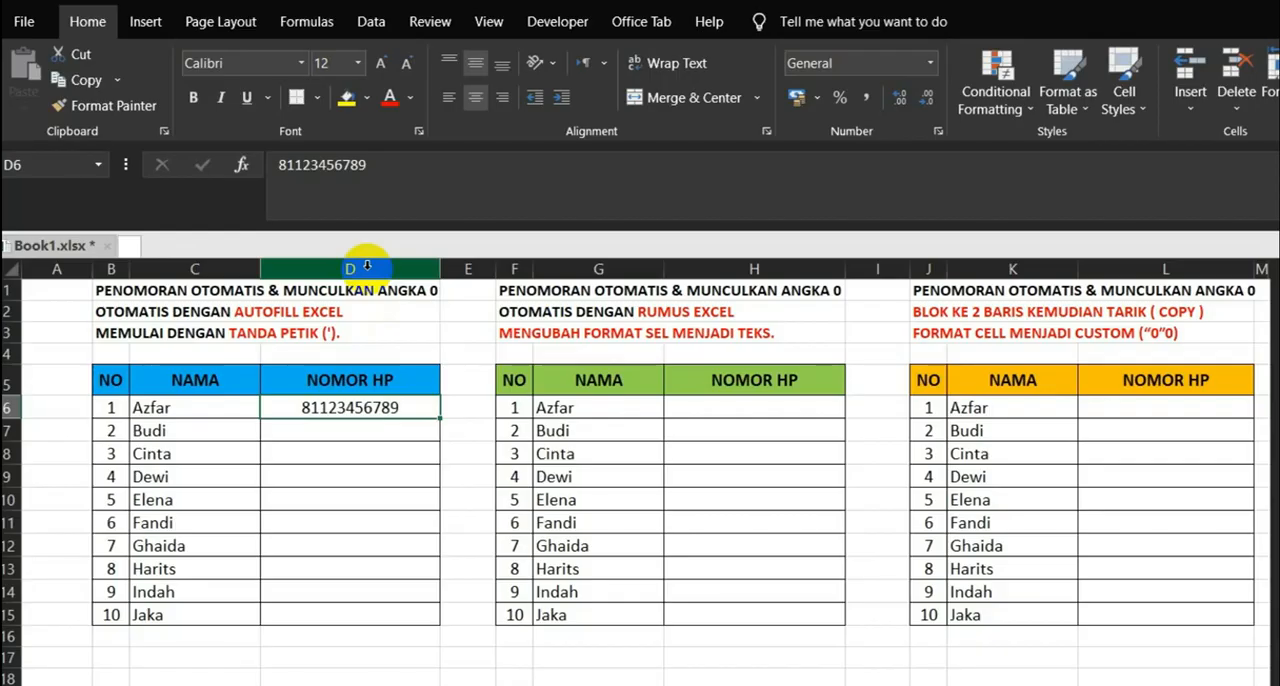
pyautogui.press('Delete')
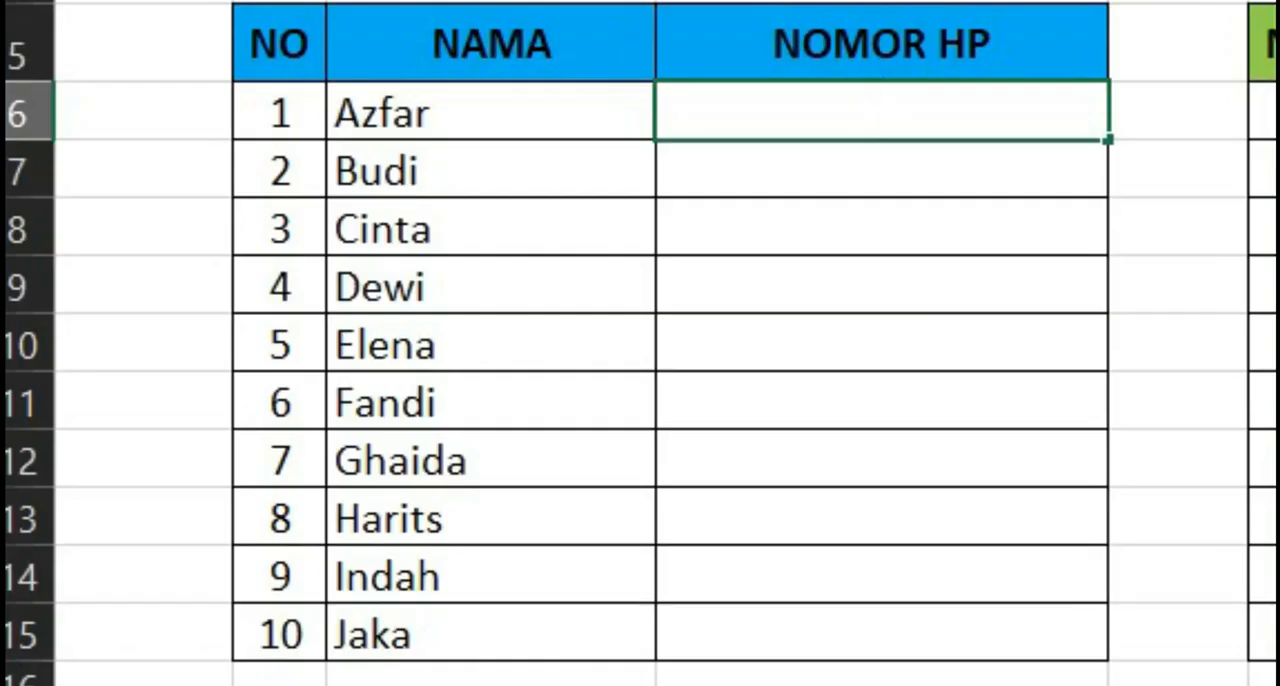
# - Enter a phone number preceded by an apostrophe (') in D6 and copy it down the blue table's NOMOR HP column to D15
pyautogui.write("'")
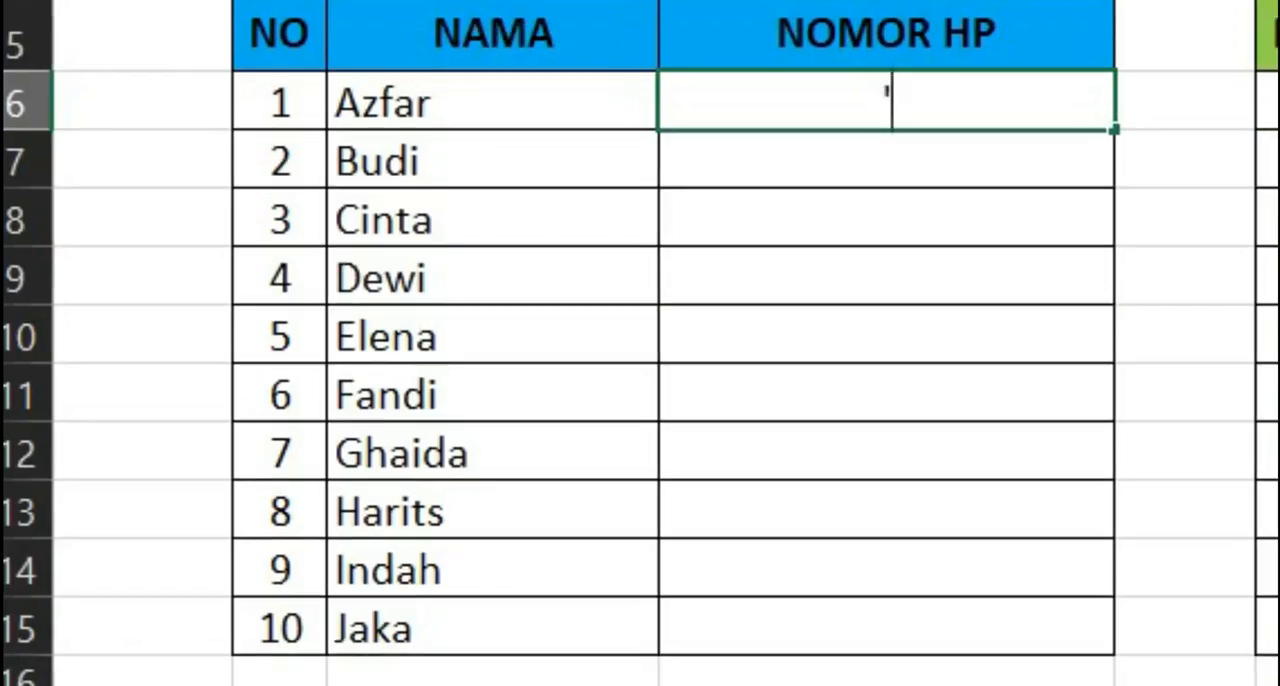
pyautogui.write('081123456789')
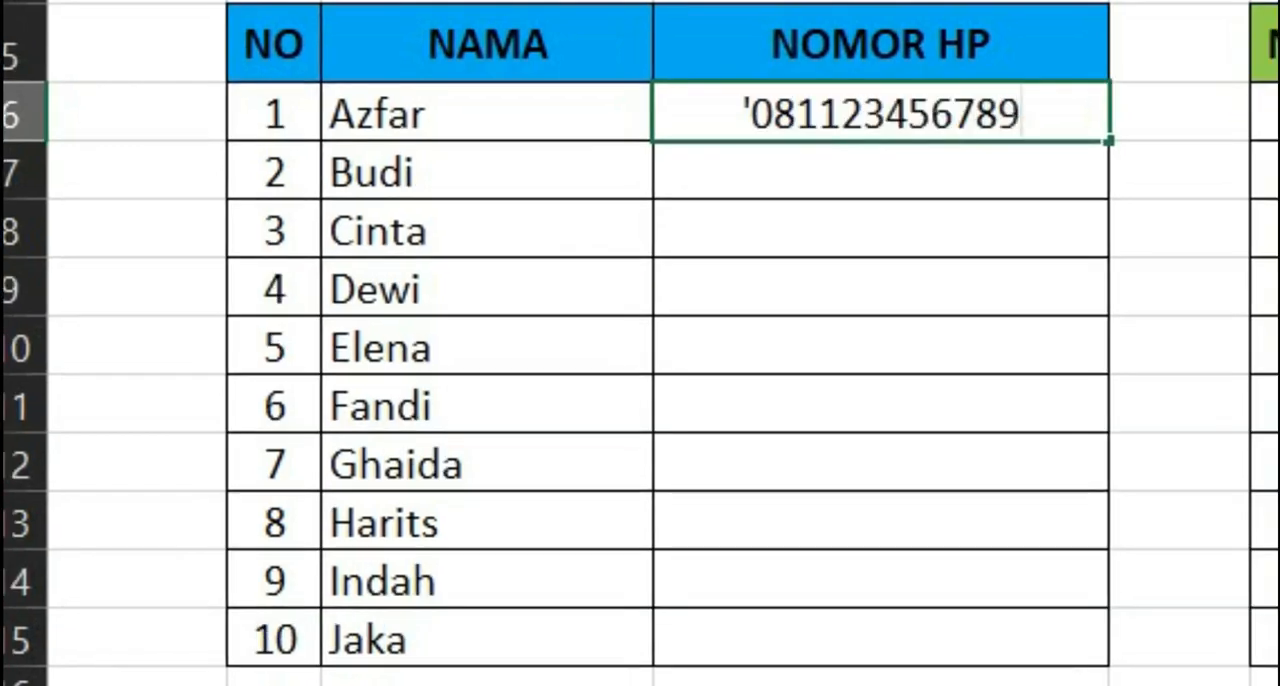
pyautogui.press('Return')
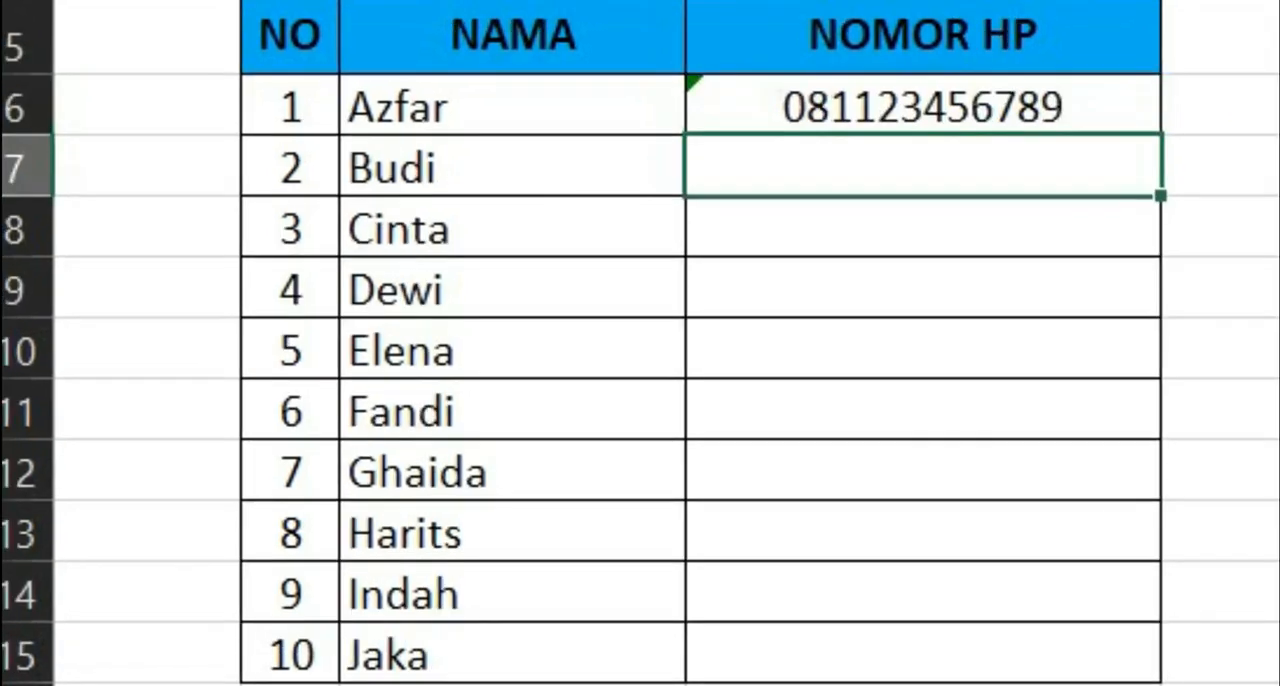
pyautogui.click(820, 101)
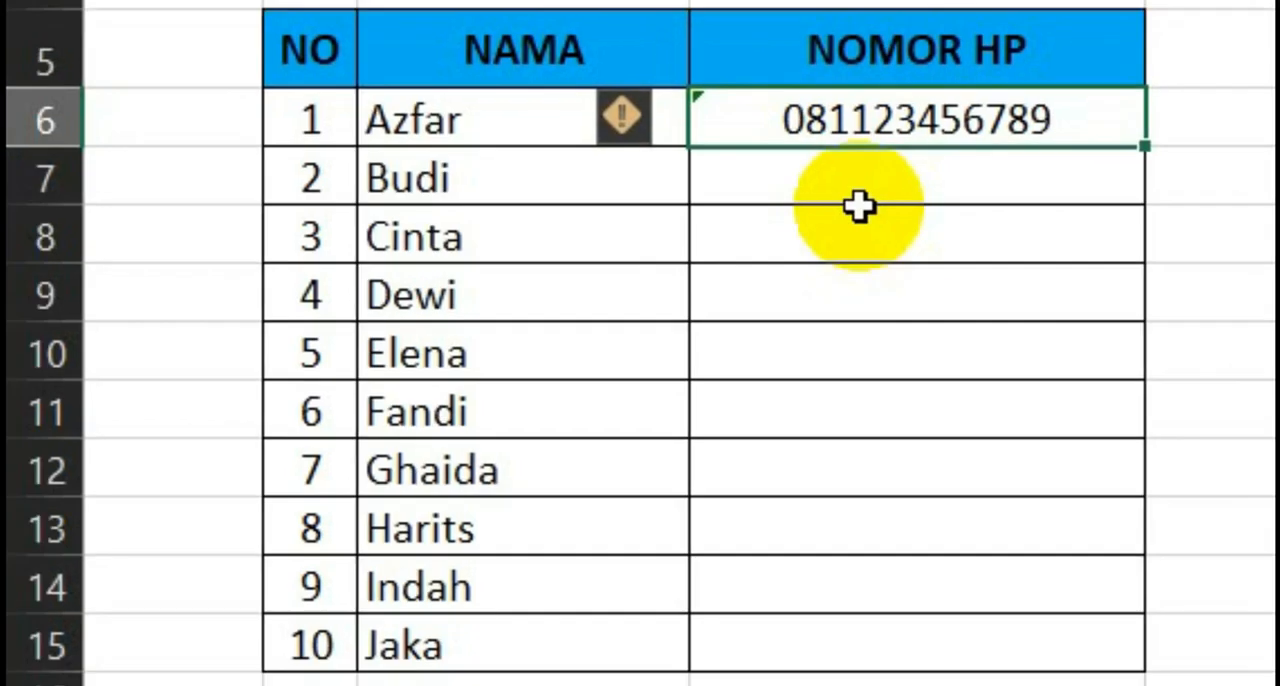
pyautogui.hotkey('ctrl', 'c')
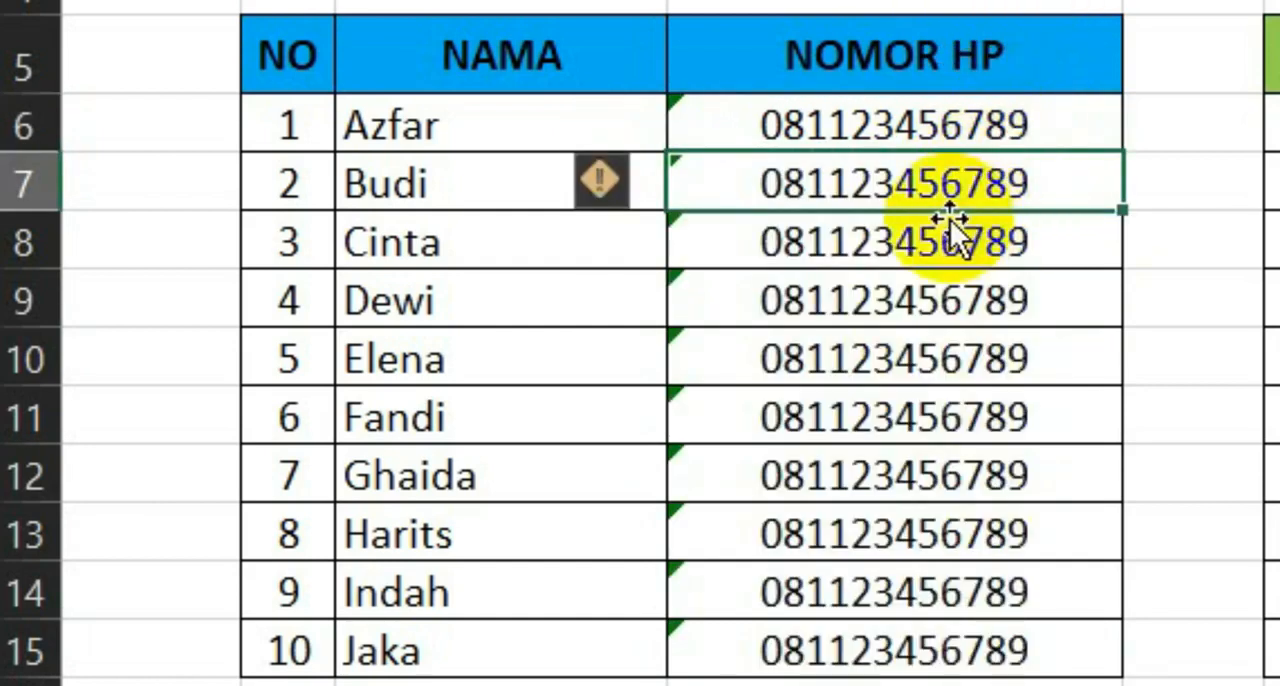
# - Edit the phone number in D7 so that it ends with one additional digit, keeping the leading apostrophe
pyautogui.doubleClick(957, 185)
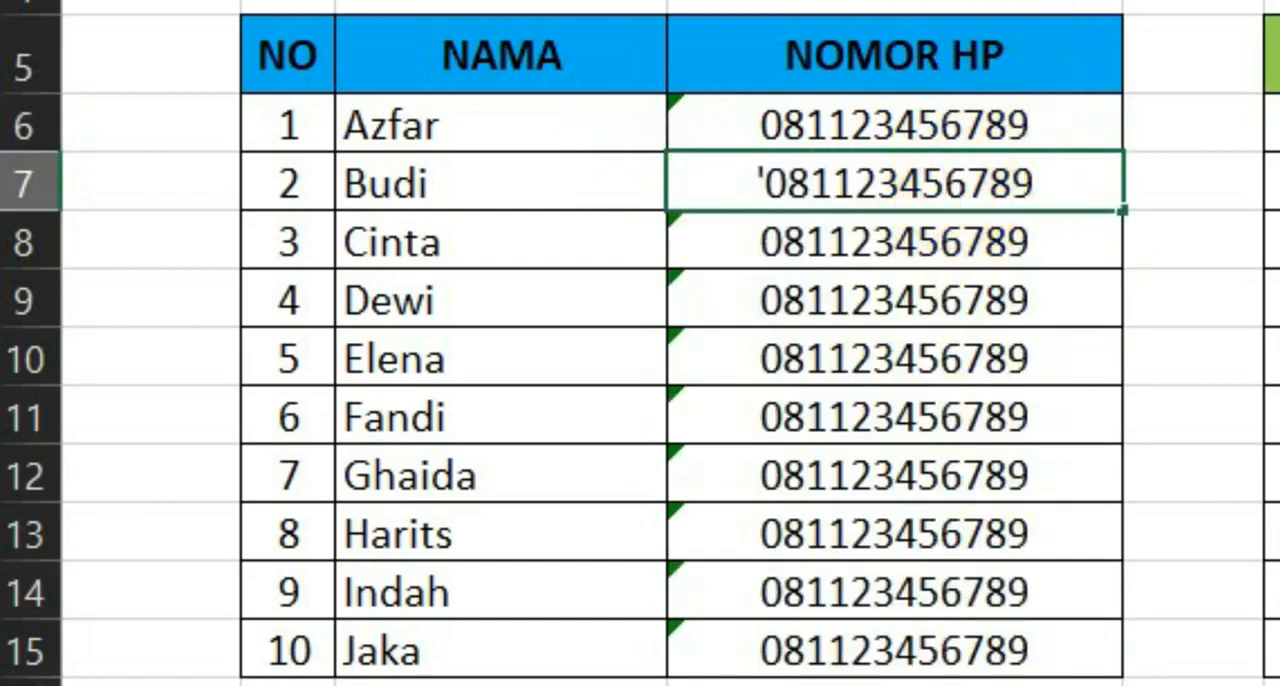
pyautogui.press('BackSpace')
pyautogui.press('BackSpace')
pyautogui.press('BackSpace')
pyautogui.press('BackSpace')
pyautogui.press('BackSpace')
pyautogui.press('BackSpace')
pyautogui.press('BackSpace')
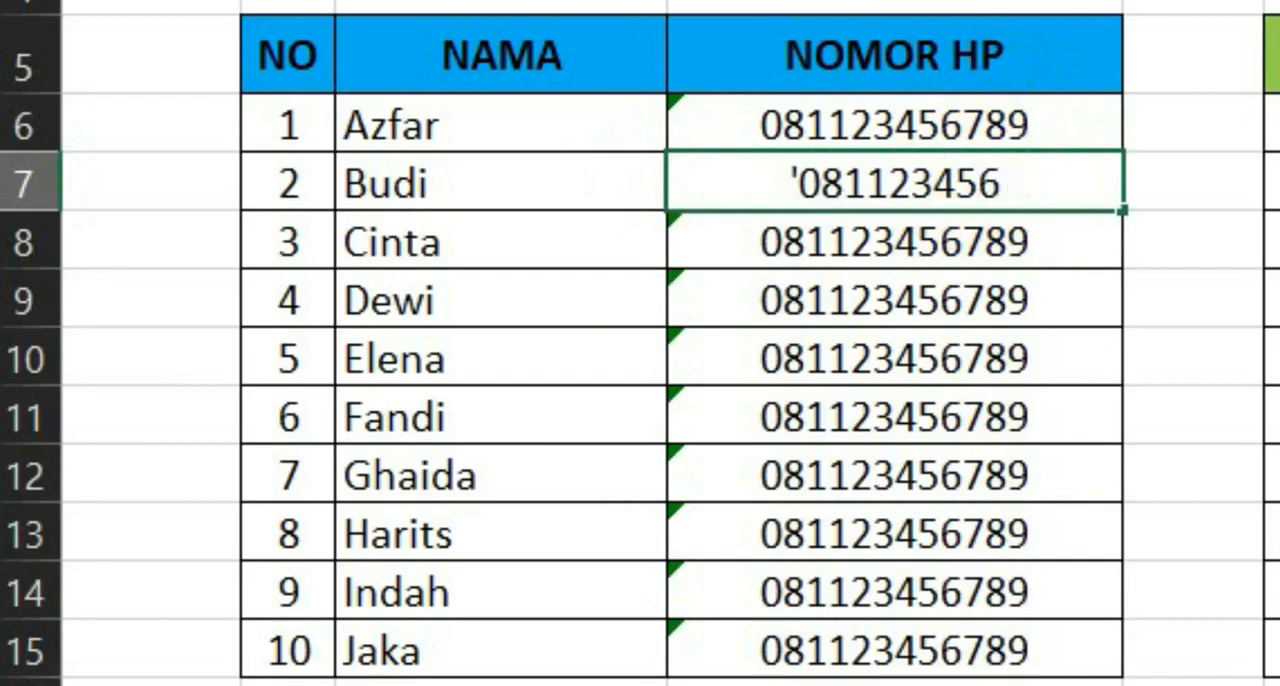
pyautogui.write('34567891')
pyautogui.press('Return')
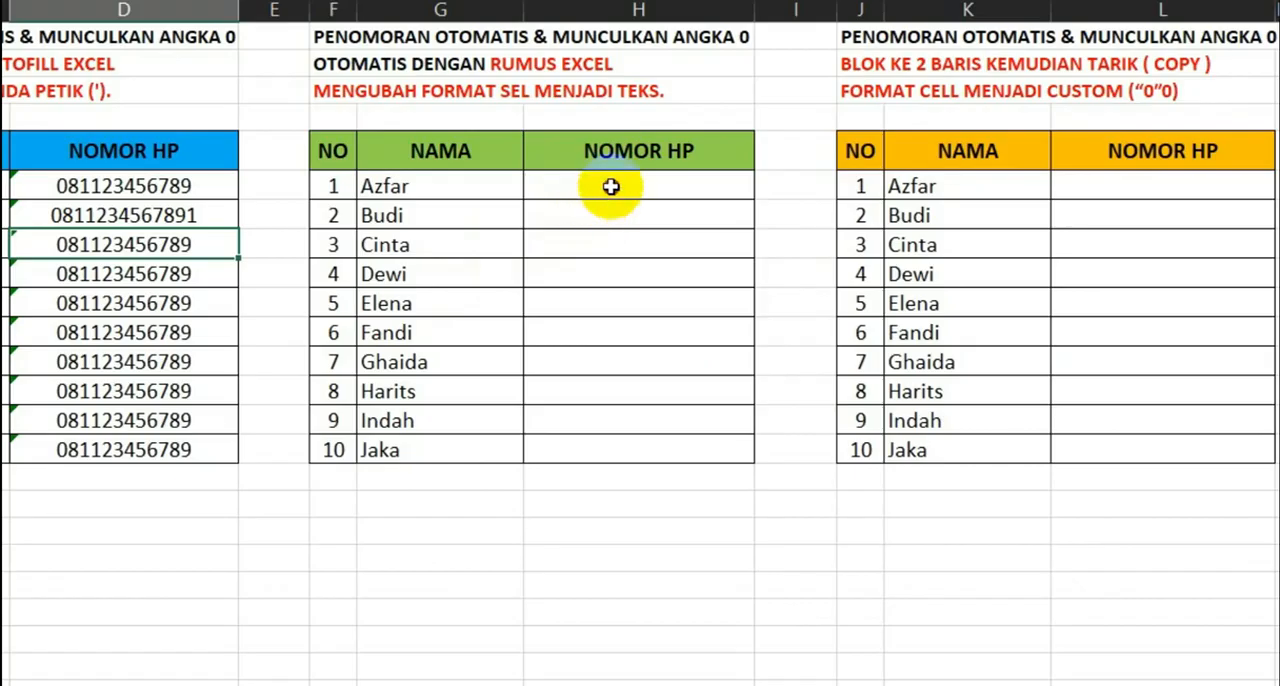
# - Format the green table's NOMOR HP cells H6:H15 with the Text number category
pyautogui.click(611, 187)
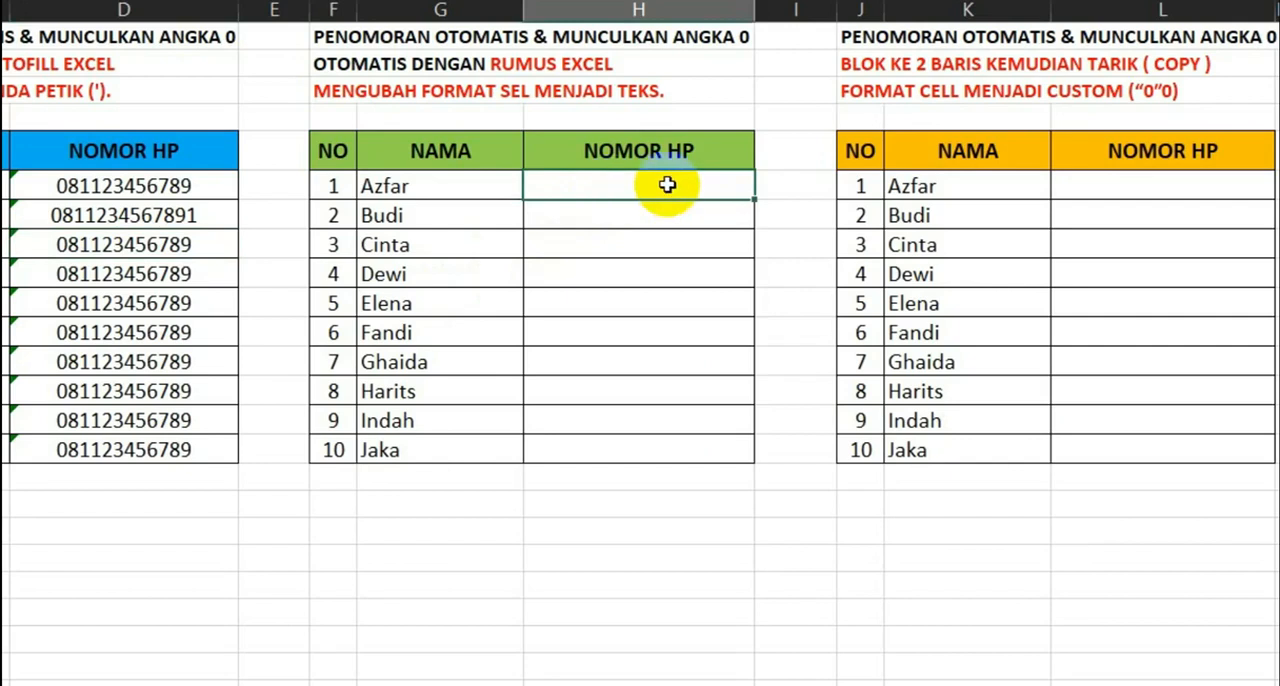
pyautogui.moveTo(667, 184); pyautogui.dragTo(666, 455)
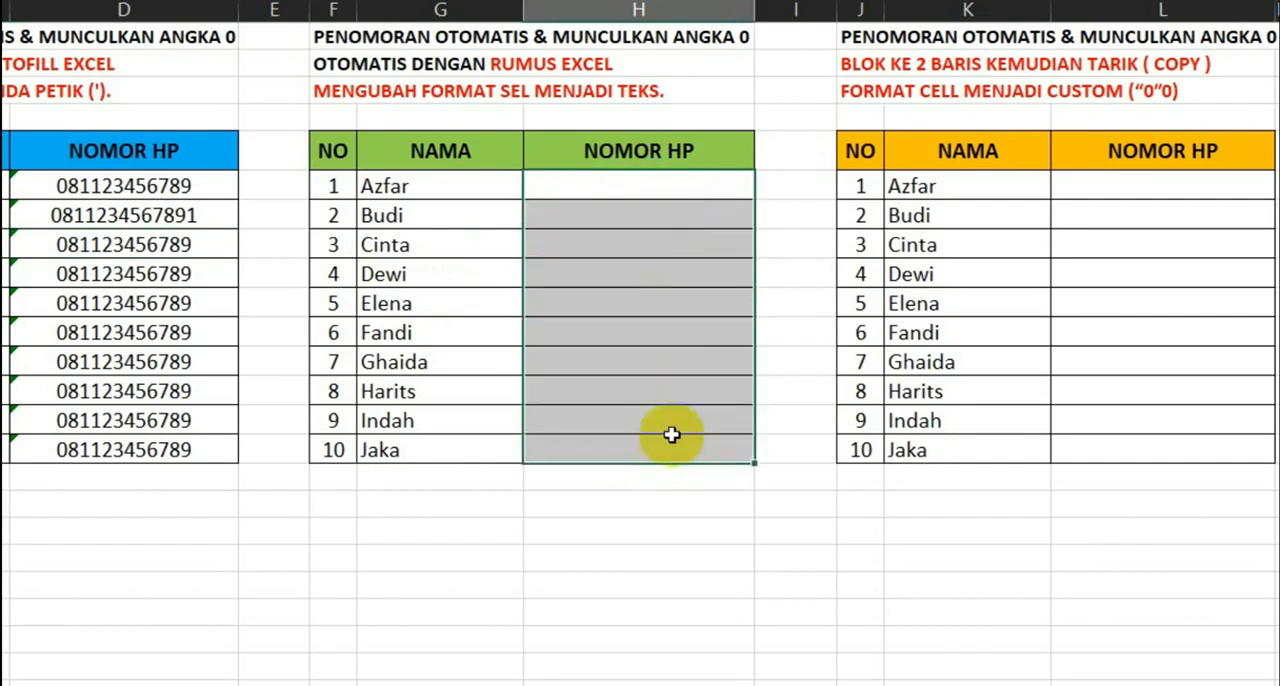
pyautogui.click(652, 271)
pyautogui.moveTo(646, 191); pyautogui.dragTo(647, 451)
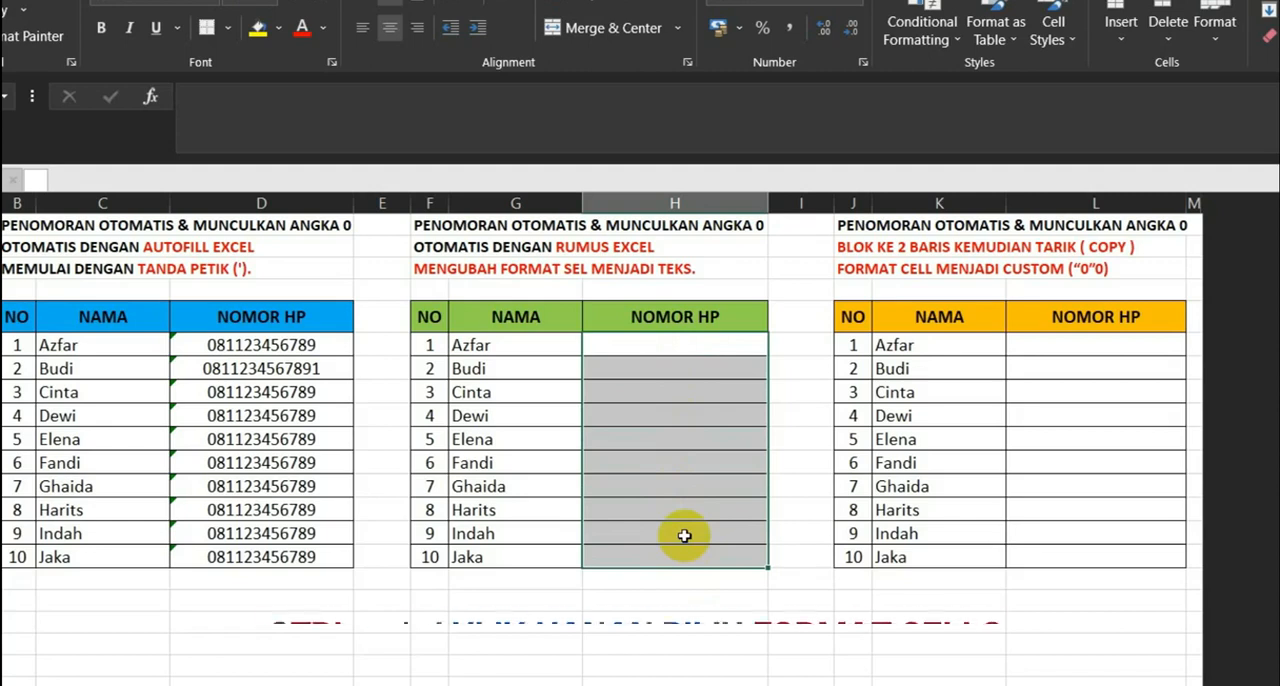
pyautogui.hotkey('ctrl', '1')
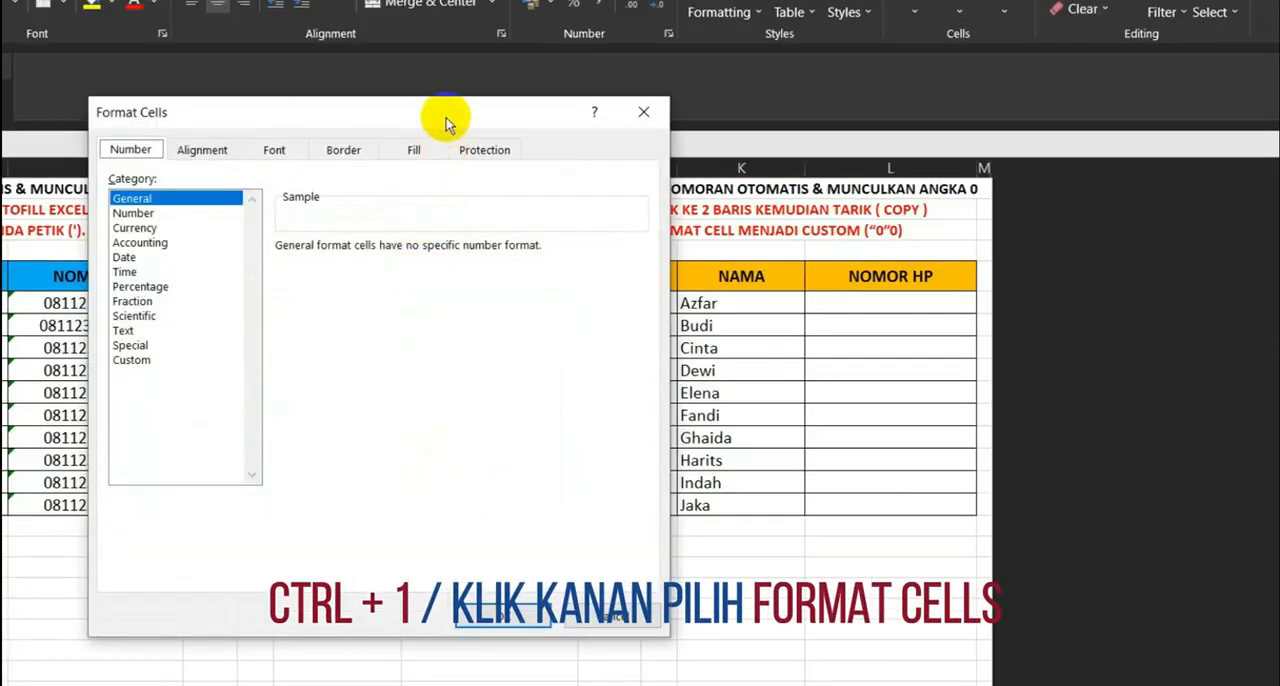
pyautogui.moveTo(443, 120); pyautogui.dragTo(686, 114)
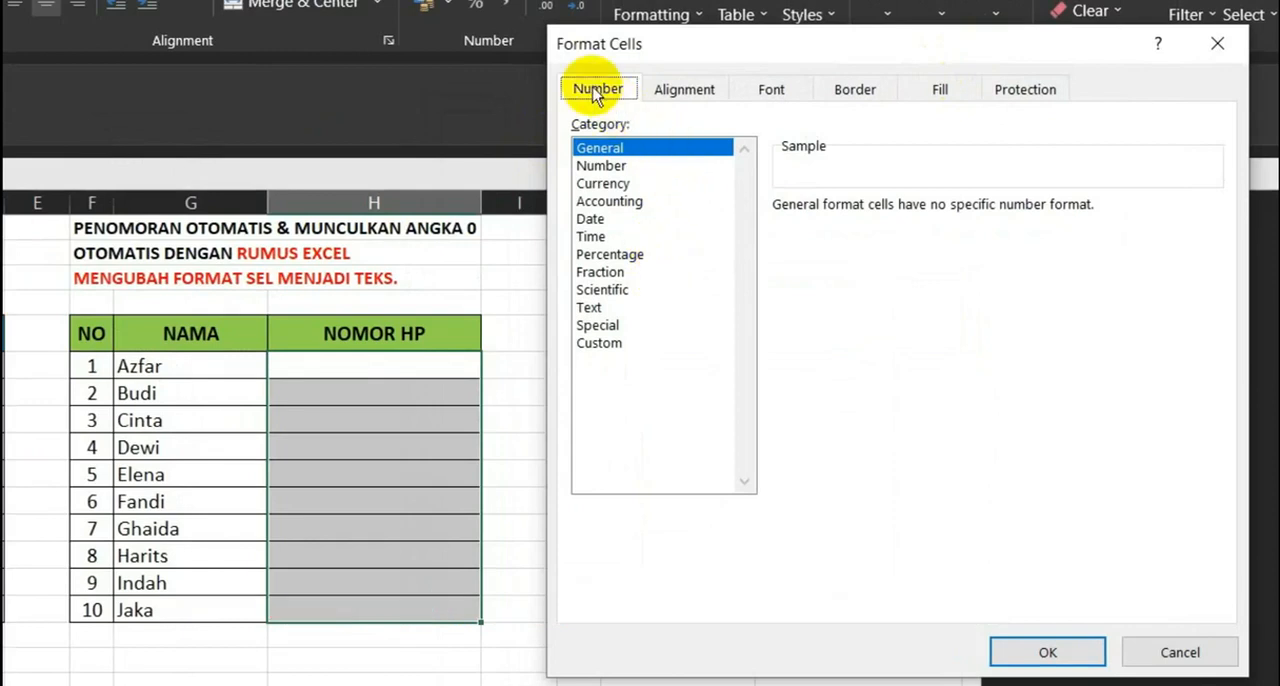
pyautogui.click(590, 309)
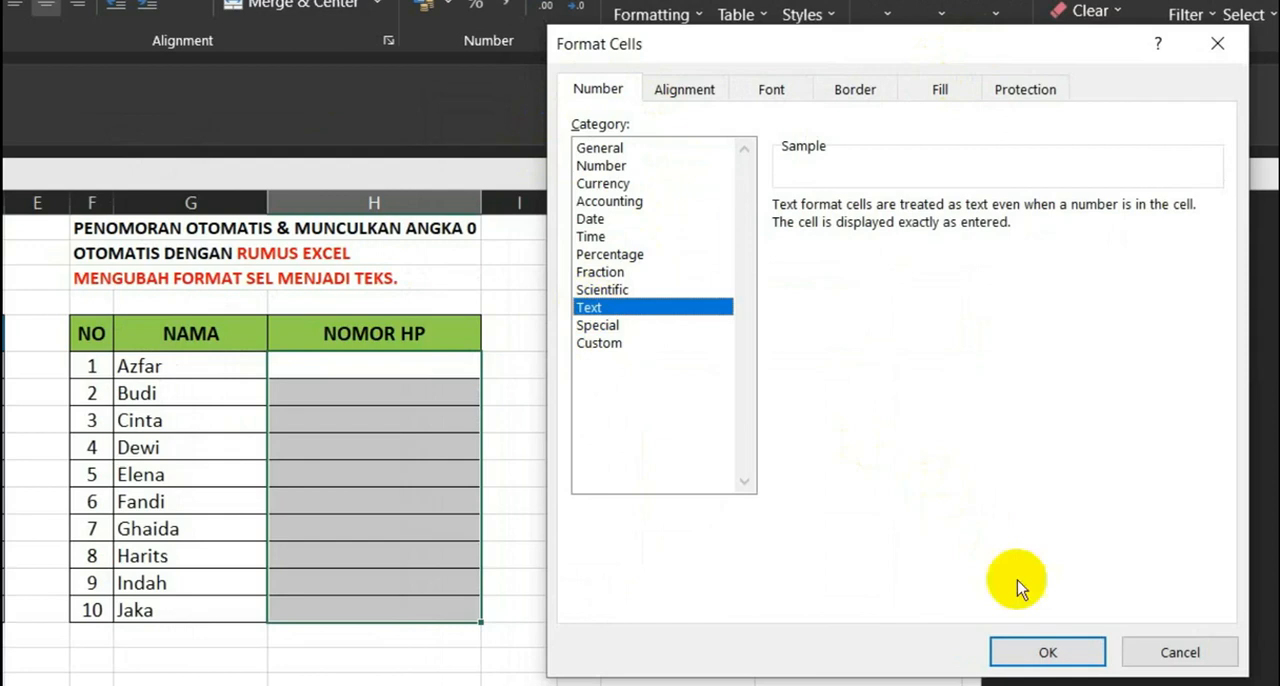
pyautogui.click(1052, 652)
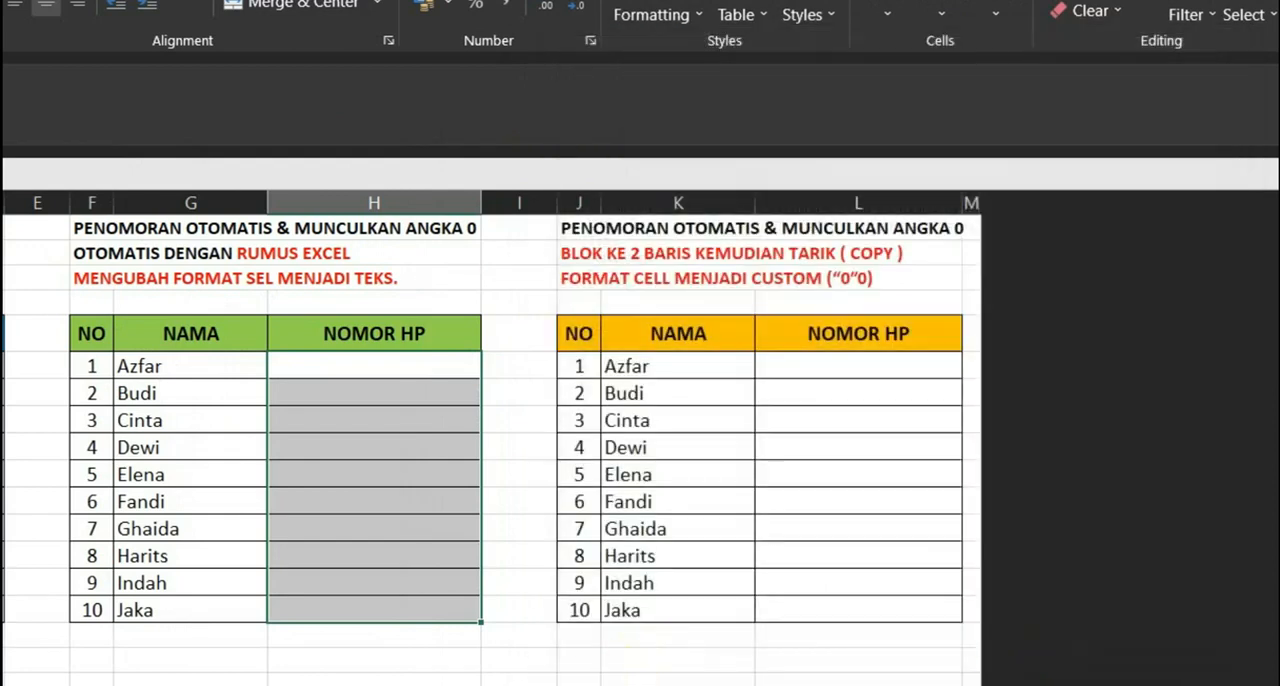
# - Enter a phone number with a leading zero and no apostrophe in H6
pyautogui.click(391, 370)
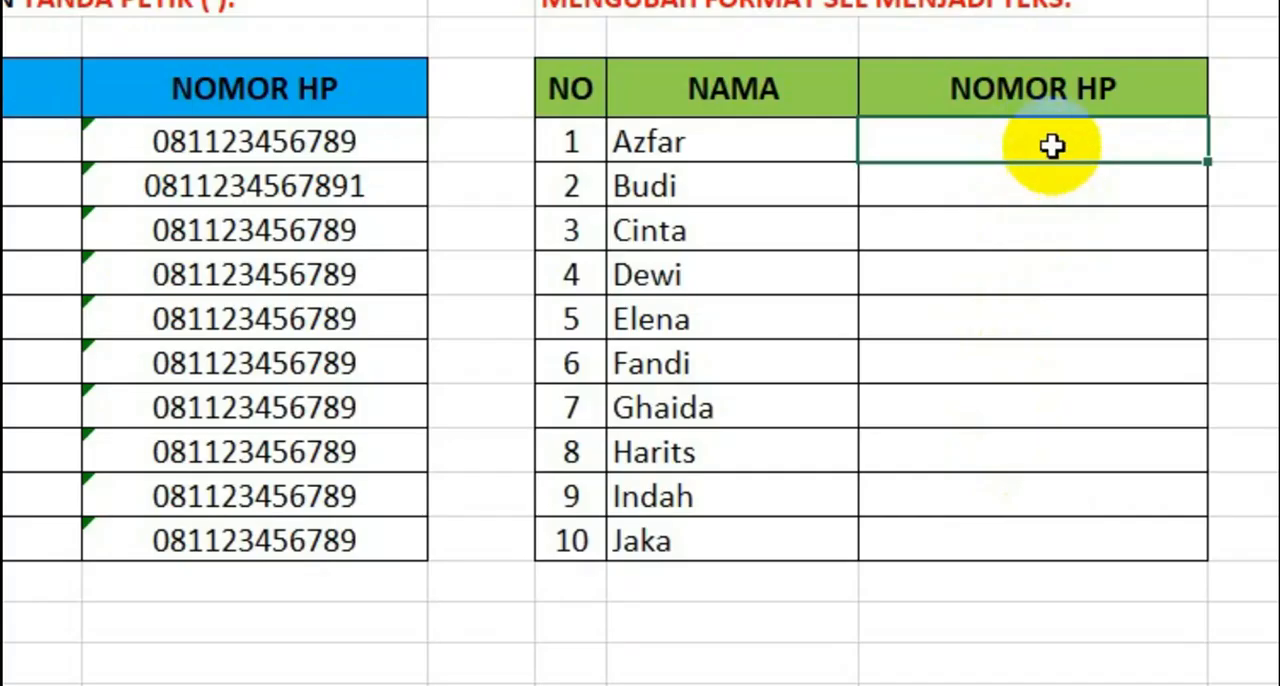
pyautogui.click(1052, 147)
pyautogui.write('08')
pyautogui.write('1123456789')
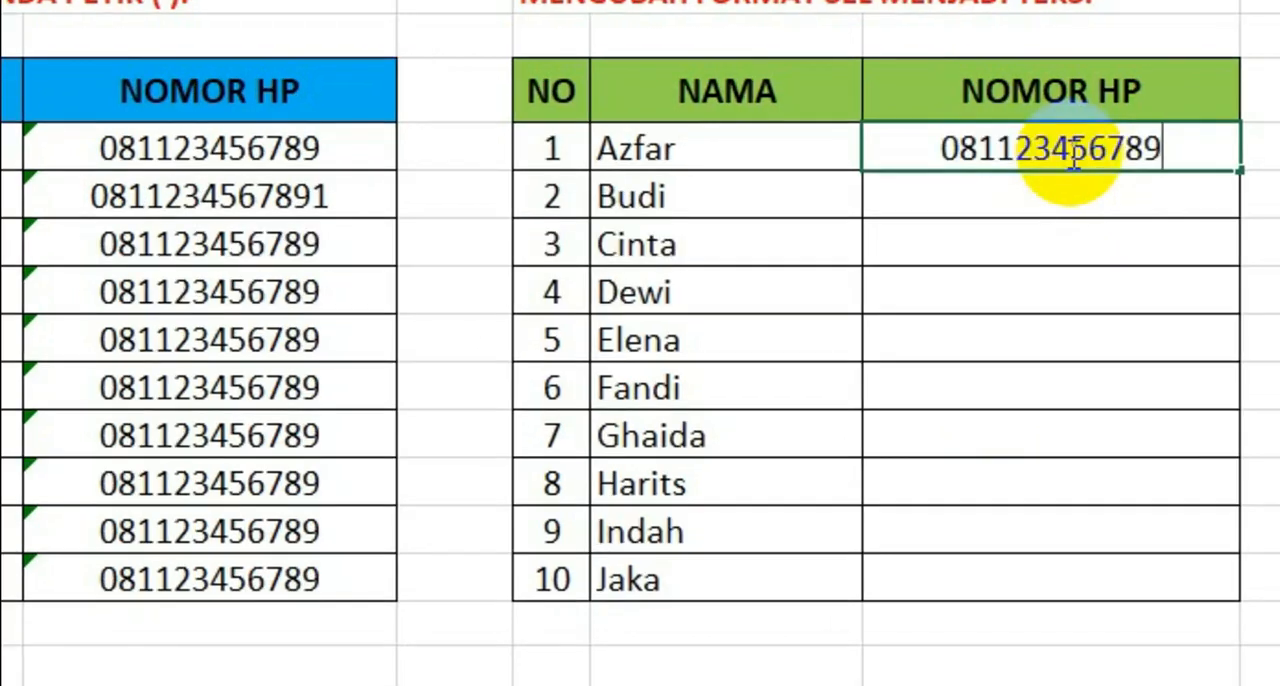
pyautogui.press('Return')
pyautogui.click(1071, 148)
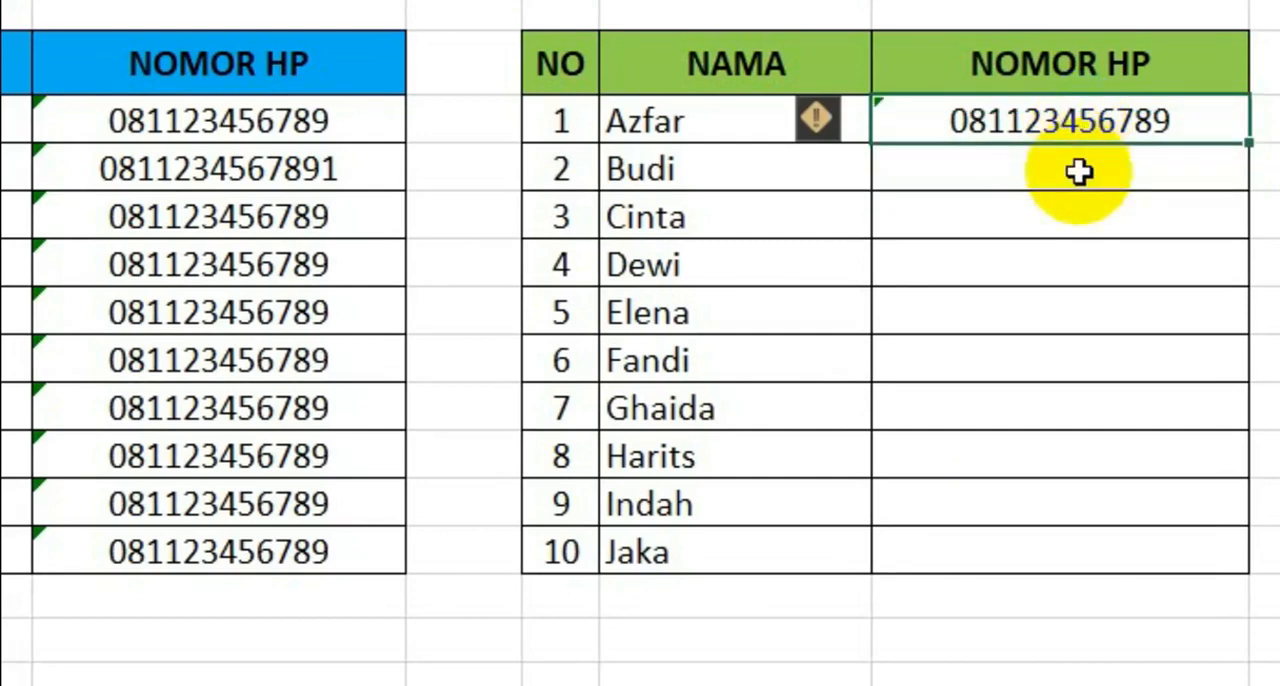
# - Enter a second phone number in H7 by accepting the Flash Fill suggestion, which also fills the column down to H15
pyautogui.click(1080, 172)
pyautogui.doubleClick(1080, 172)
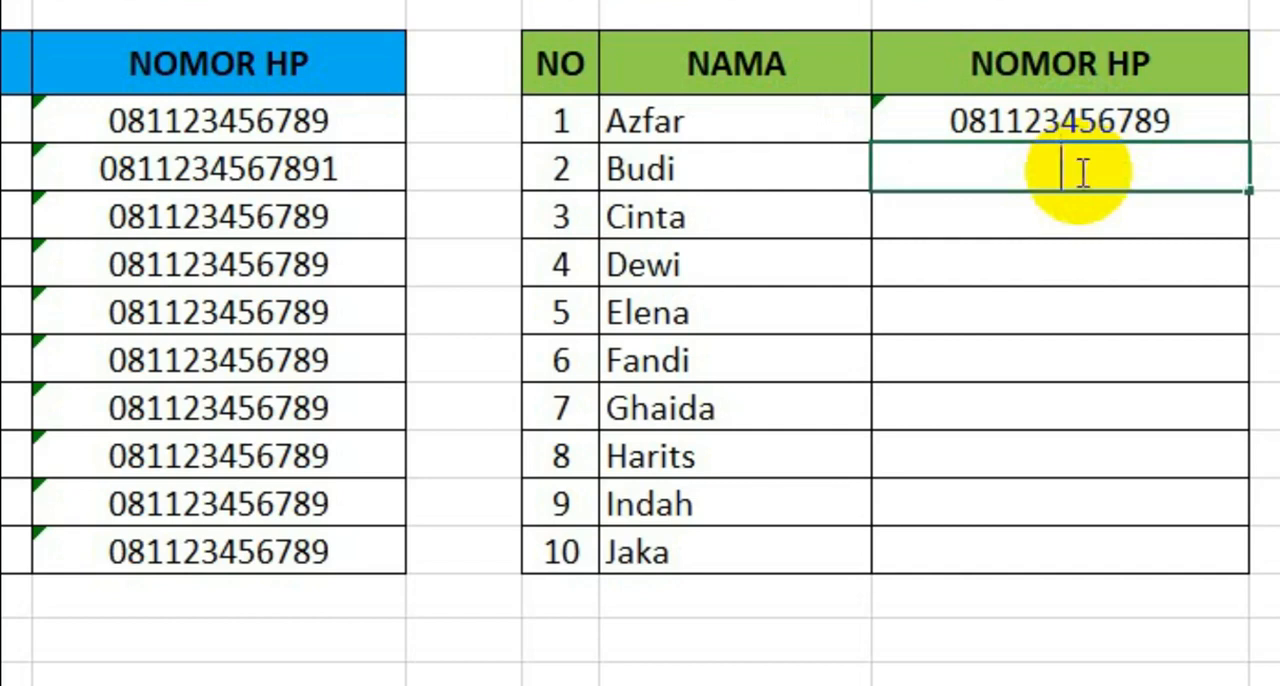
pyautogui.write('082223456789')
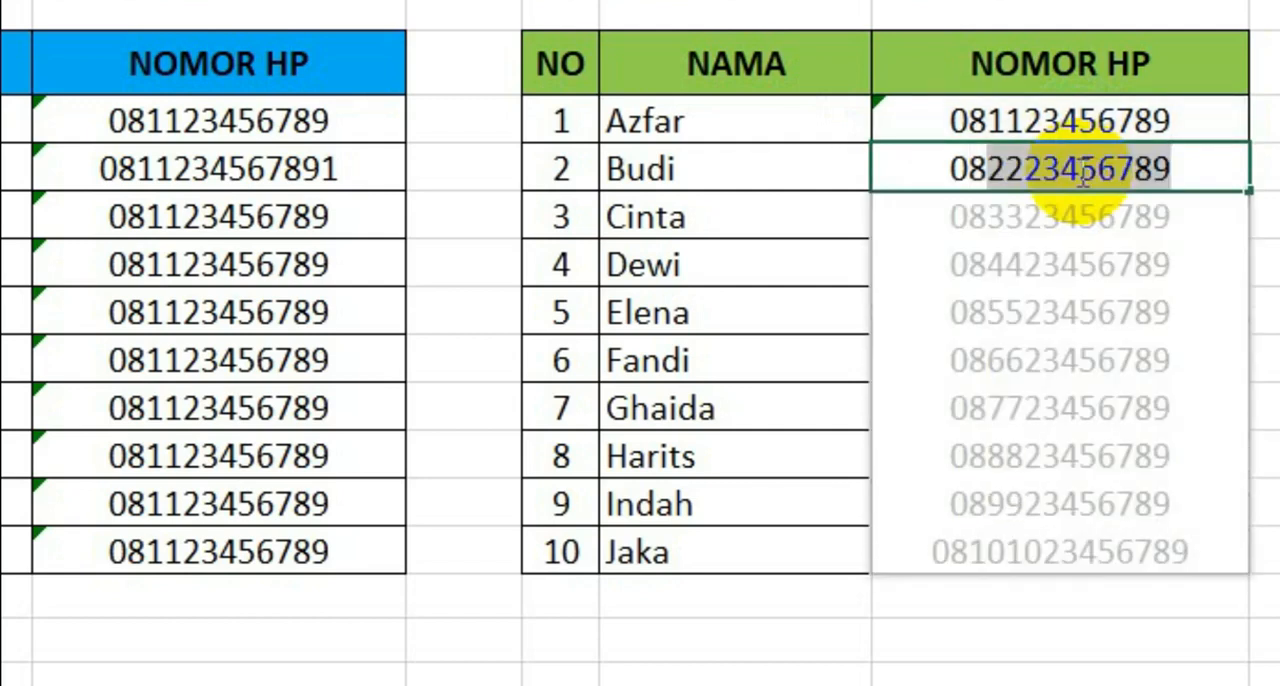
pyautogui.press('Return')
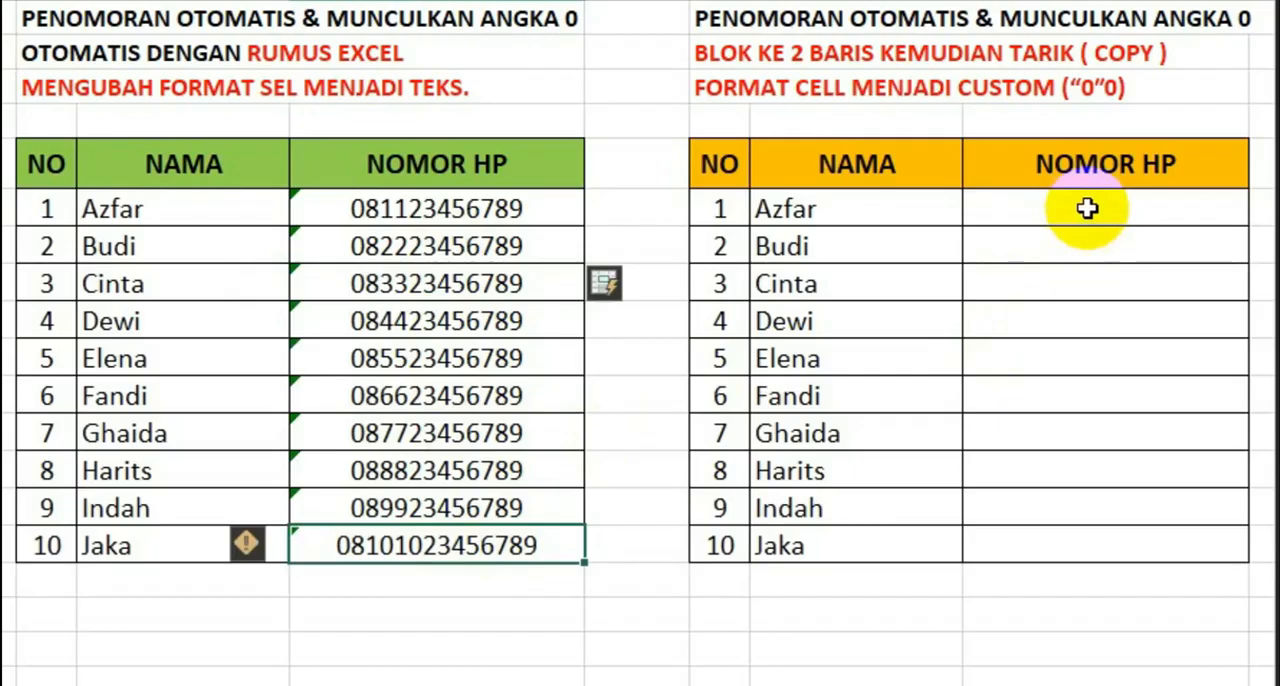
# - Format the orange table's NOMOR HP cells L6:L15 with the custom number format "0"0
pyautogui.click(1086, 208)
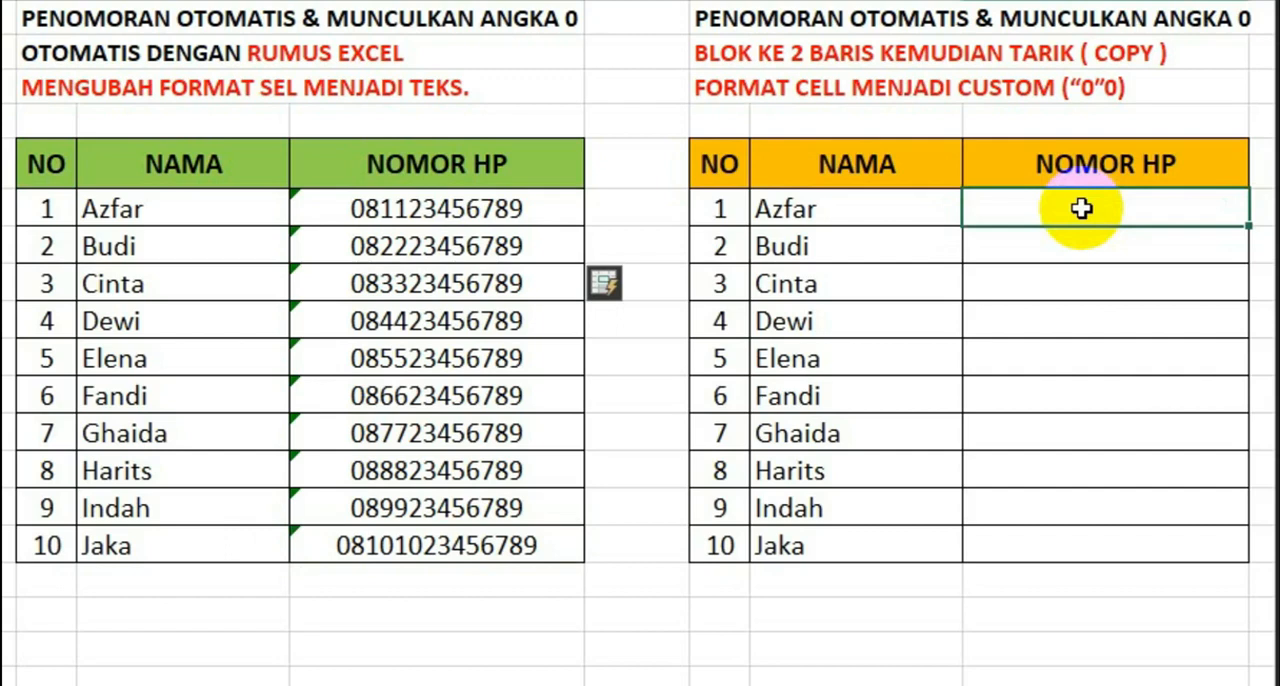
pyautogui.moveTo(1082, 208); pyautogui.dragTo(1146, 420)
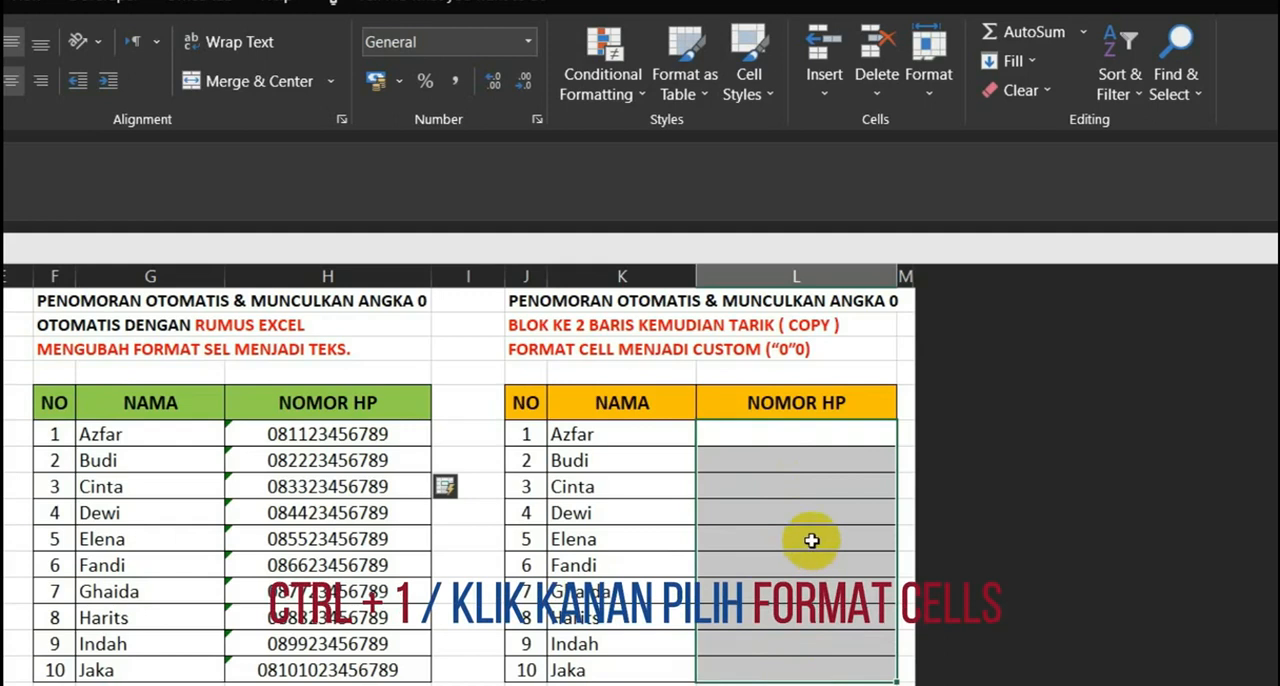
pyautogui.rightClick(811, 540)
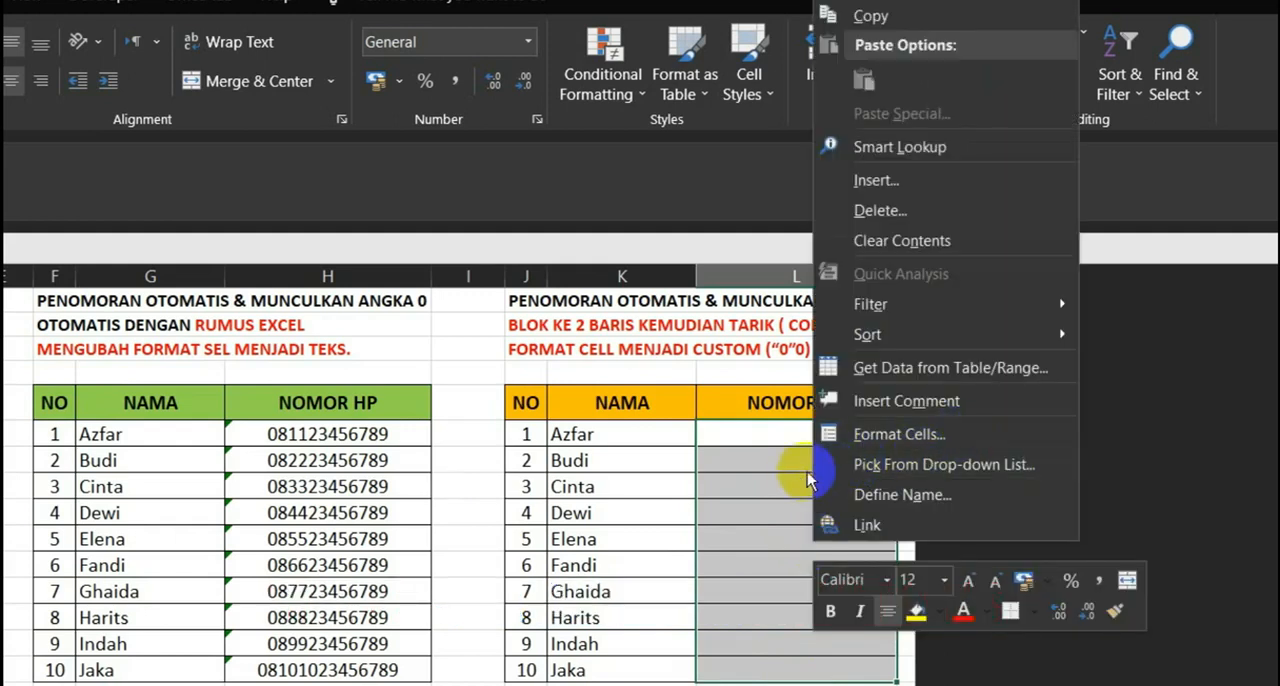
pyautogui.click(983, 440)
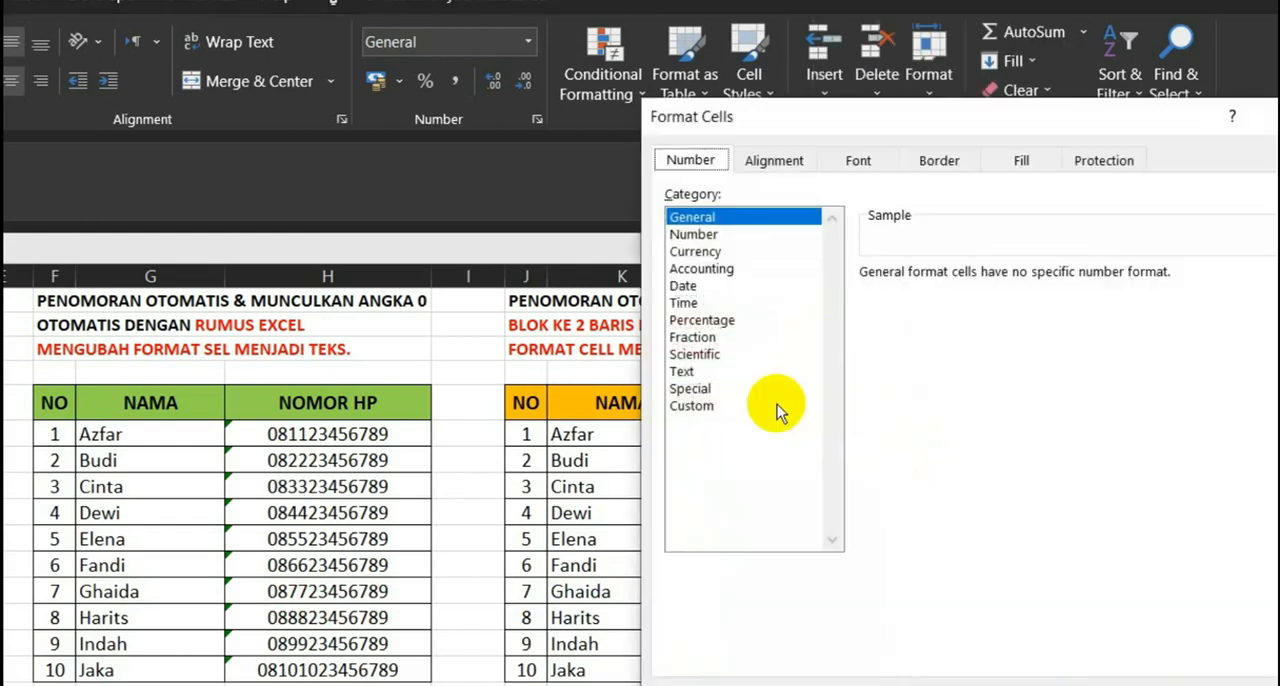
pyautogui.click(693, 408)
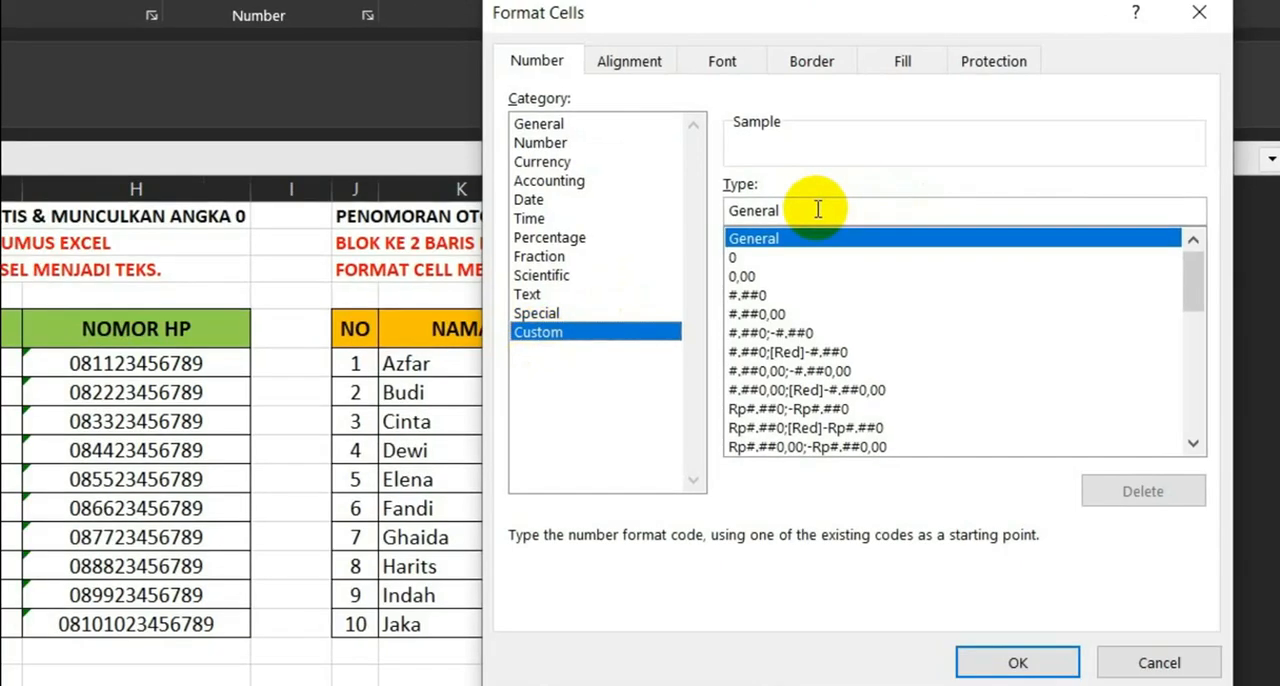
pyautogui.moveTo(773, 211); pyautogui.dragTo(642, 209)
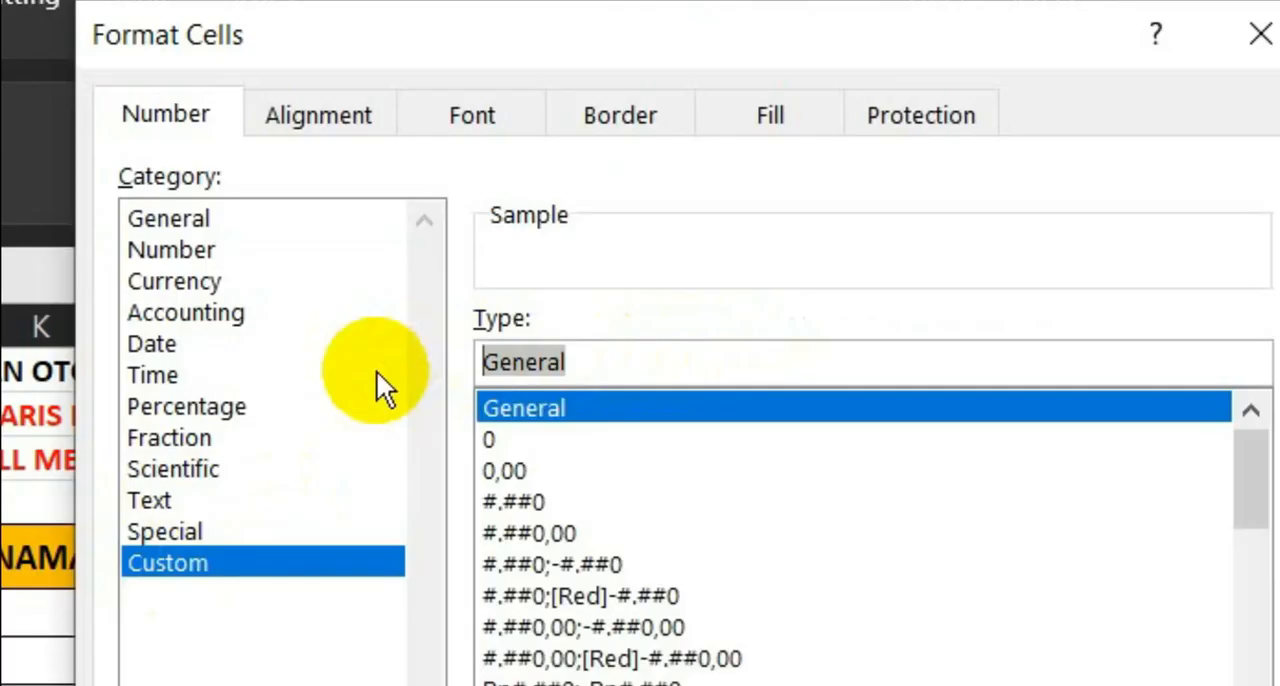
pyautogui.press('BackSpace')
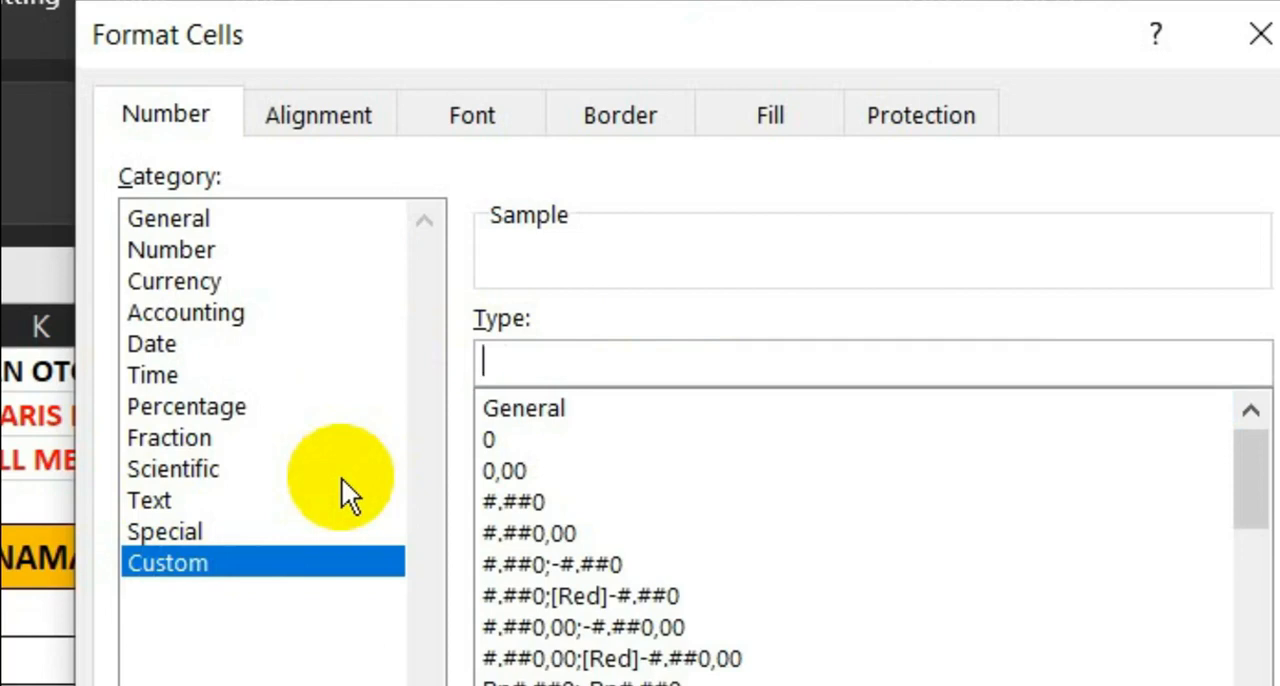
pyautogui.write('"0"0')
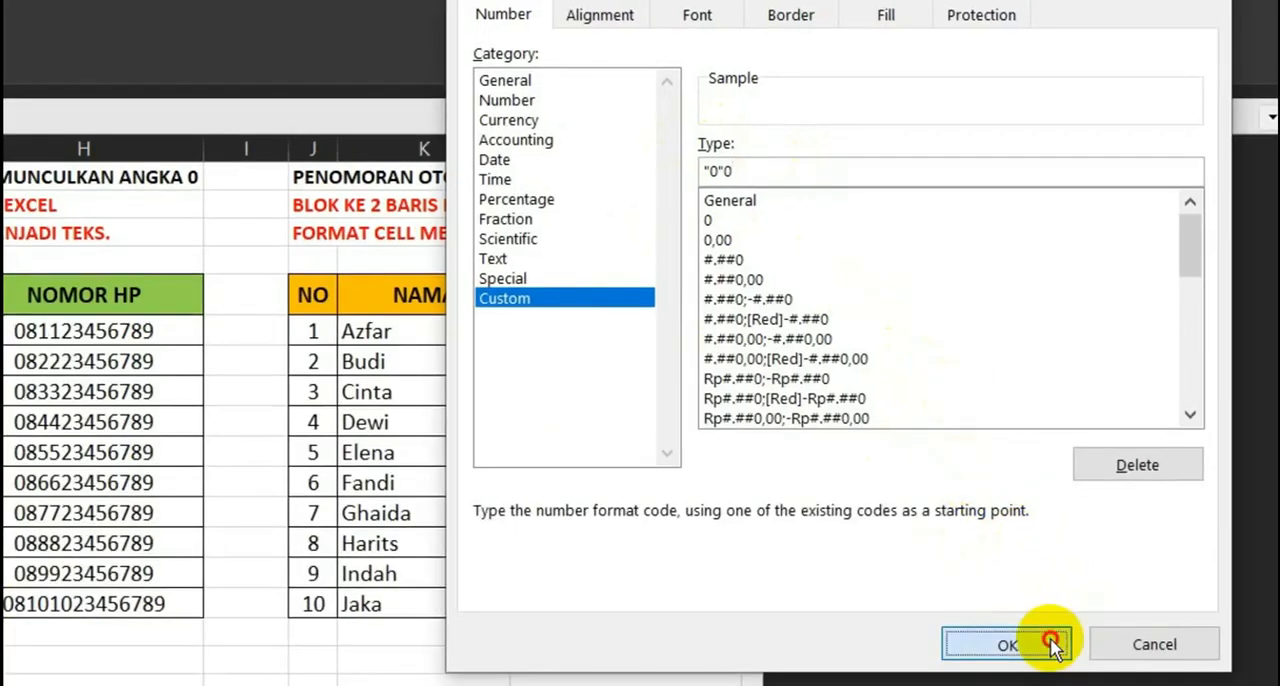
pyautogui.click(1075, 645)
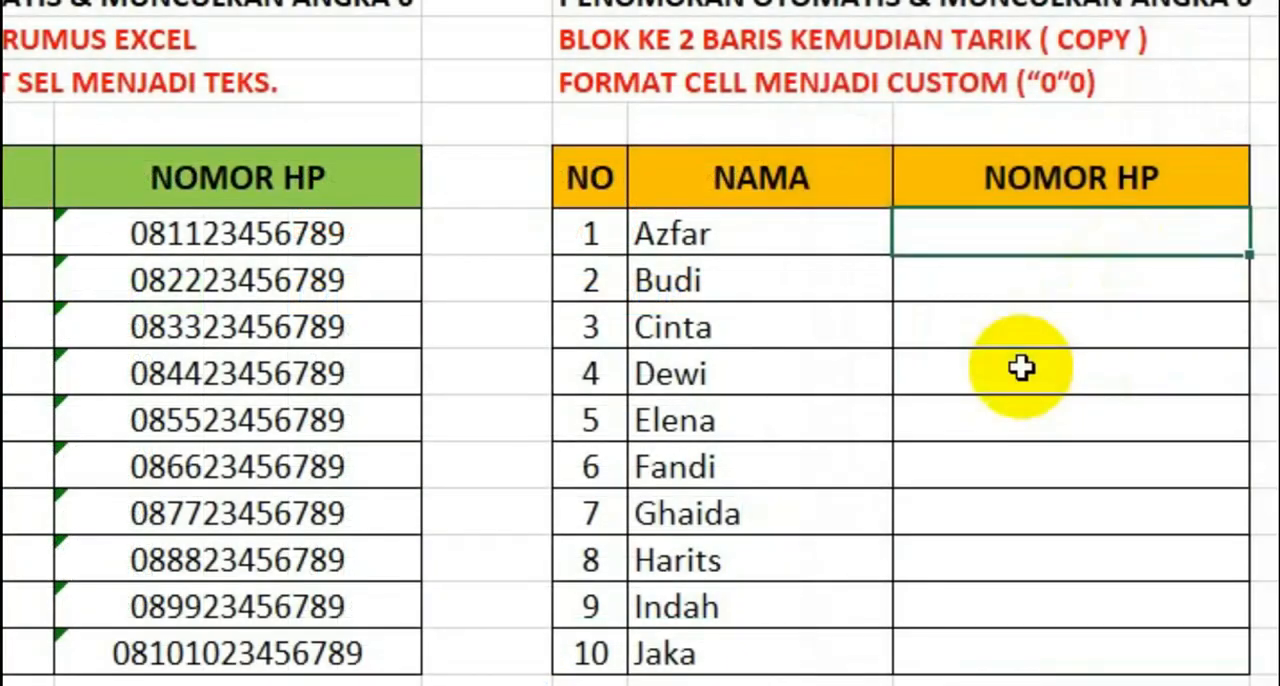
# - Enter phone numbers with a leading zero and no apostrophe in the orange table's L6 and L7
pyautogui.write('0')
pyautogui.write('81123456789')
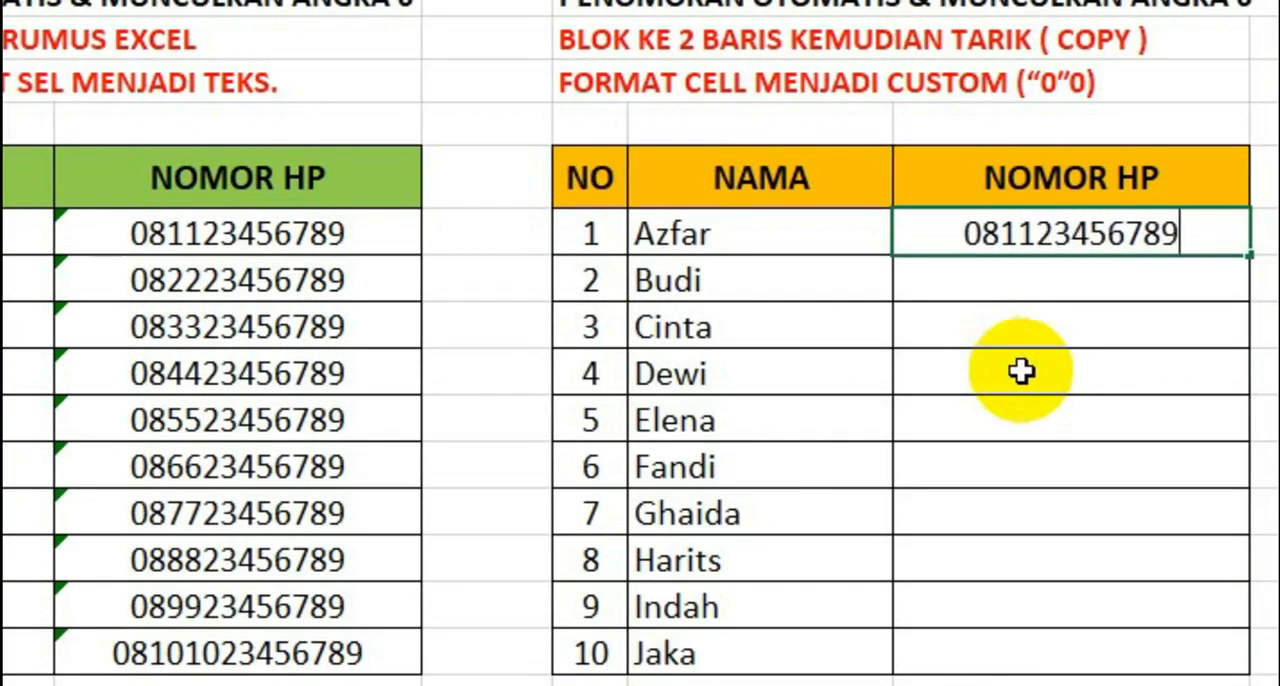
pyautogui.press('Return')
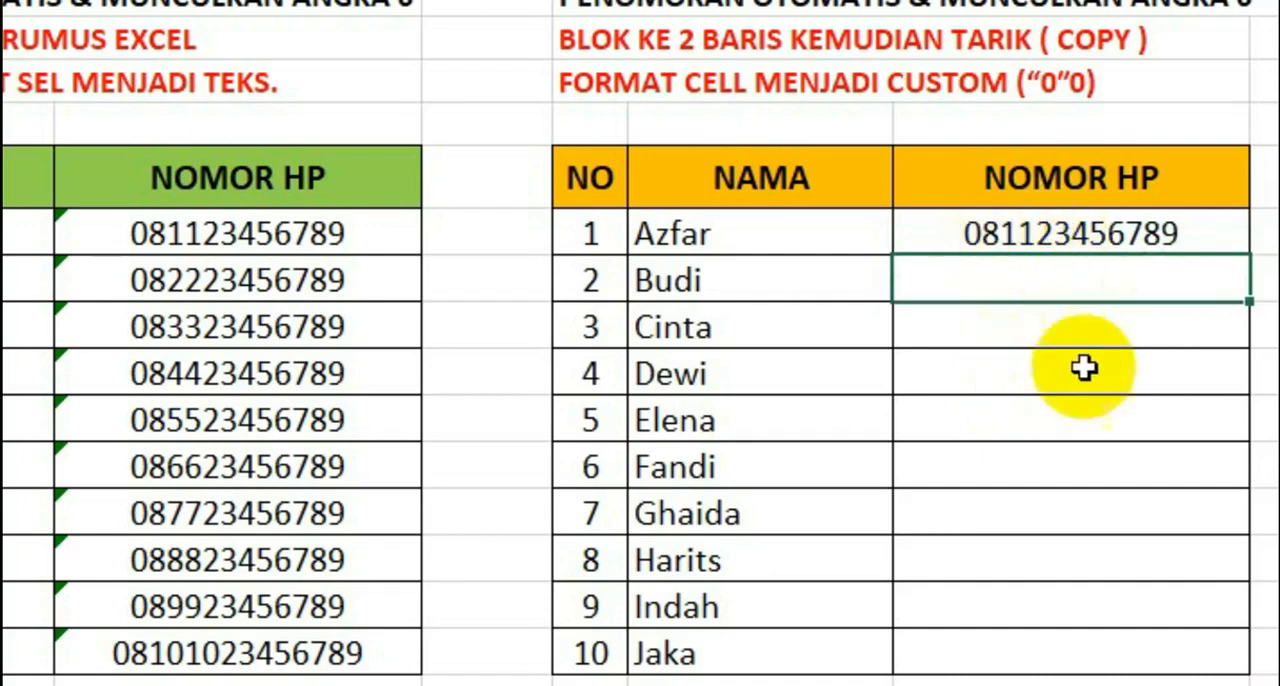
pyautogui.write('08')
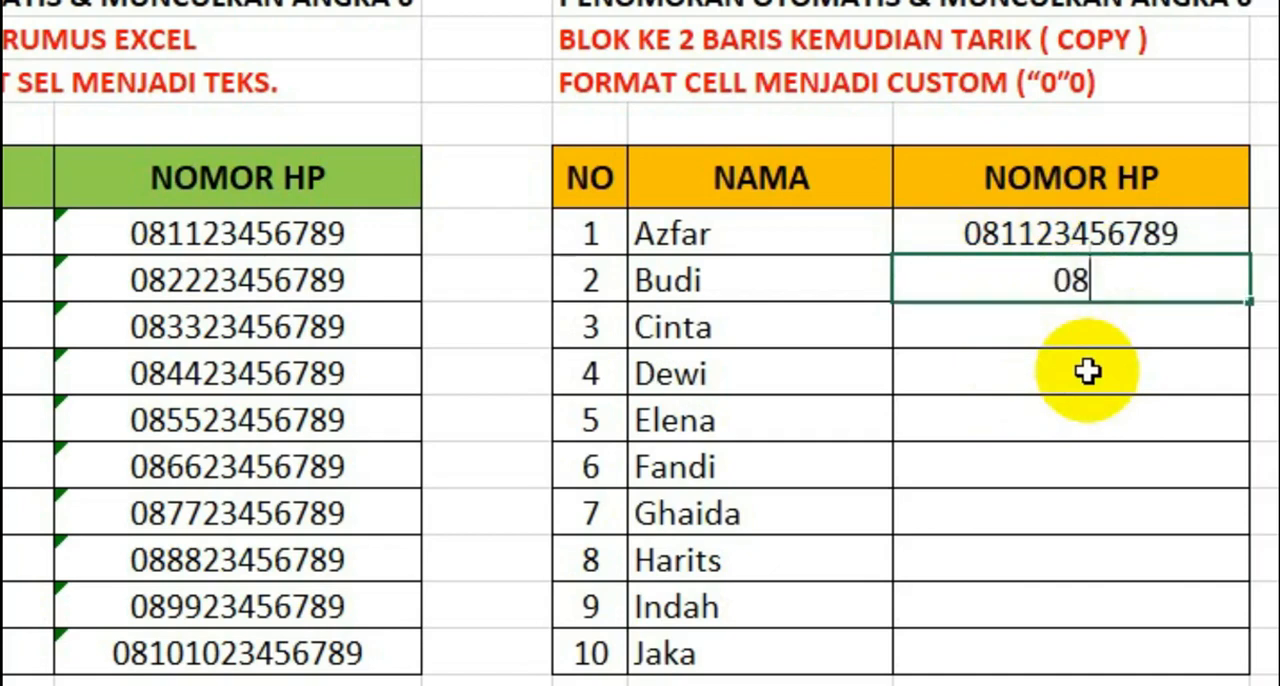
pyautogui.write('1234567890')
pyautogui.press('Return')
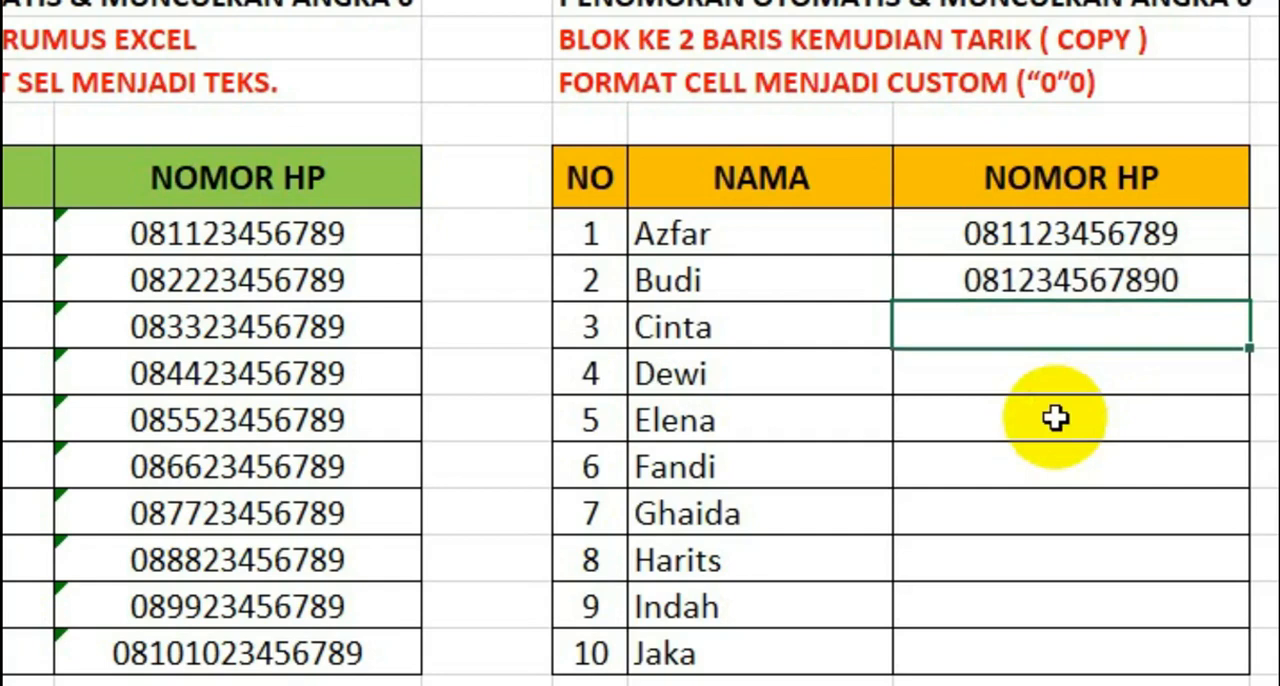
# - Copy the phone number from L7 into the remaining NOMOR HP cells L8:L15
pyautogui.click(1139, 290)
pyautogui.hotkey('ctrl', 'c')
pyautogui.moveTo(1157, 313); pyautogui.dragTo(1143, 655)
pyautogui.hotkey('ctrl', 'v')
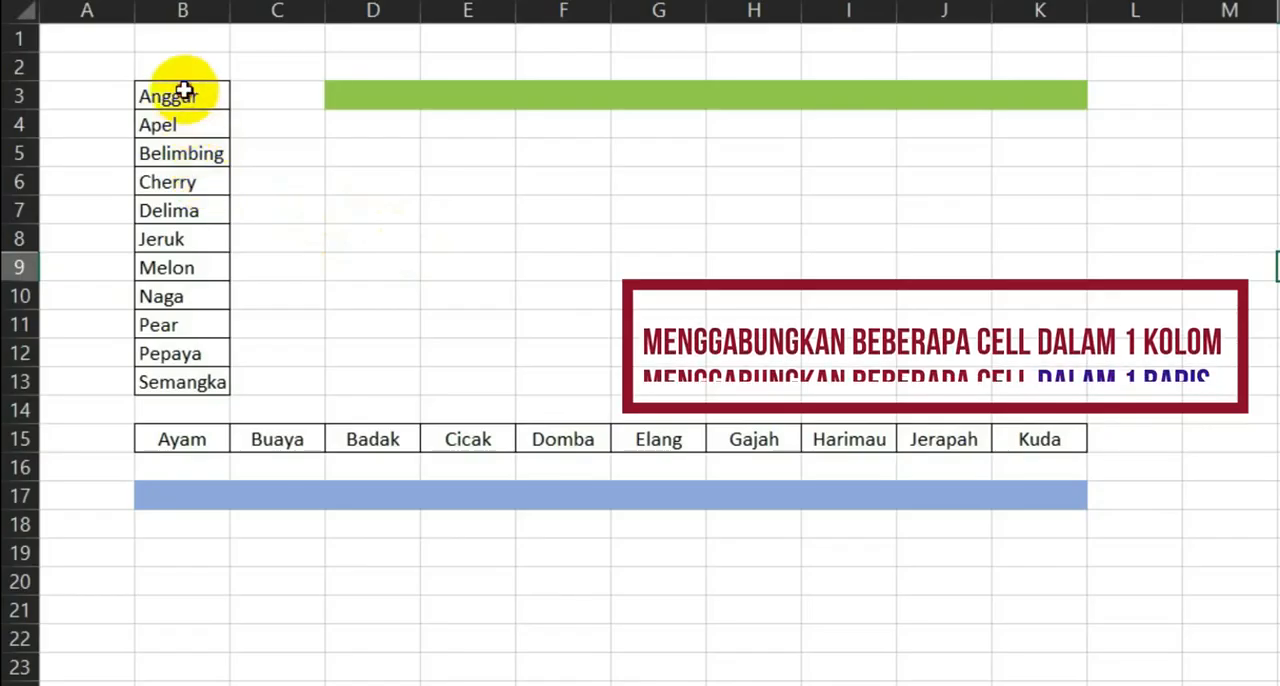
# - In Book2, examine the fruit column B3:B13, the animal row B15:K15 and the green and blue merged cells beside them
pyautogui.moveTo(184, 91); pyautogui.dragTo(206, 383)
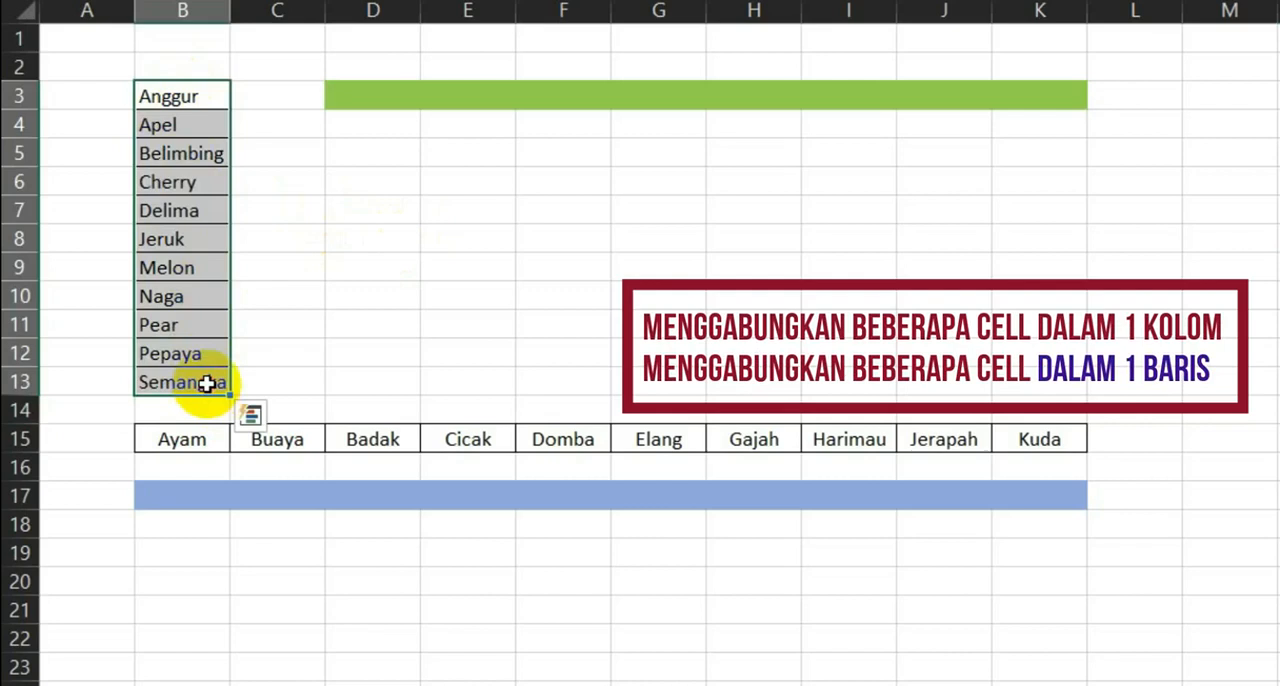
pyautogui.click(306, 342)
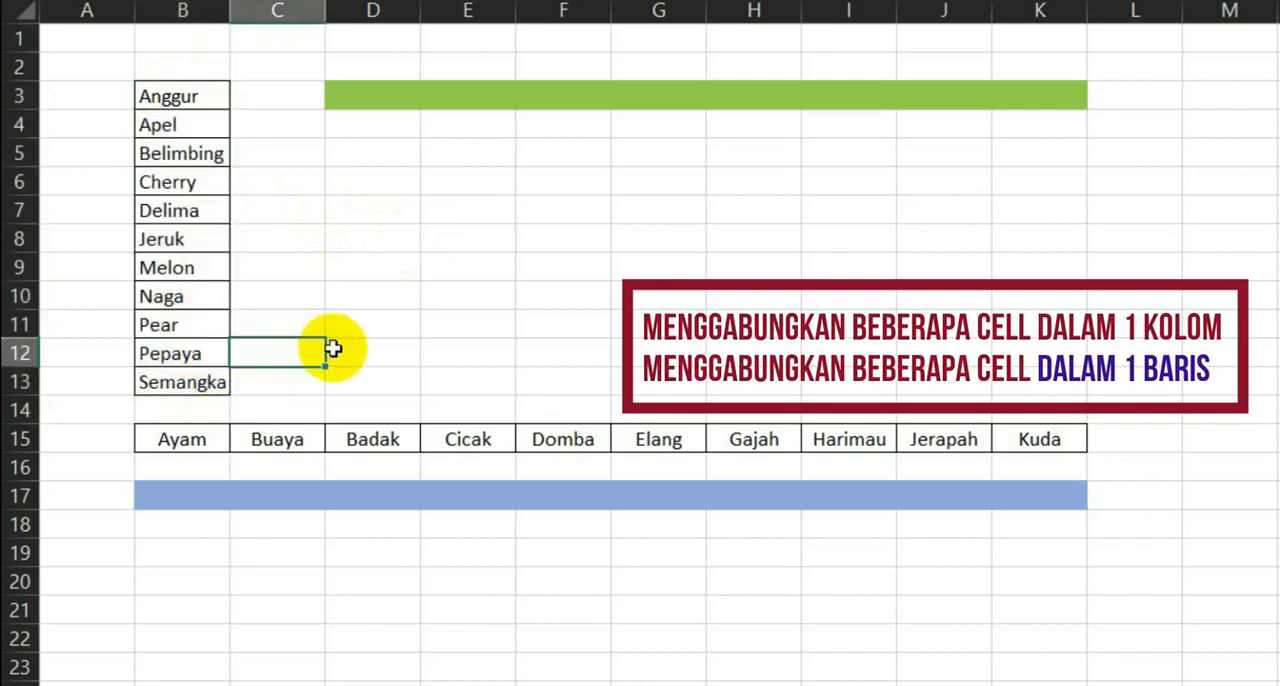
pyautogui.moveTo(167, 441); pyautogui.dragTo(1085, 448)
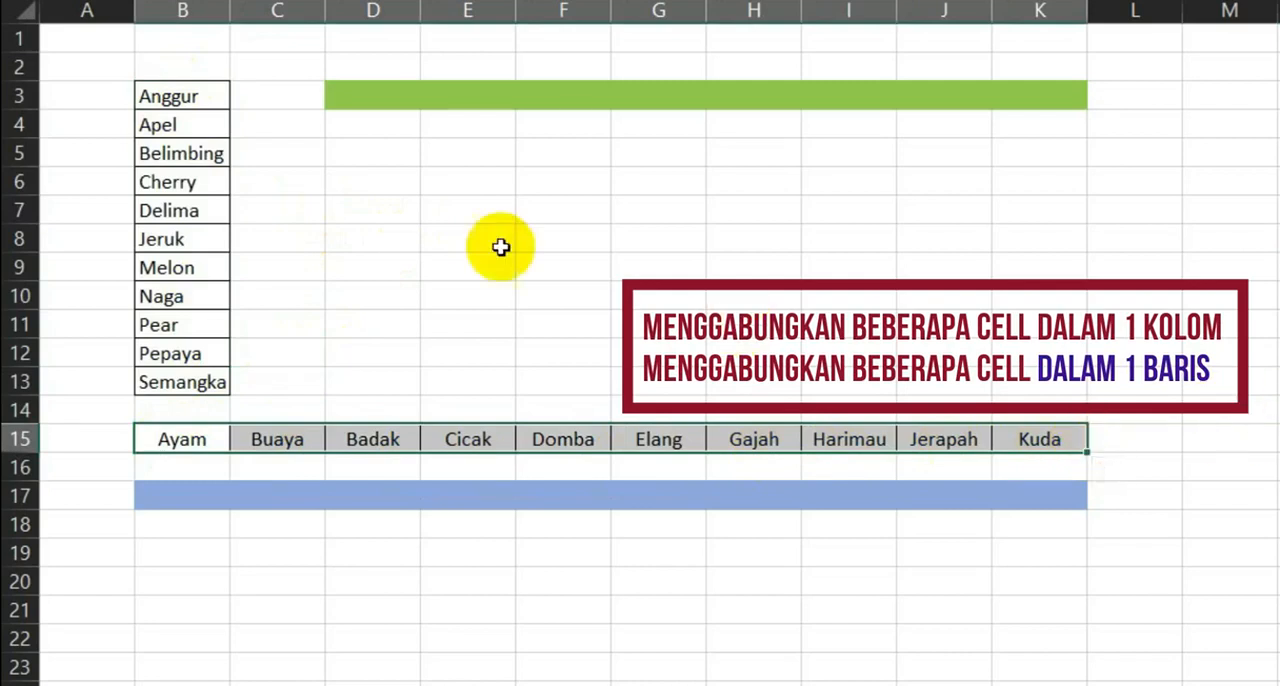
pyautogui.click(355, 100)
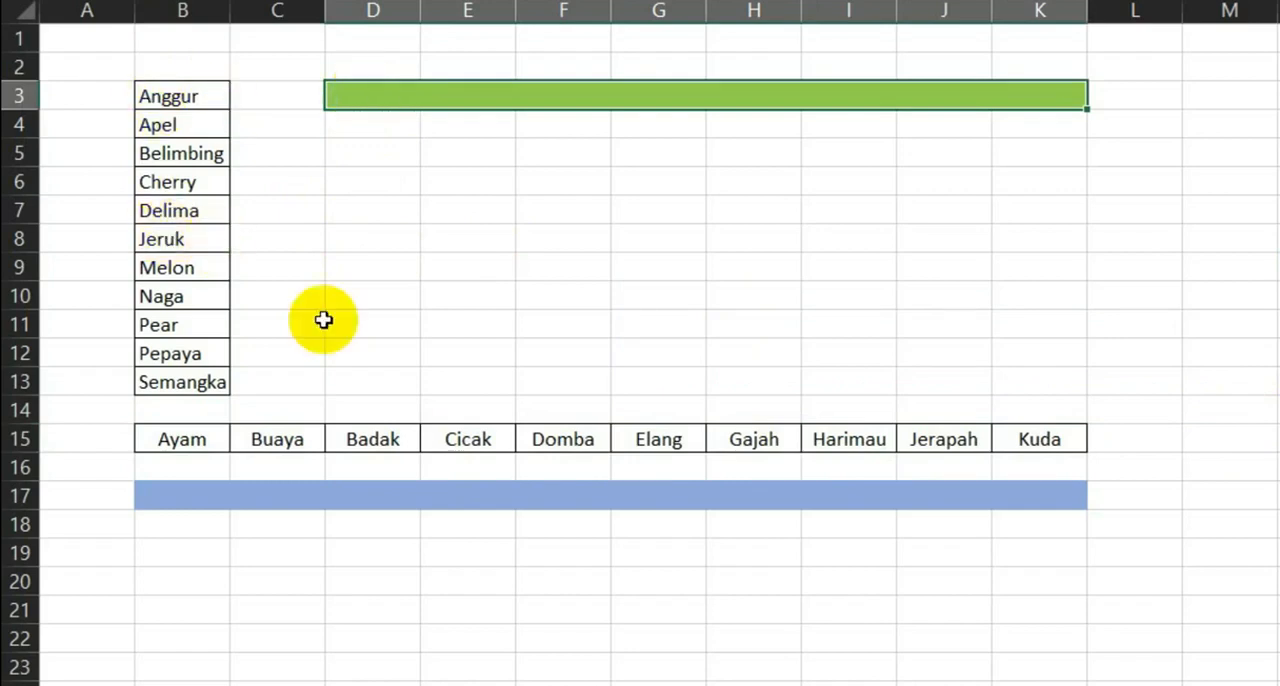
pyautogui.click(178, 499)
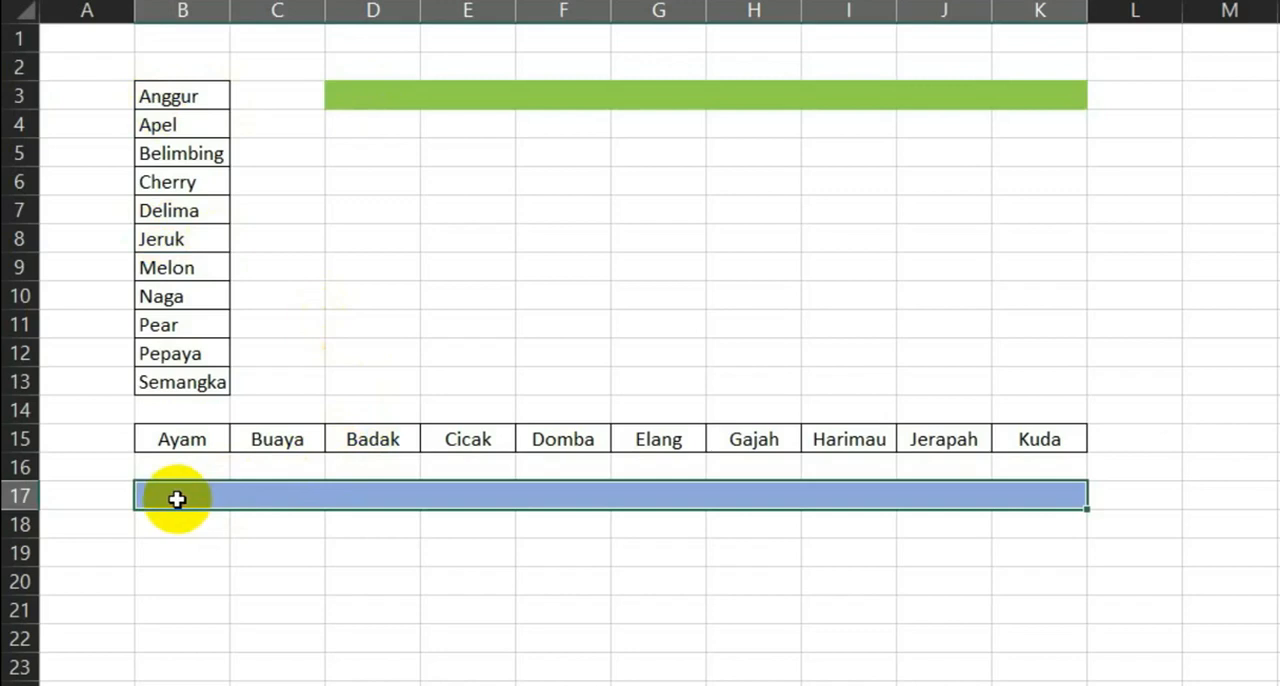
pyautogui.moveTo(178, 438); pyautogui.dragTo(1034, 437)
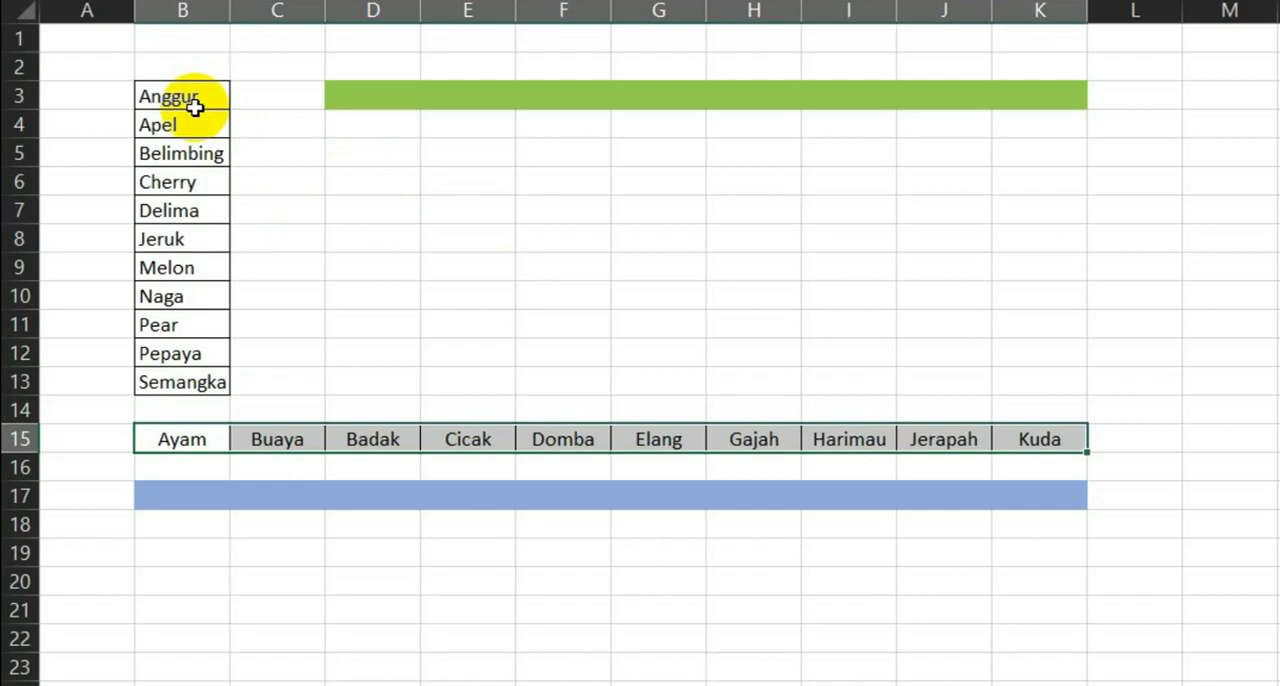
# - Write the formula =CONCATENATE(B3:B13) in the green merged cell D3, leaving it in edit mode
pyautogui.click(376, 97)
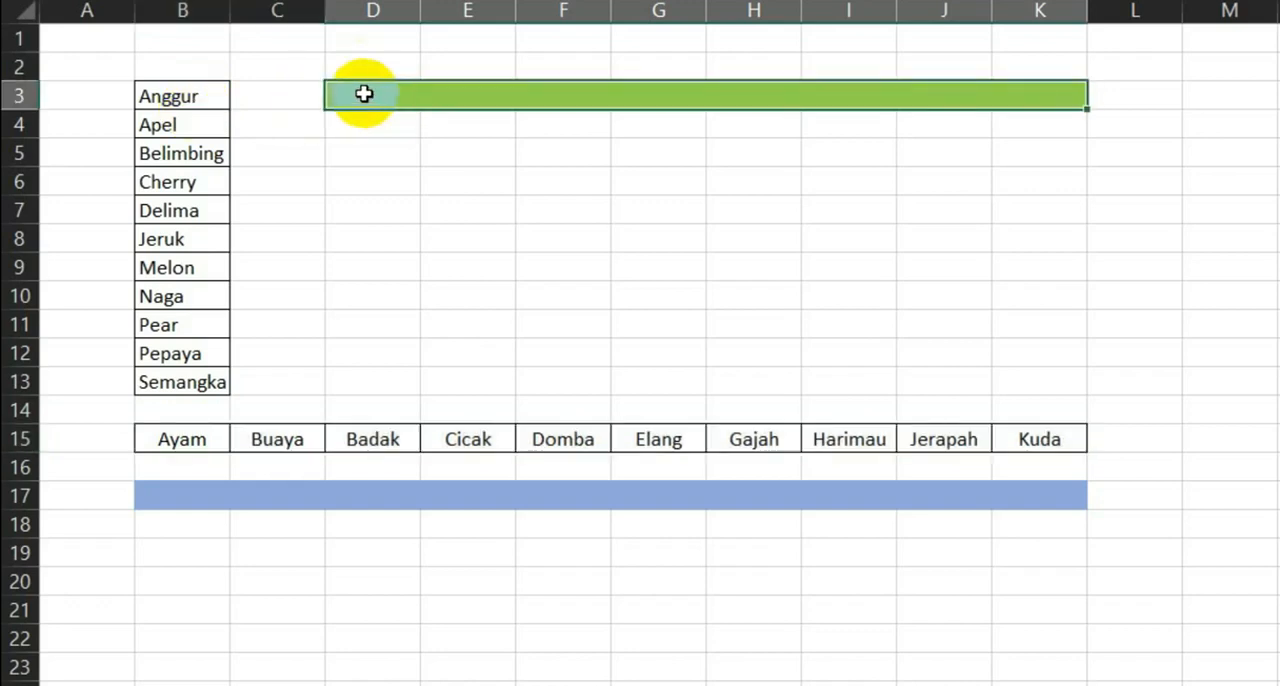
pyautogui.write('=co')
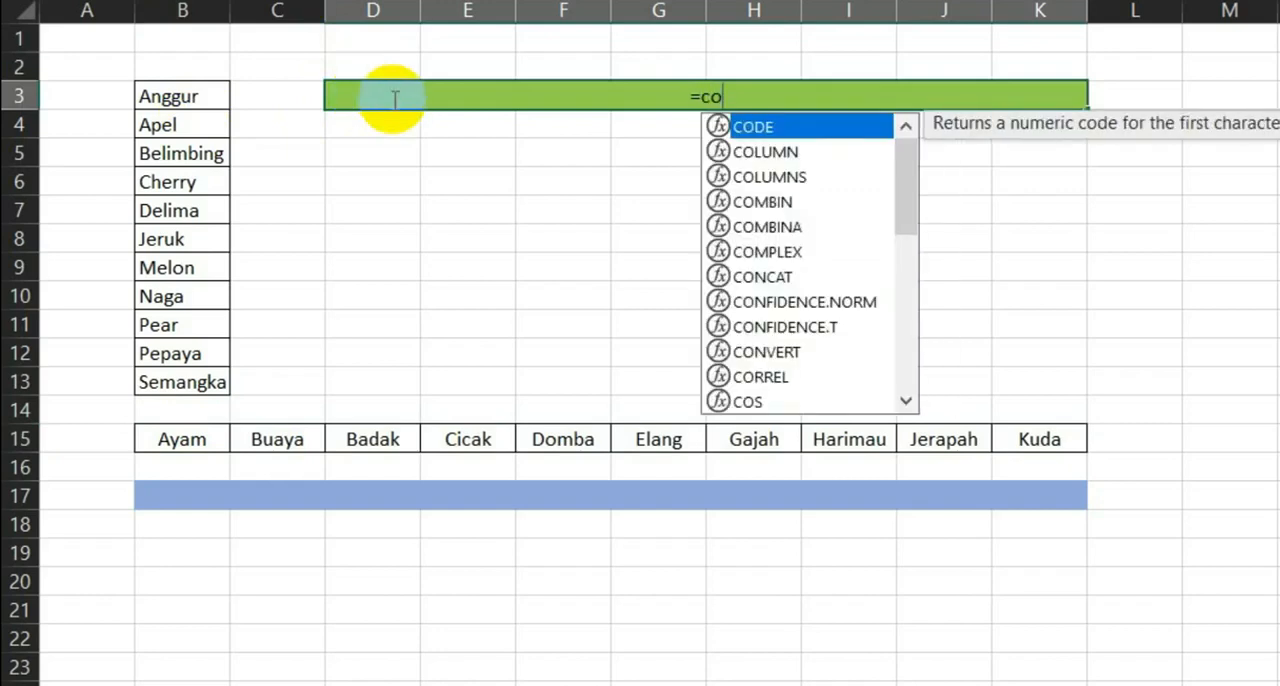
pyautogui.write('ncaten')
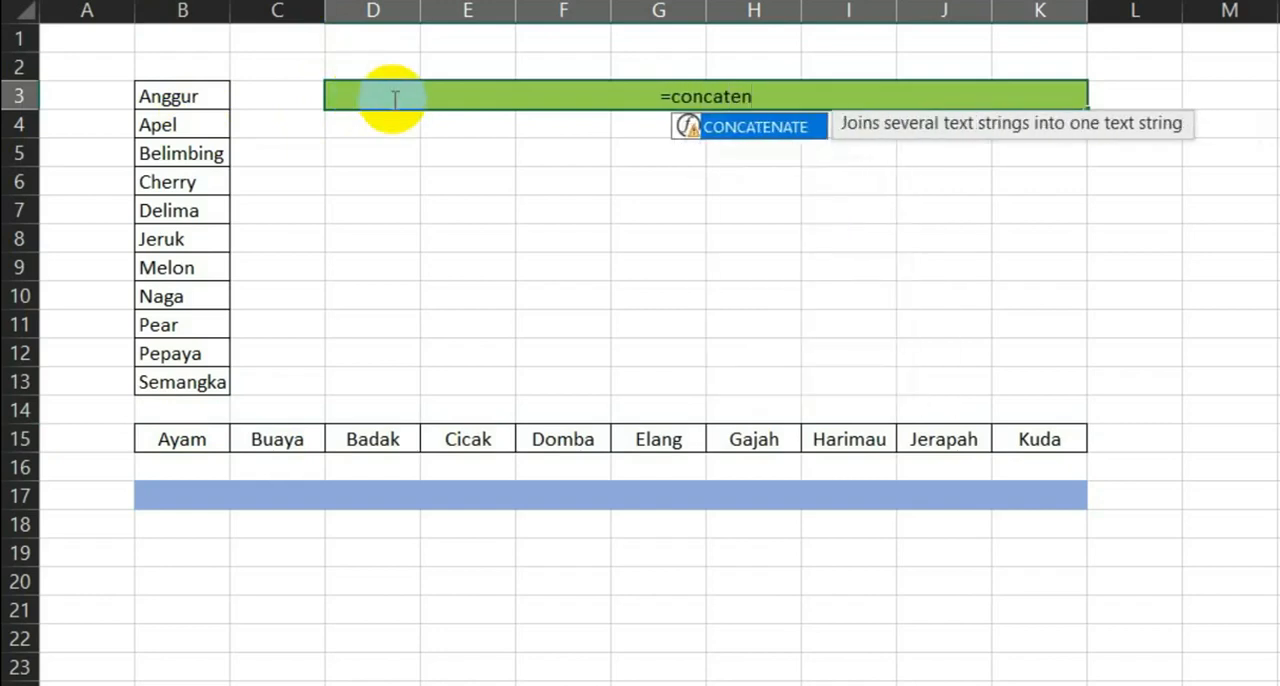
pyautogui.doubleClick(764, 137)
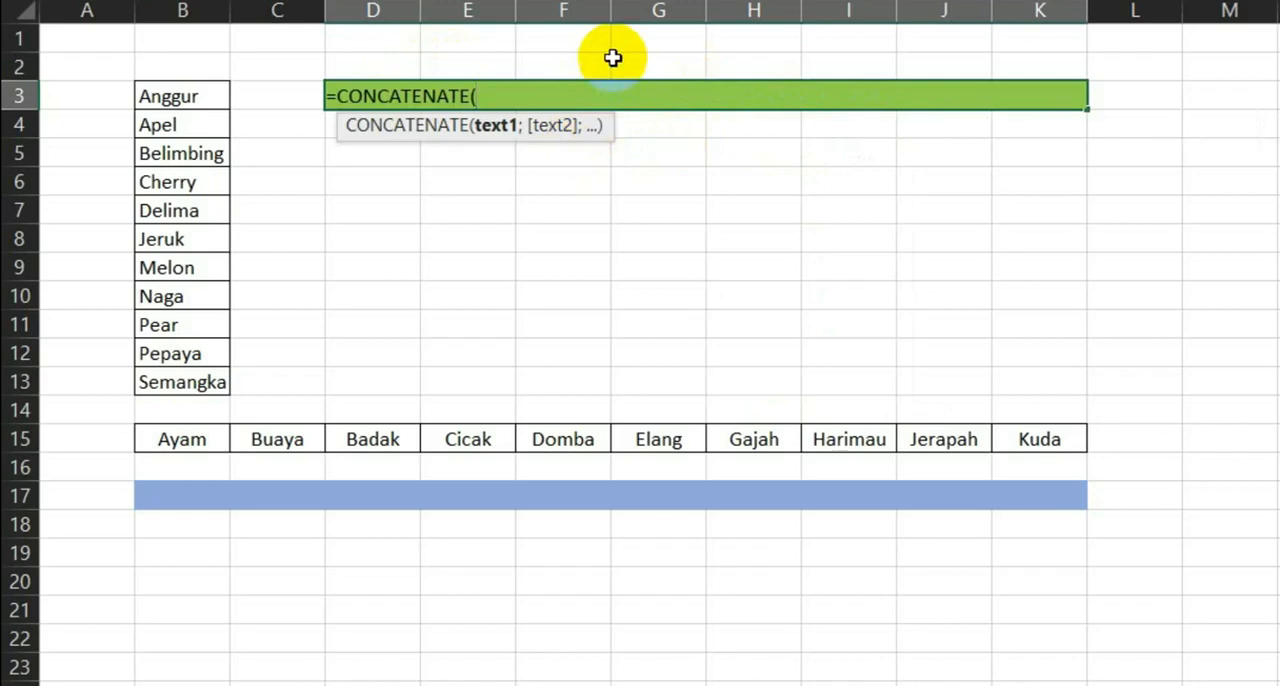
pyautogui.click(200, 95)
pyautogui.moveTo(189, 133); pyautogui.dragTo(174, 385)
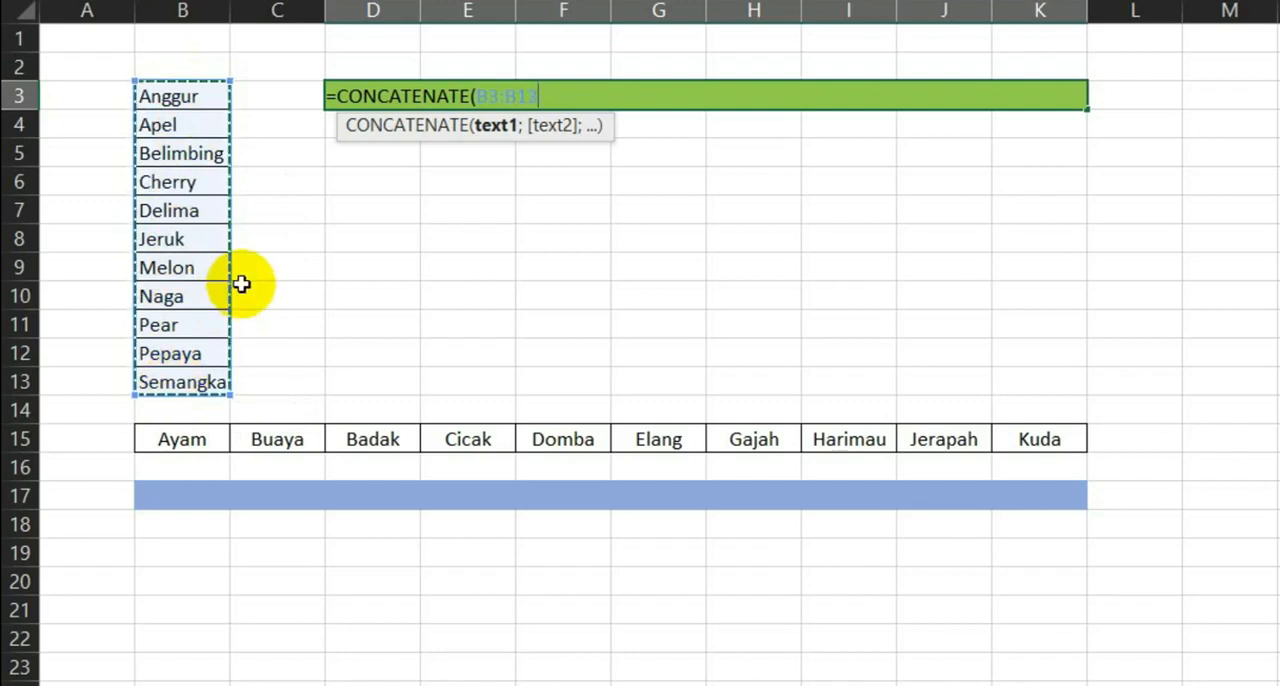
pyautogui.write(')')
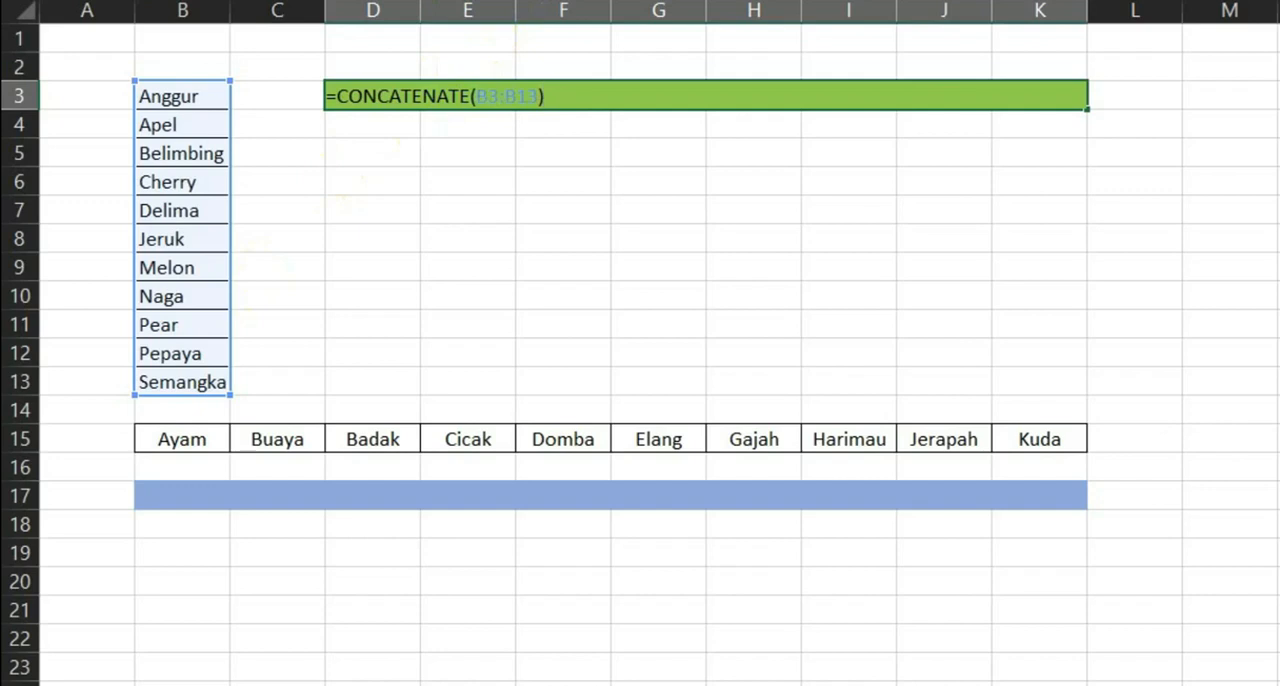
# - Convert the B3:B13 reference in D3's formula to its literal values, remove the curly braces and enter the formula
pyautogui.click(542, 2)
pyautogui.press('F9')
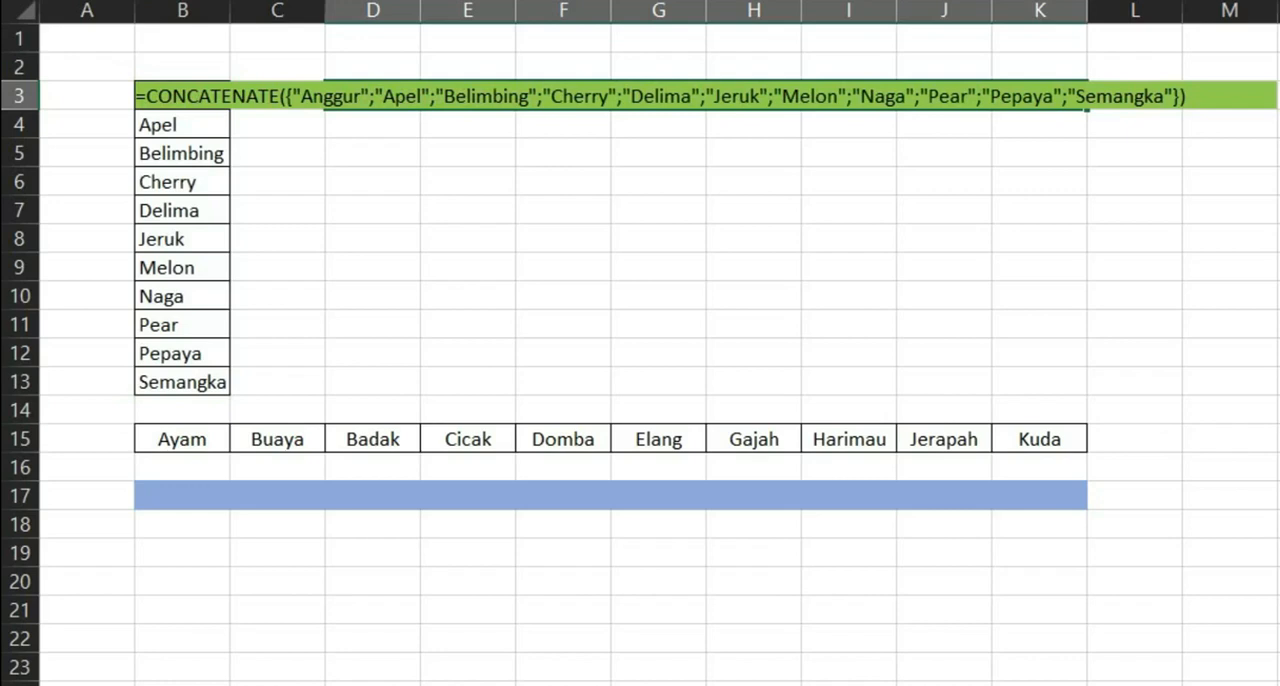
pyautogui.press('BackSpace')
pyautogui.press('BackSpace')
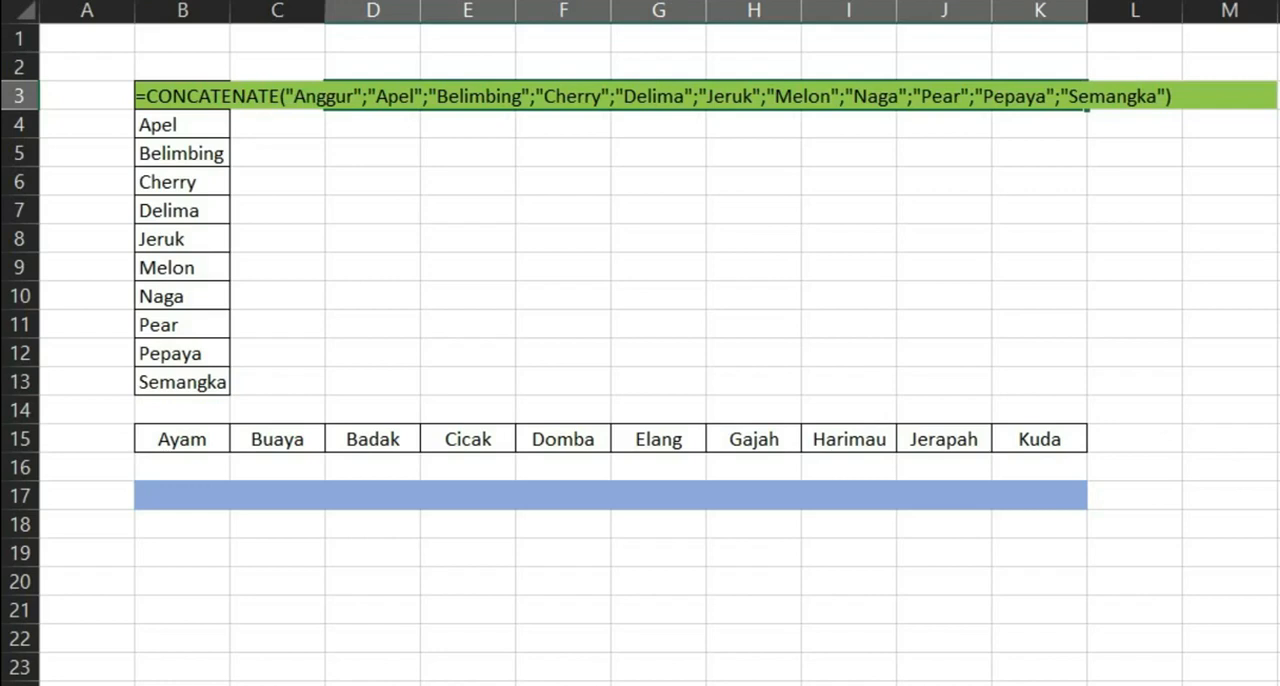
pyautogui.press('Return')
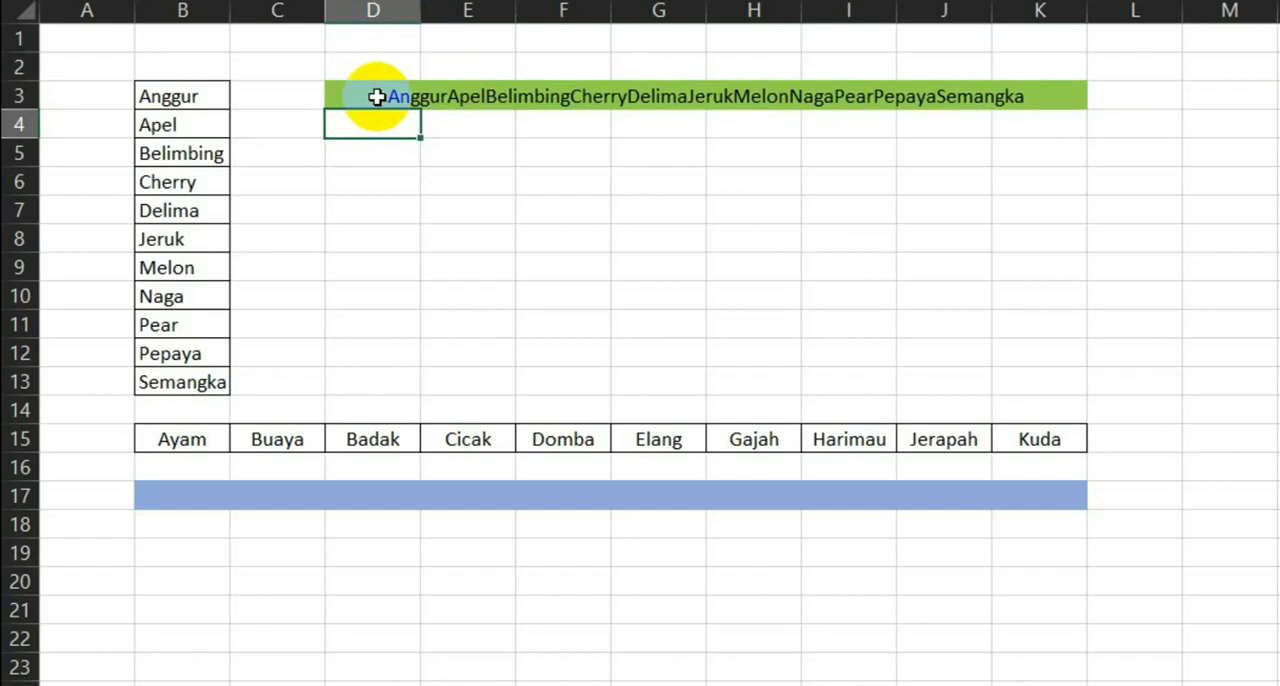
# - Merge and center D4:K4 and fill the merged cell with the same light green as D3
pyautogui.moveTo(375, 122); pyautogui.dragTo(1031, 123)
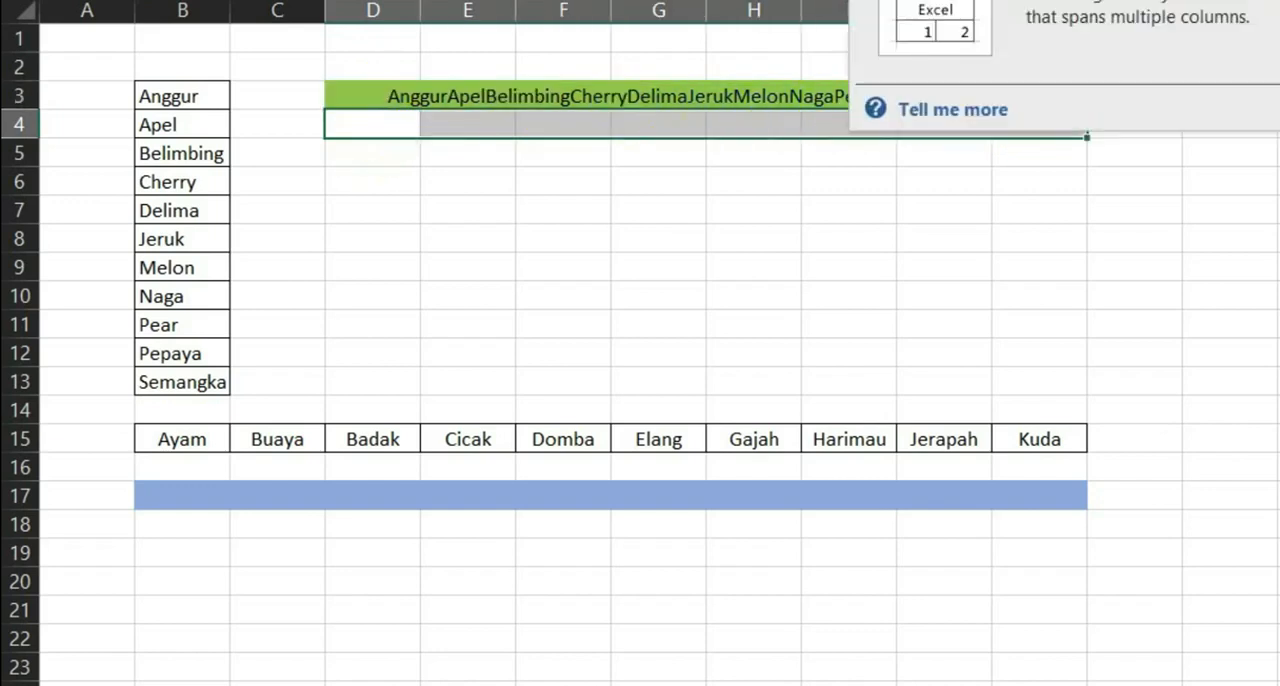
pyautogui.click(875, 0)
pyautogui.click(496, 0)
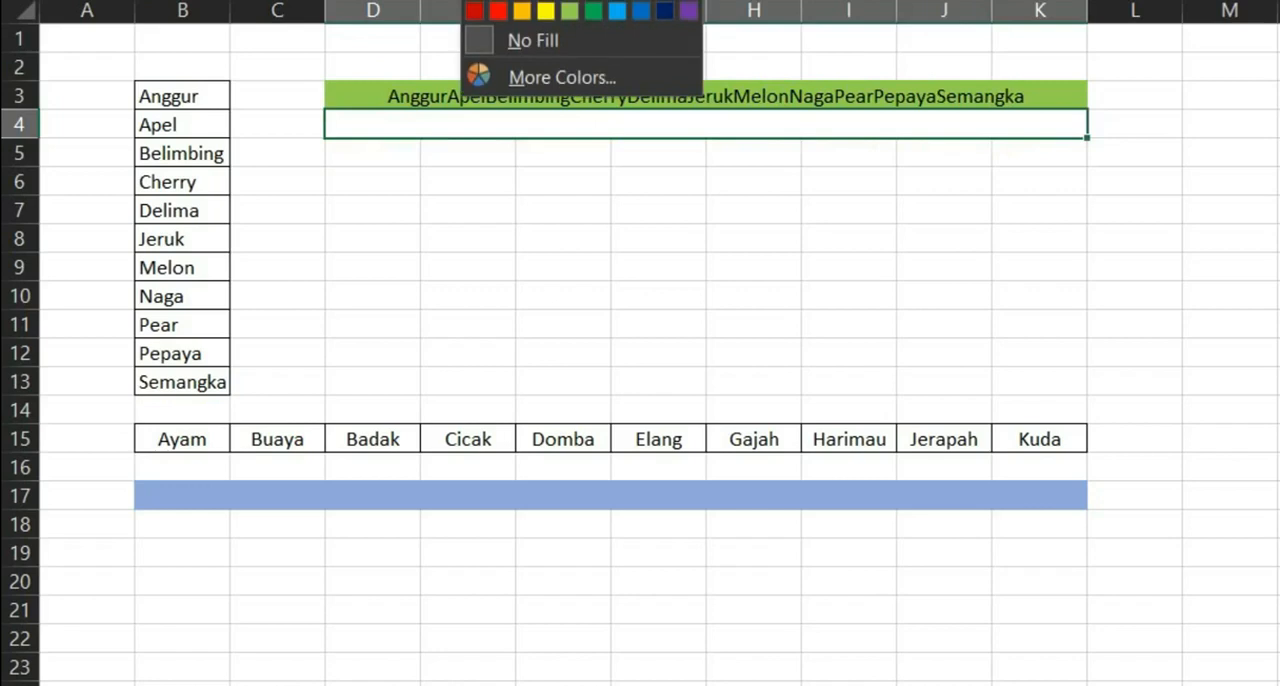
pyautogui.click(575, 14)
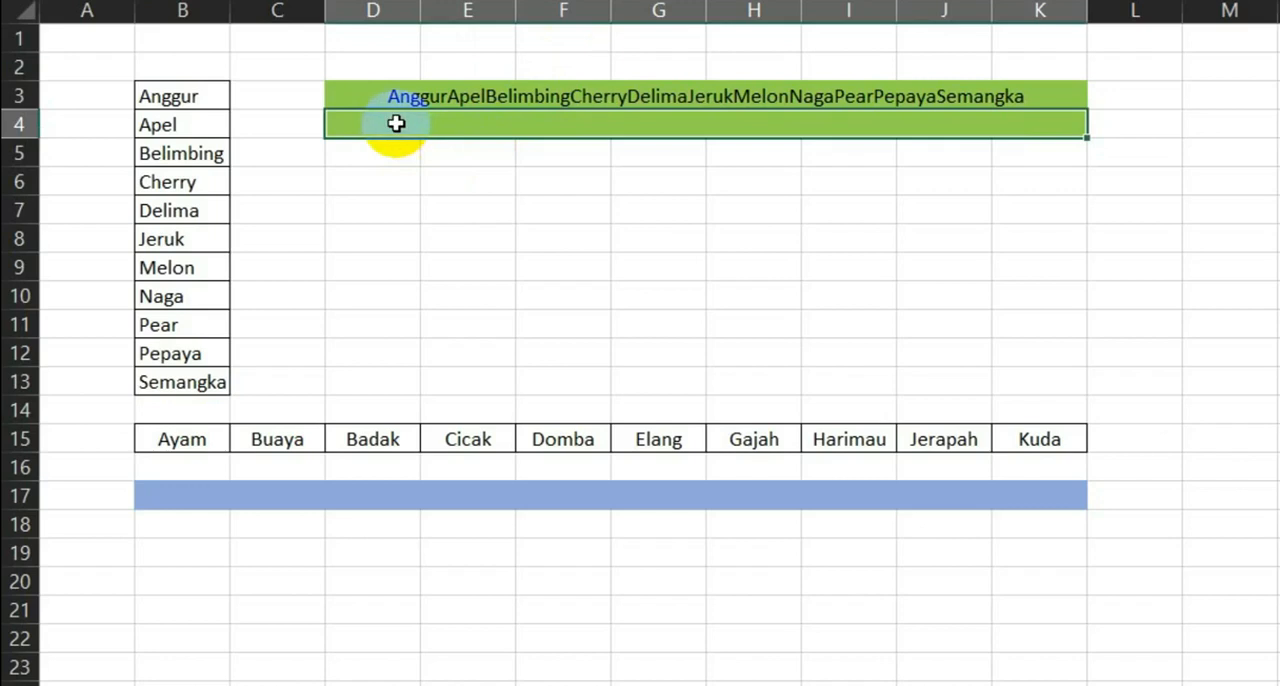
# - Write the formula =CONCATENATE(B3:B13 &", ") in the green merged cell D4, leaving it in edit mode
pyautogui.doubleClick(396, 123)
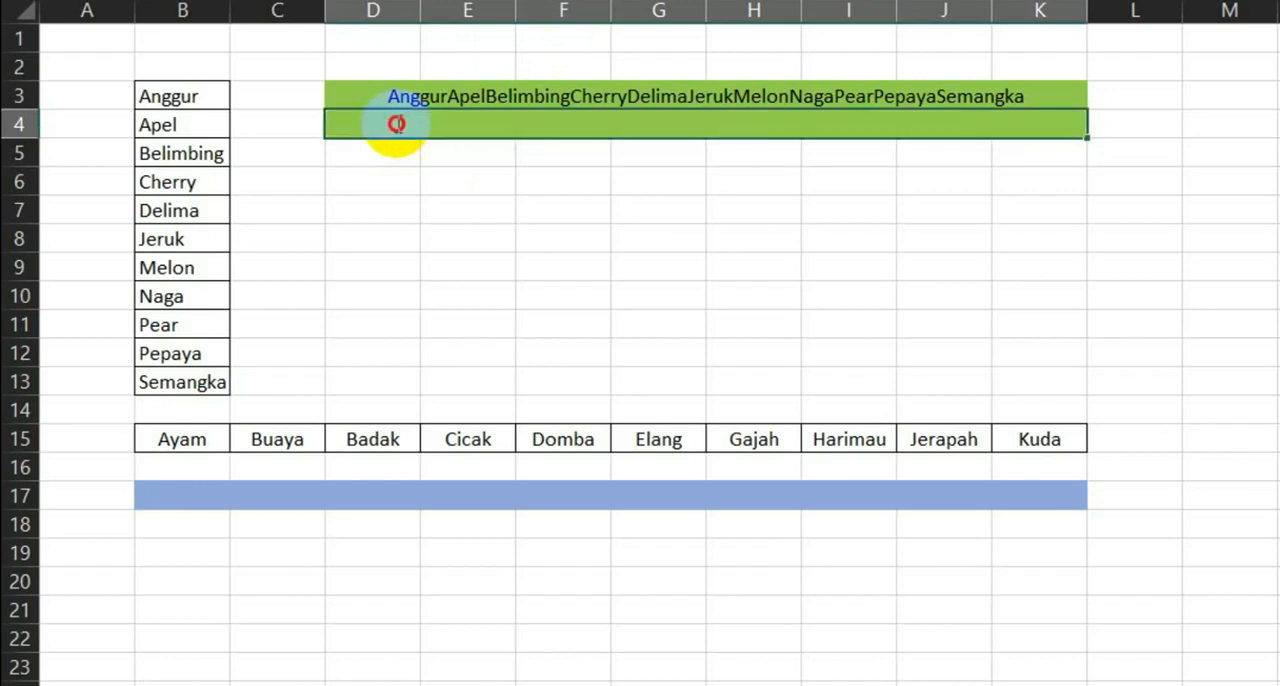
pyautogui.write('=concat')
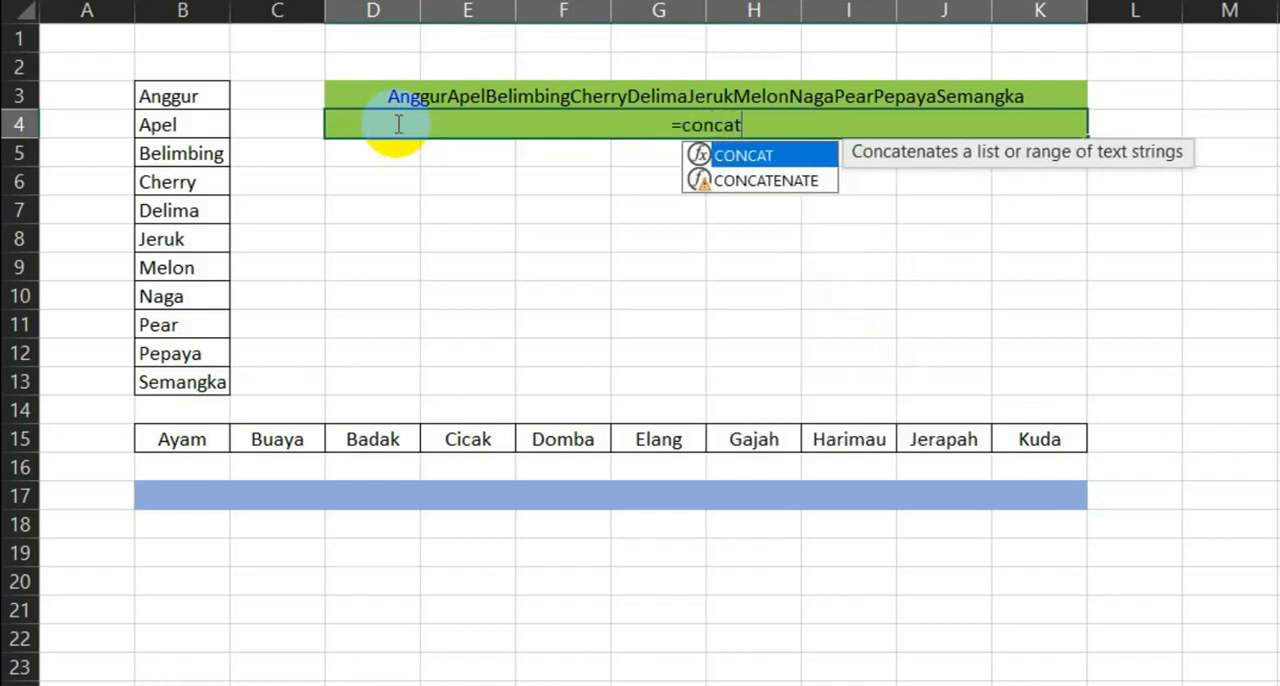
pyautogui.doubleClick(766, 182)
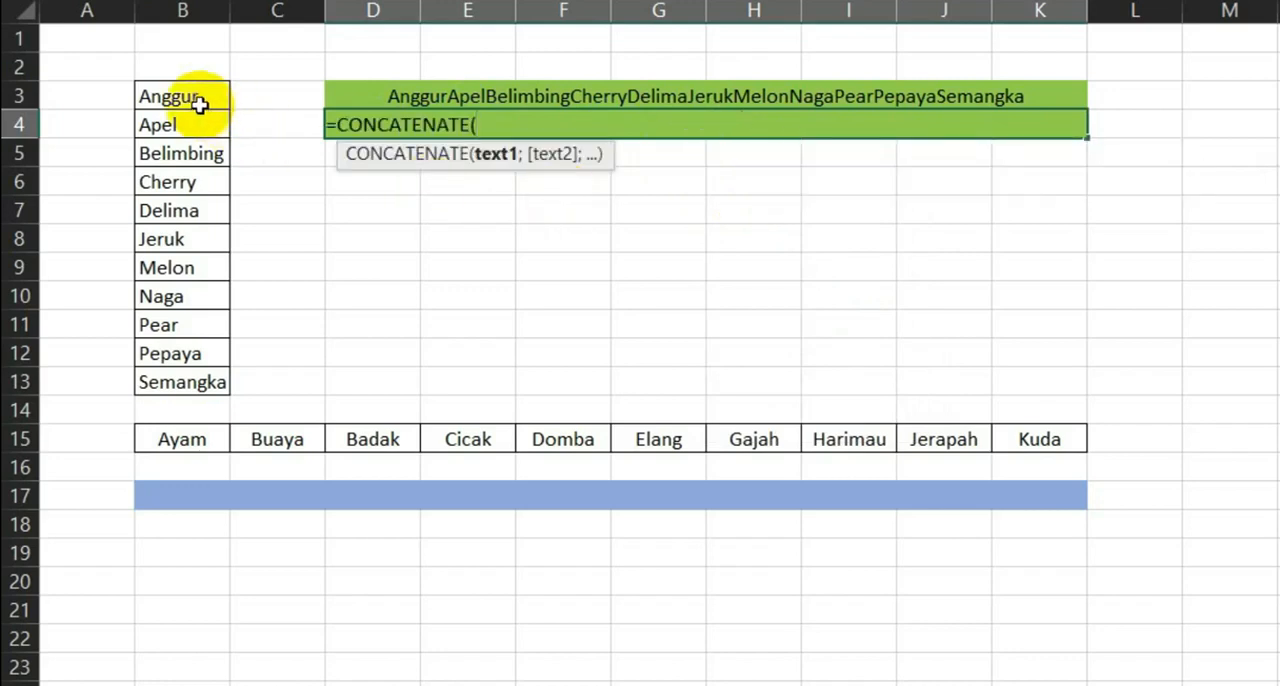
pyautogui.moveTo(192, 95); pyautogui.dragTo(174, 376)
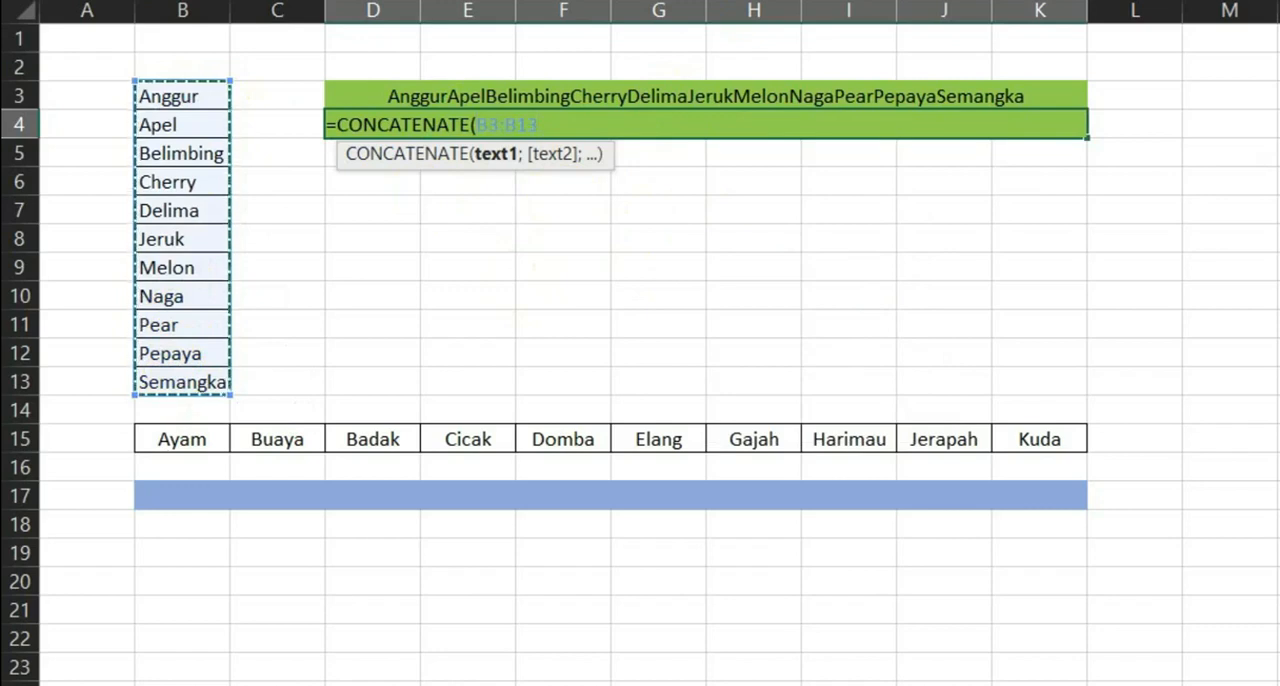
pyautogui.write('&')
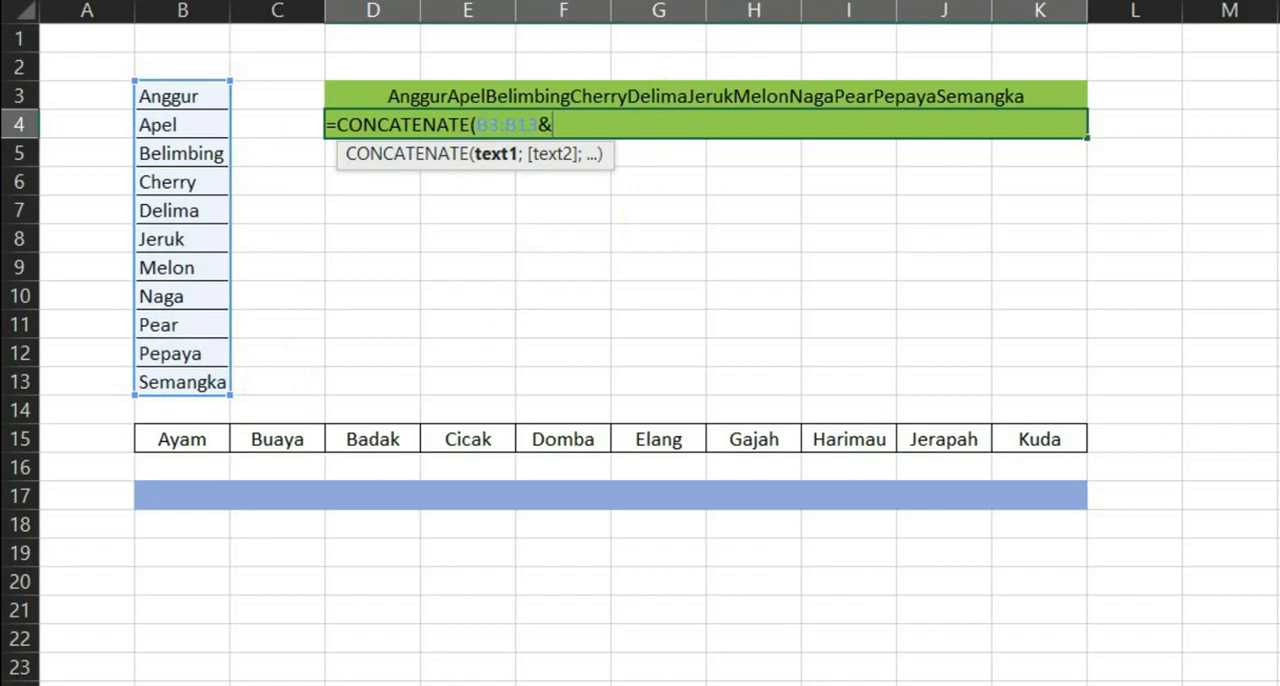
pyautogui.write('",')
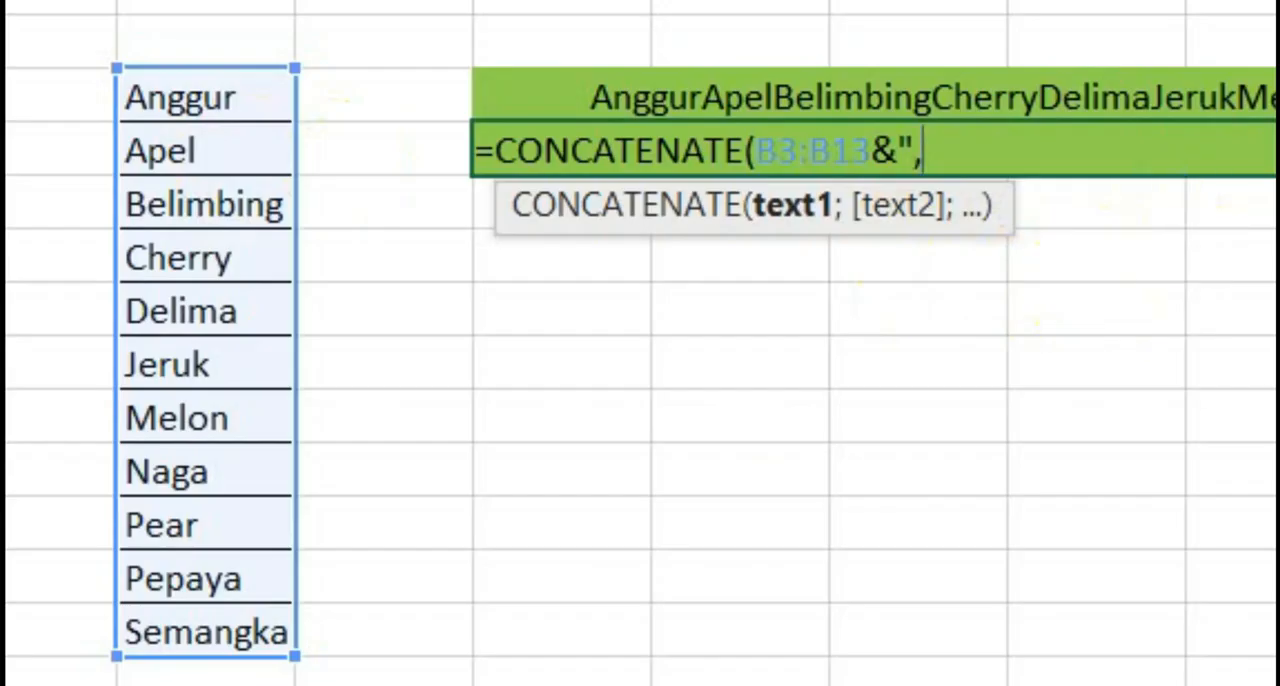
pyautogui.click(520, 2)
pyautogui.write('"')
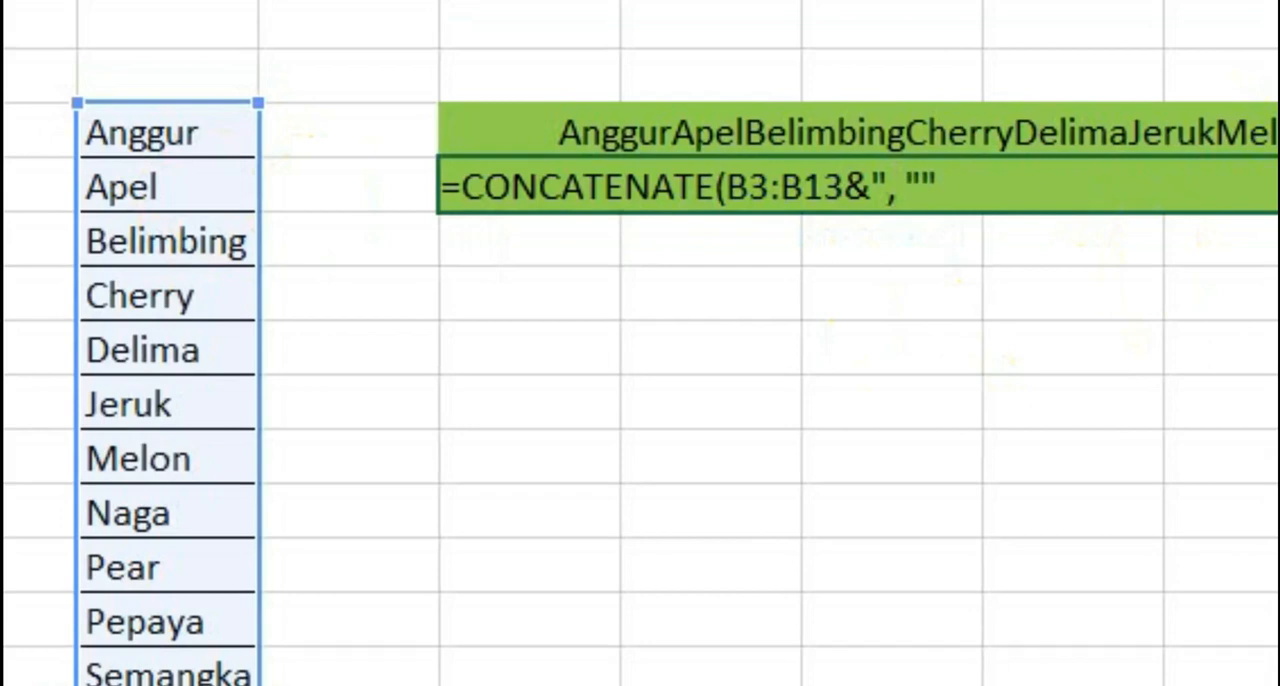
pyautogui.write(')')
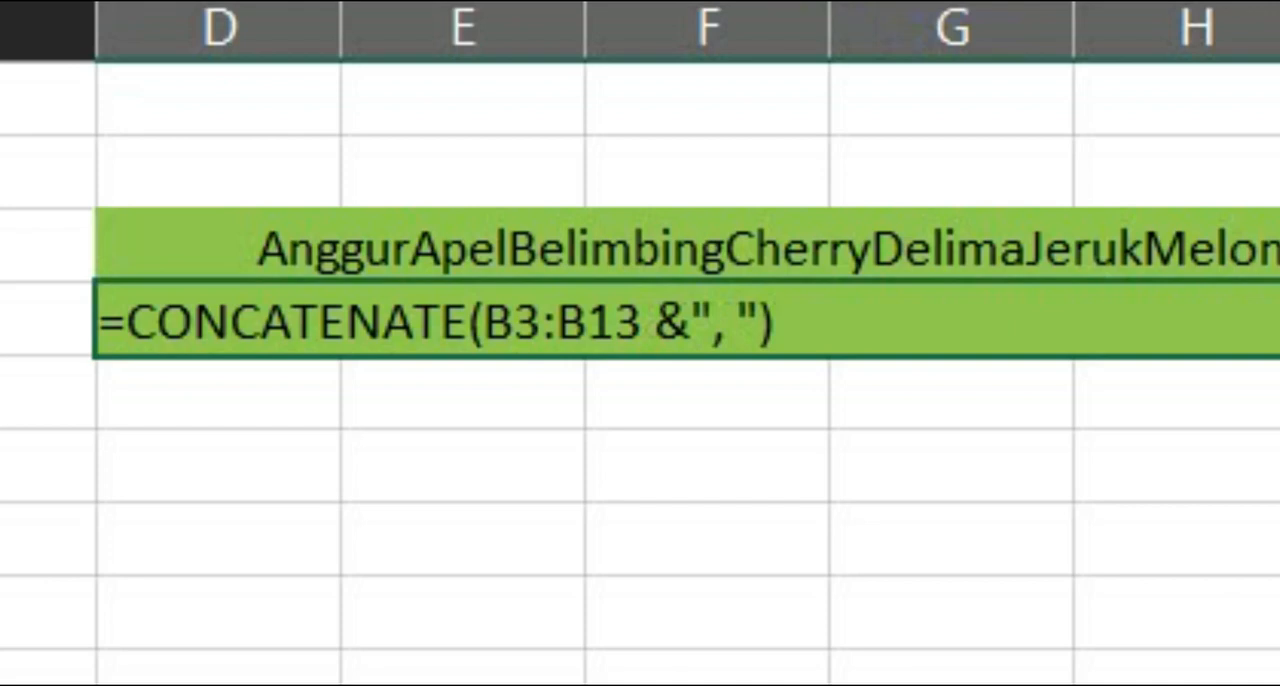
# - Convert the B3:B13 &", " part of D4's formula to its literal values, remove the curly braces and enter the formula
pyautogui.press('F9')
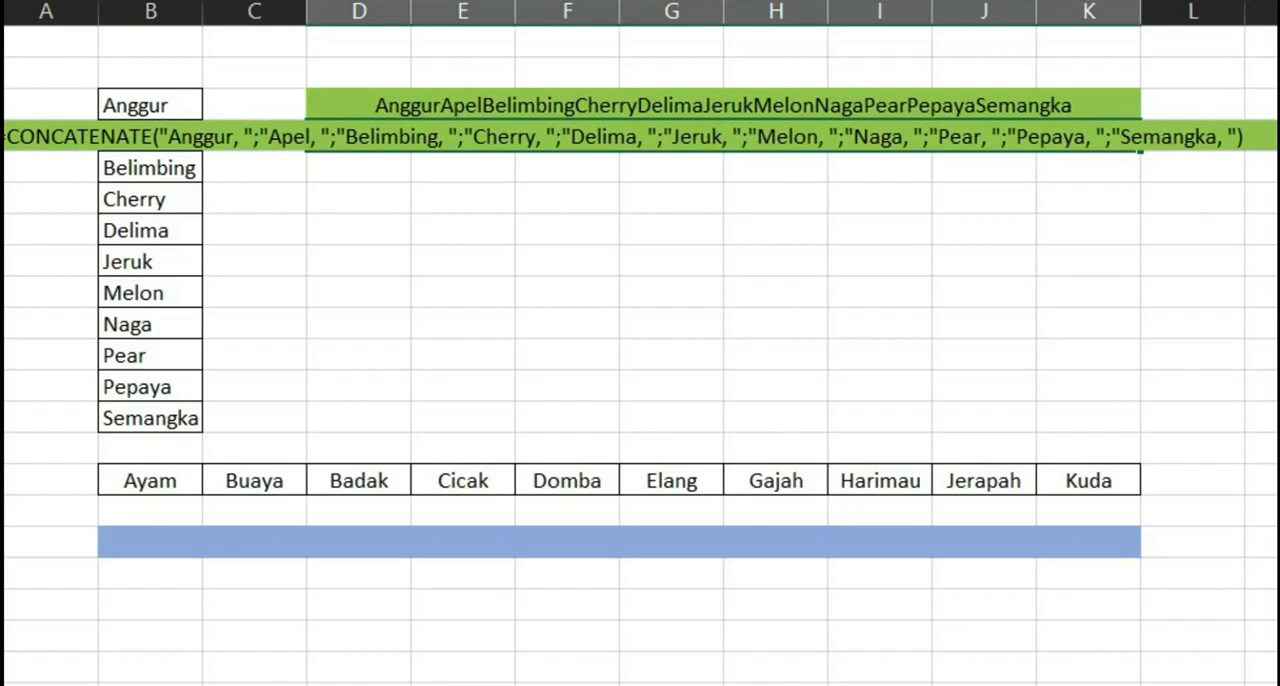
pyautogui.press('Return')
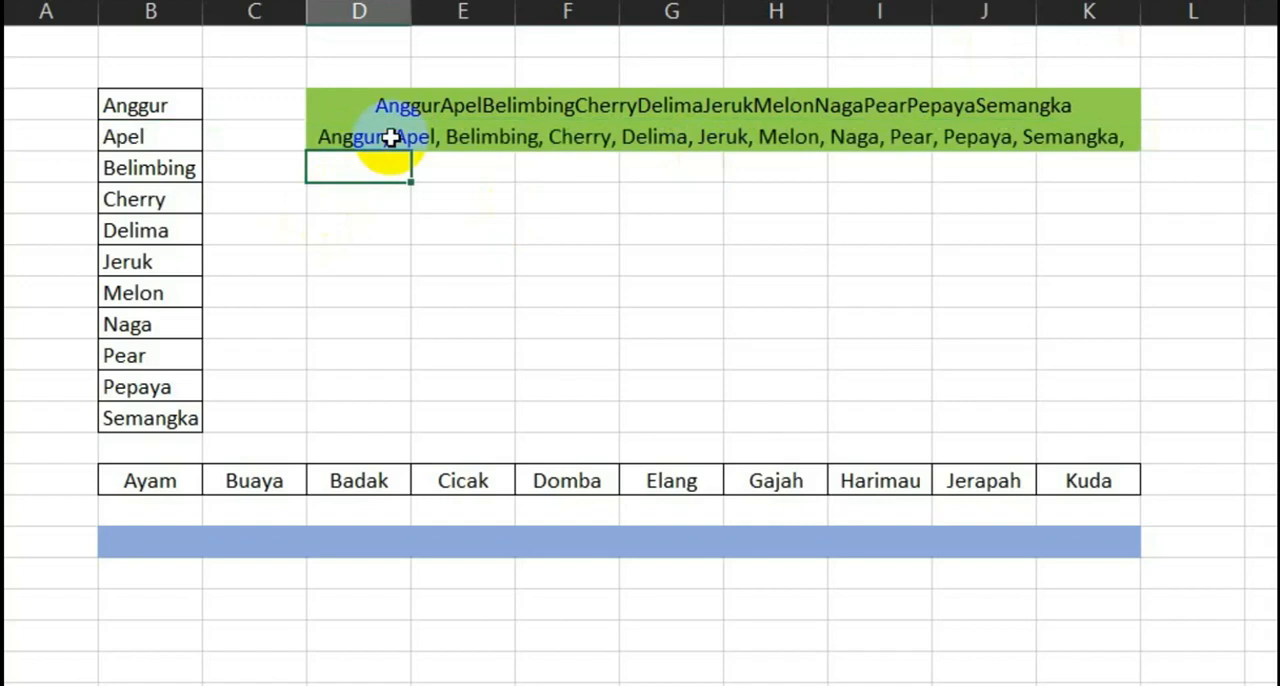
pyautogui.click(370, 109)
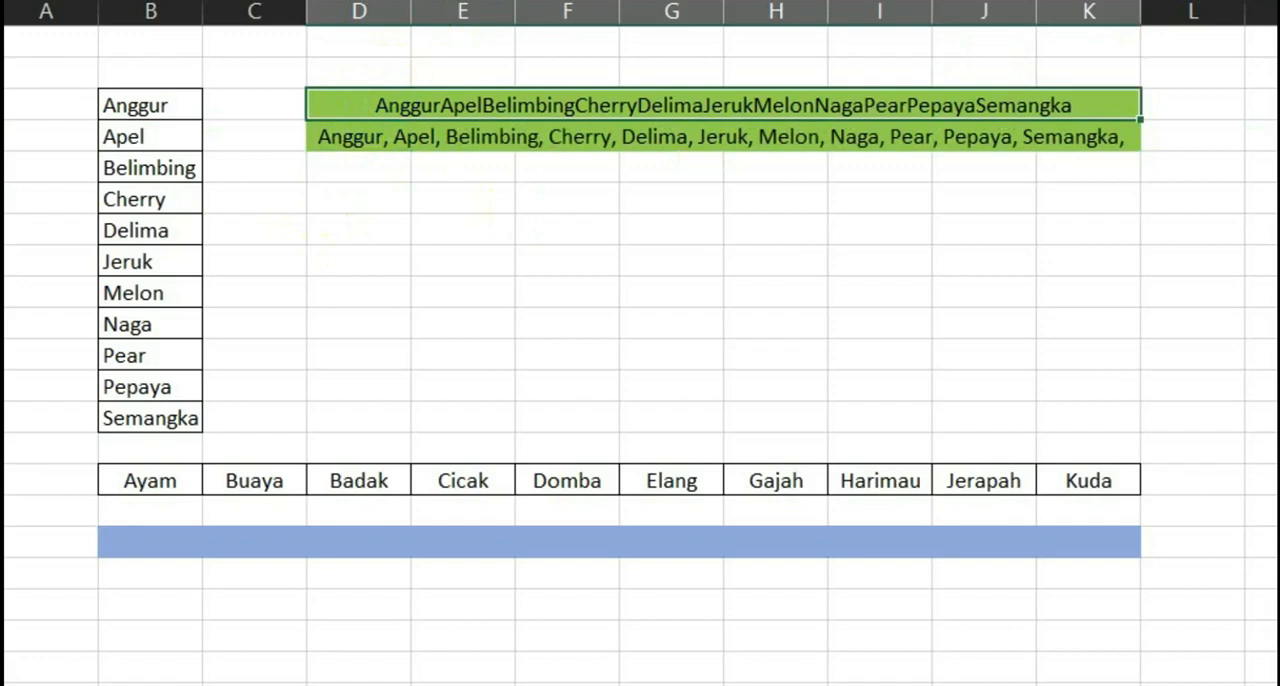
pyautogui.click(357, 130)
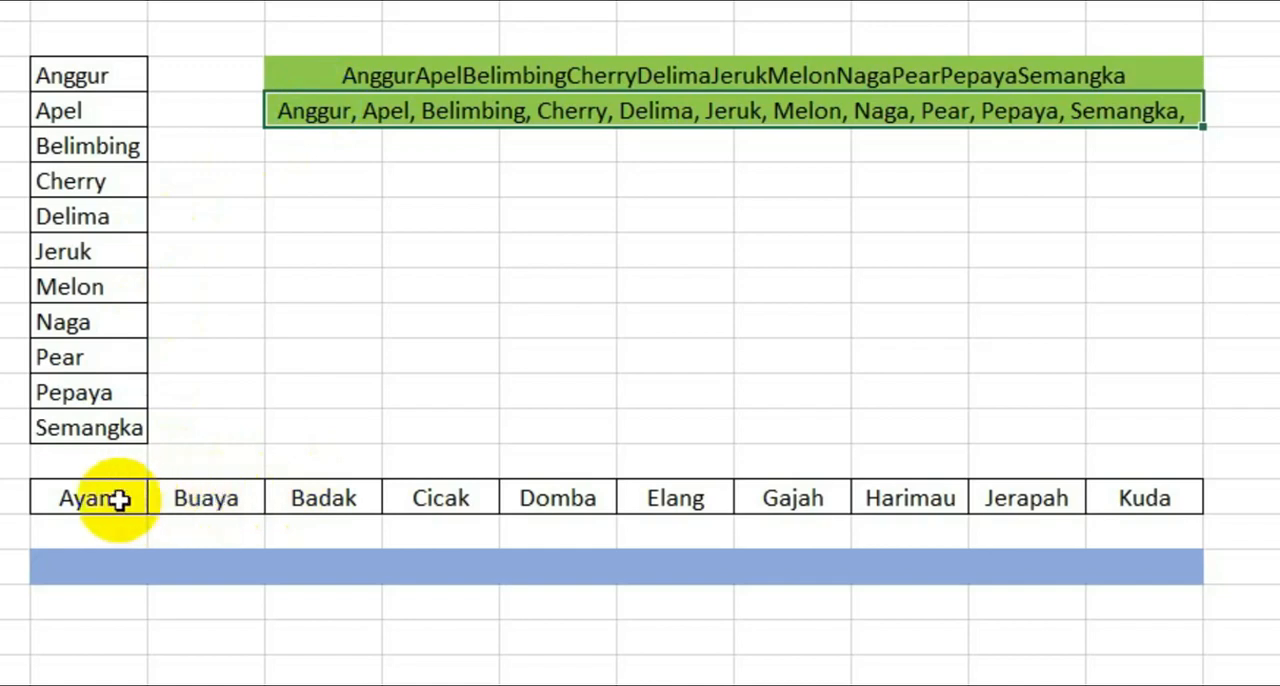
# - Write the formula =CONCATENATE(TRANSPOSE(B15:K15 &", ")) in the blue merged cell B17, leaving it in edit mode
pyautogui.moveTo(116, 498); pyautogui.dragTo(1136, 498)
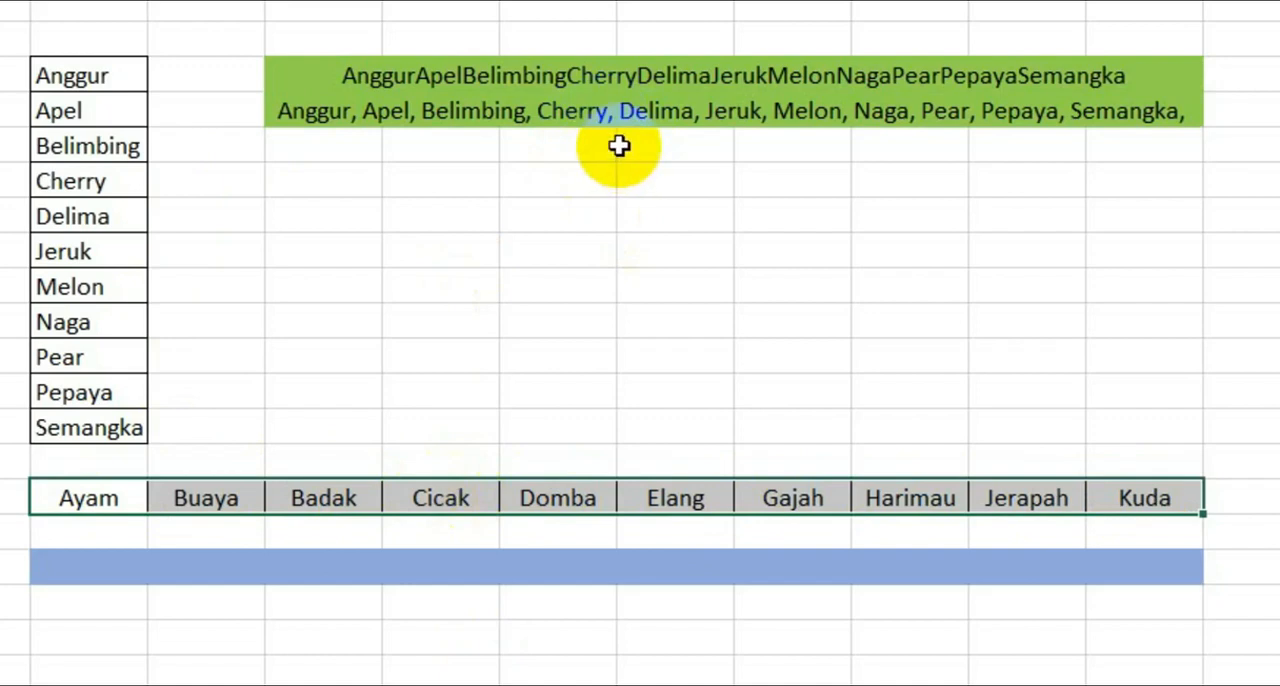
pyautogui.click(124, 567)
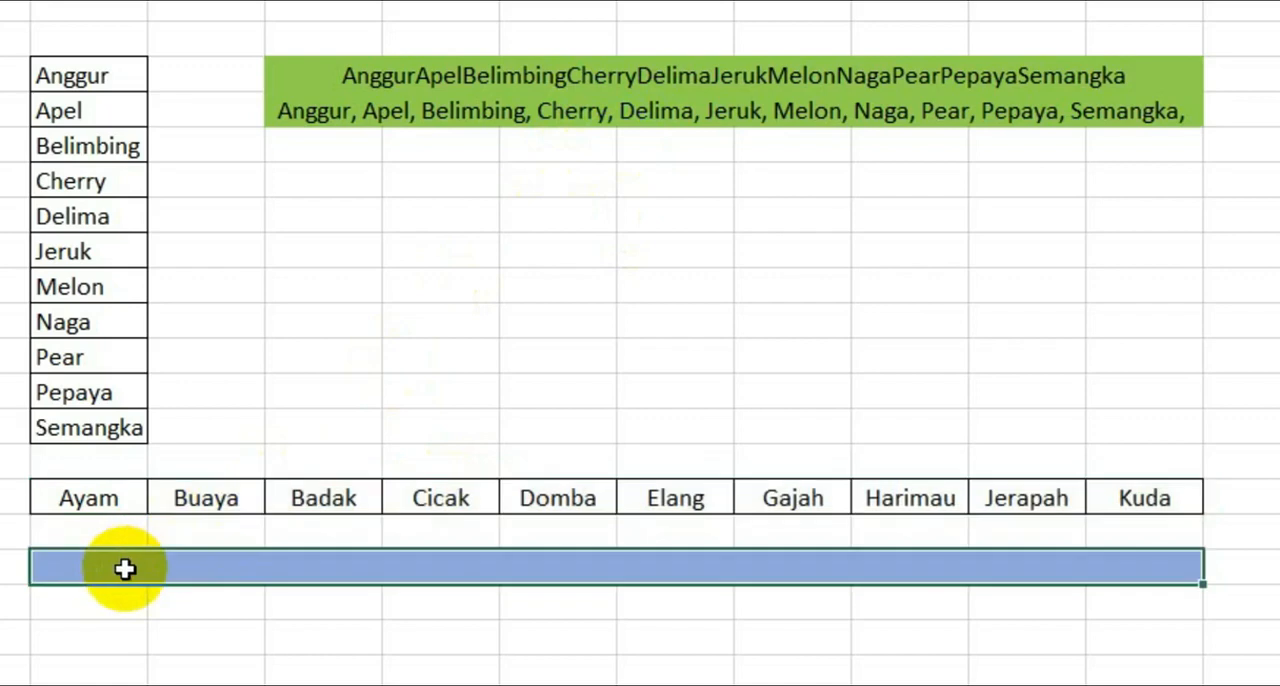
pyautogui.doubleClick(124, 568)
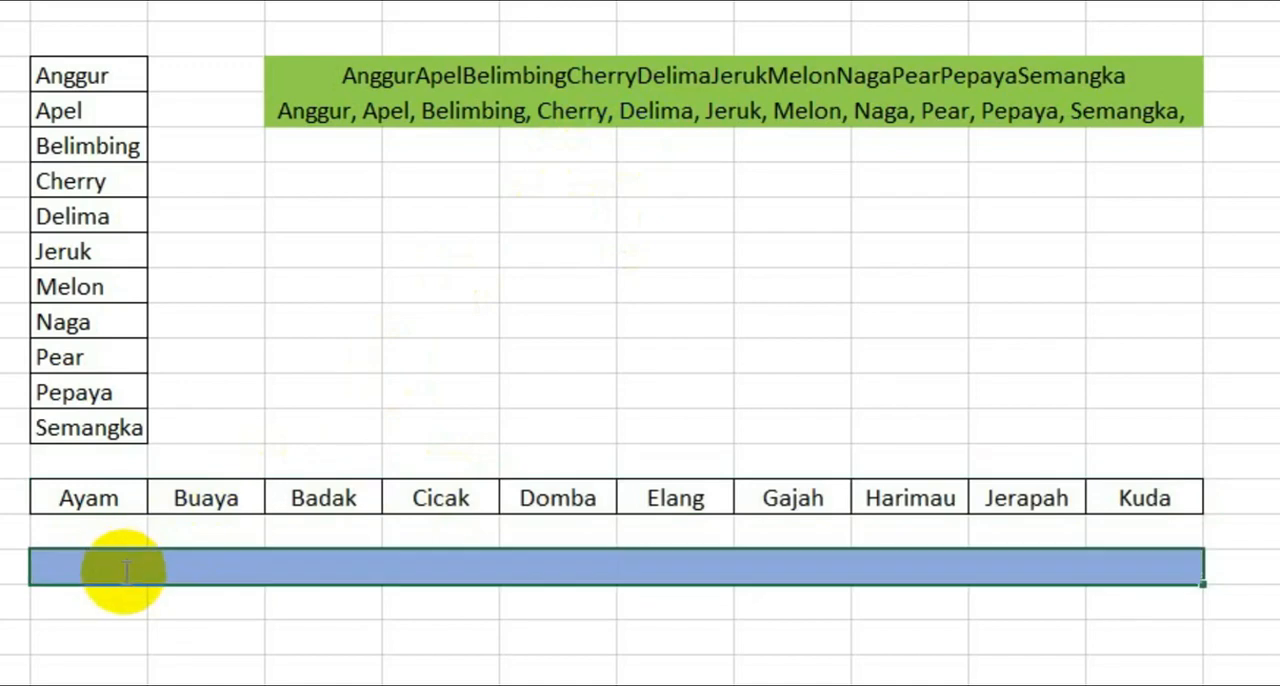
pyautogui.write('=con')
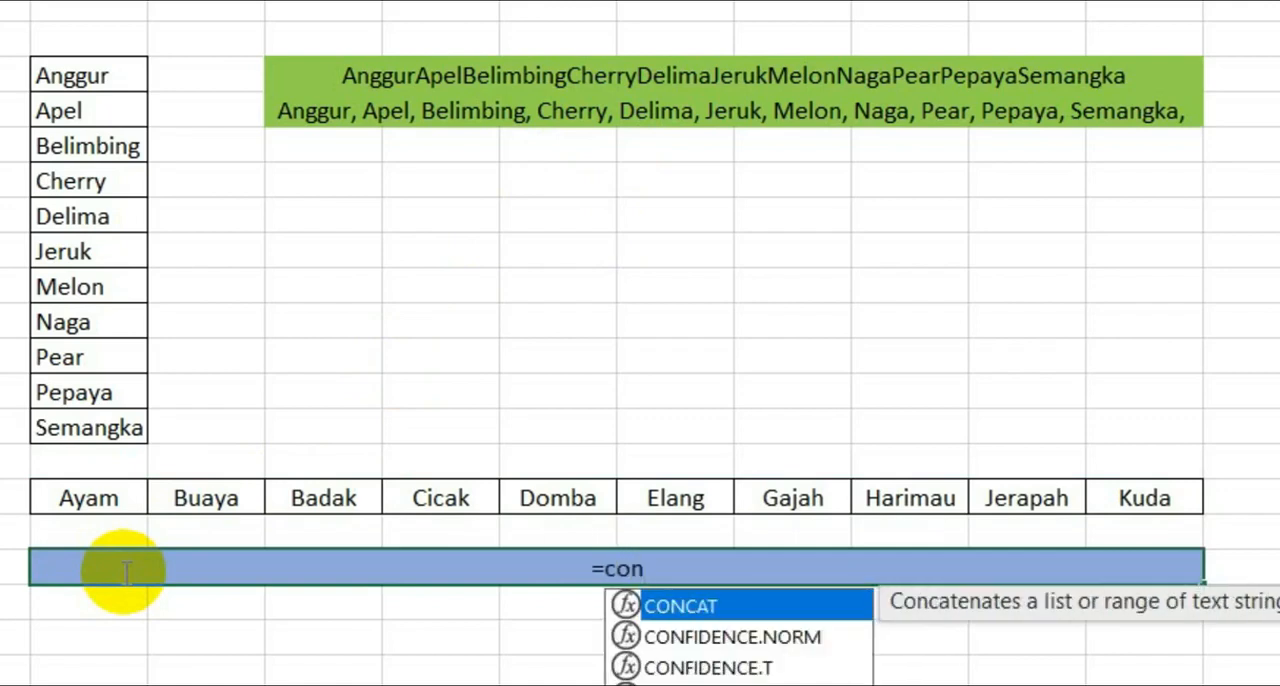
pyautogui.doubleClick(734, 629)
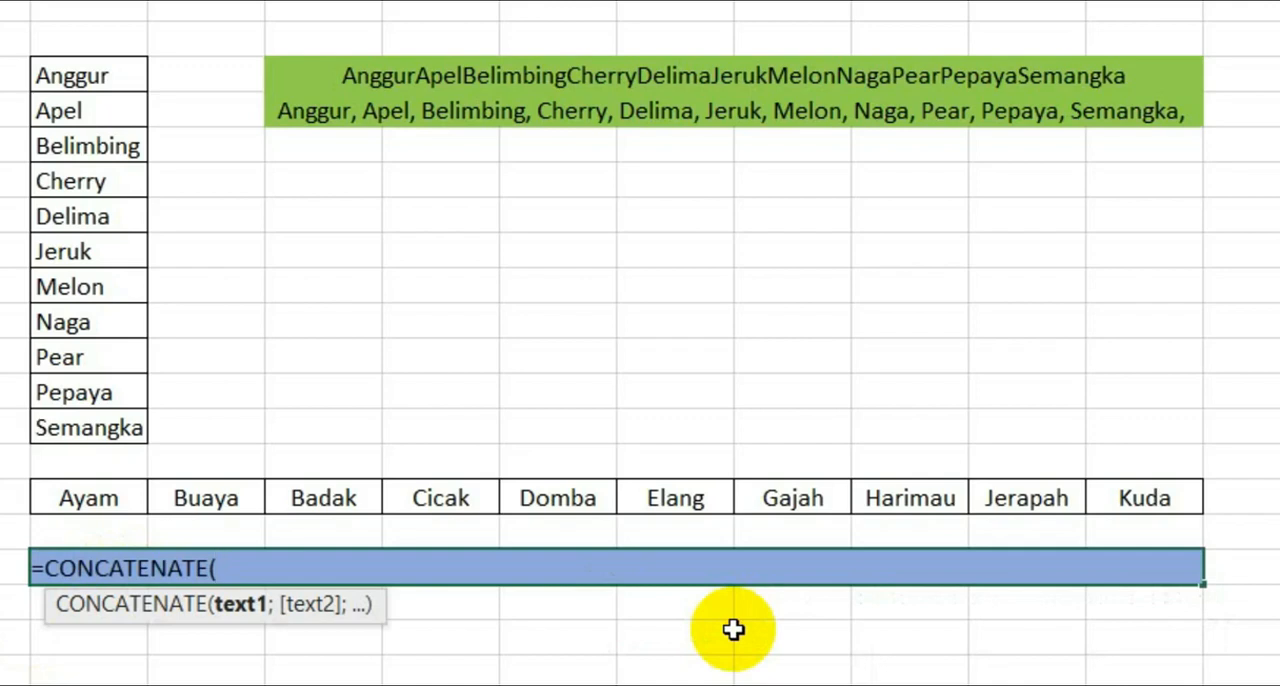
pyautogui.write('tra')
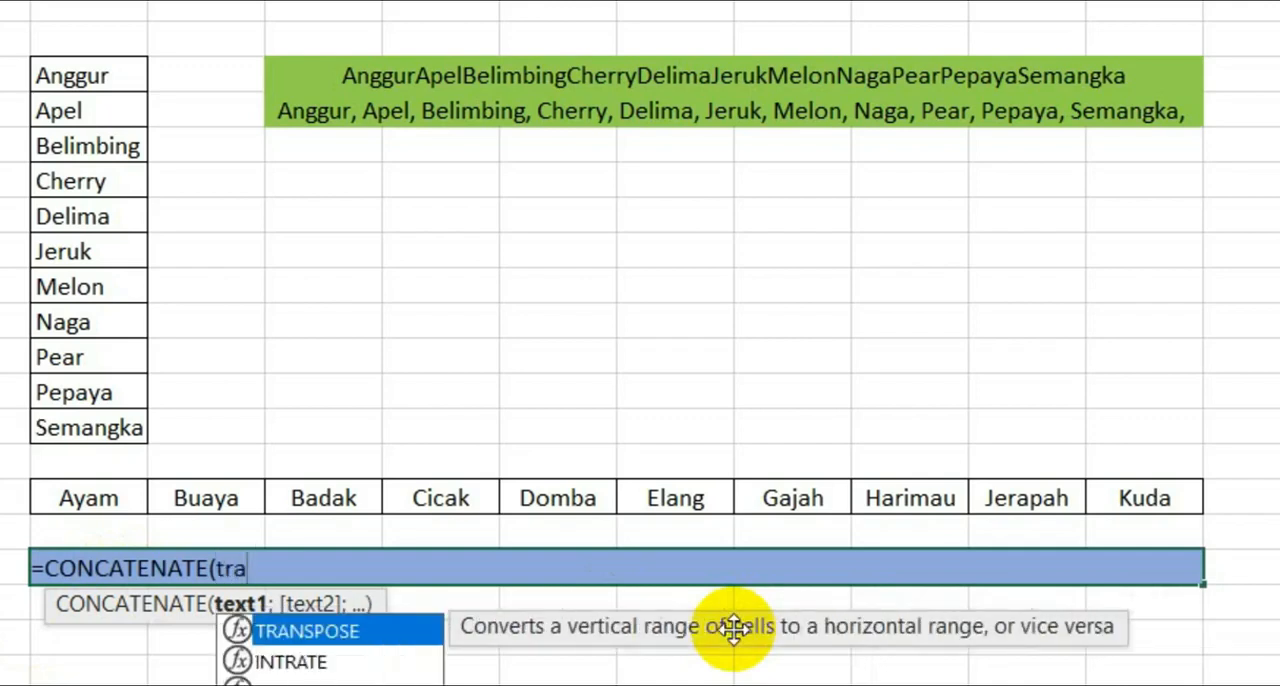
pyautogui.press('Tab')
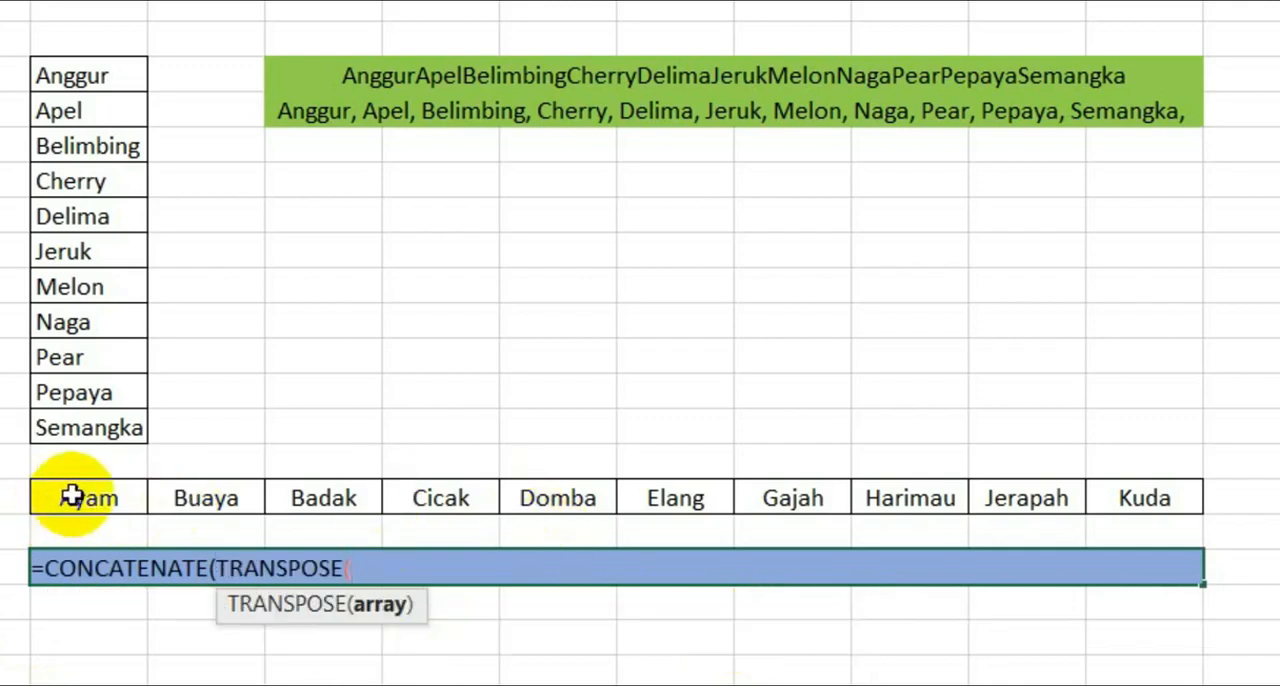
pyautogui.click(73, 497)
pyautogui.moveTo(73, 497); pyautogui.dragTo(1147, 497)
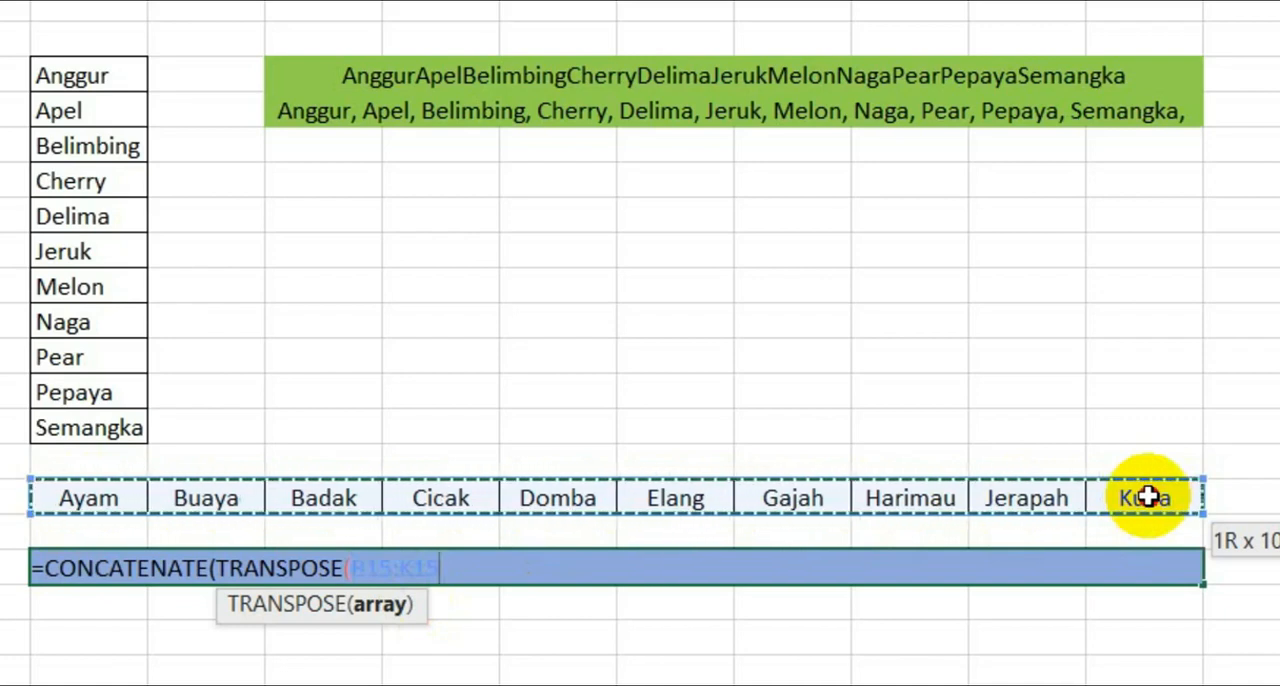
pyautogui.moveTo(1147, 497); pyautogui.dragTo(1147, 497)
pyautogui.write('&')
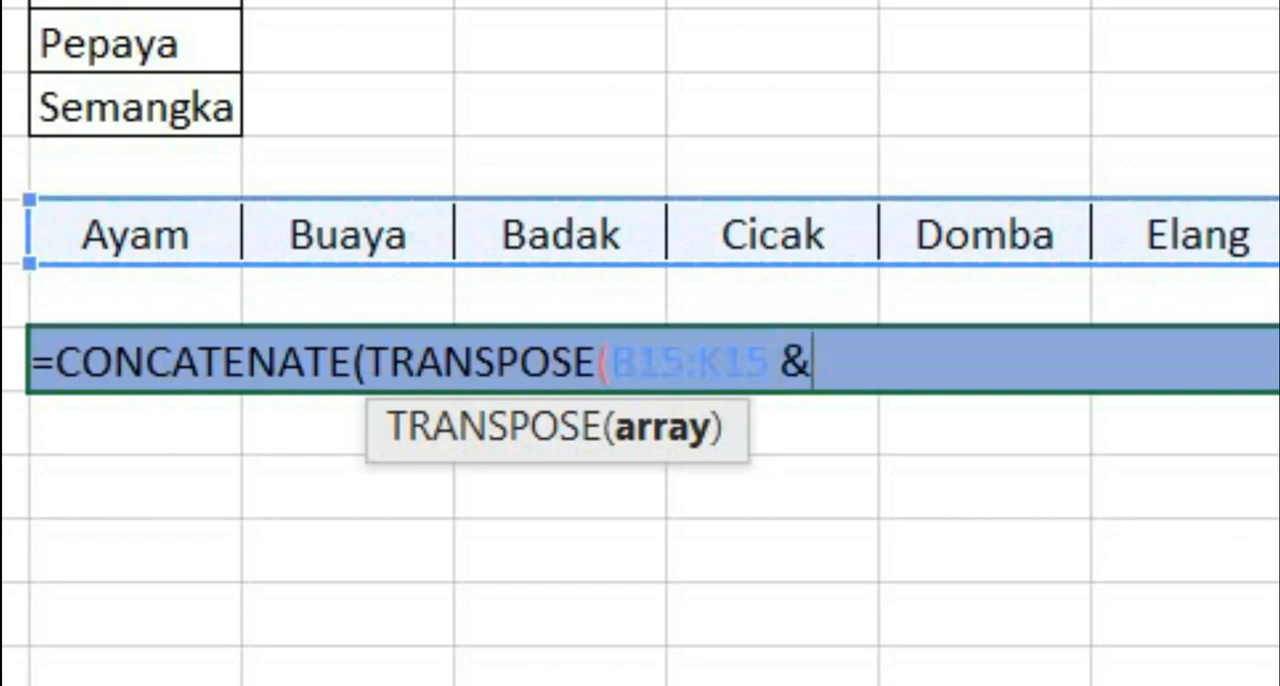
pyautogui.write('", ")')
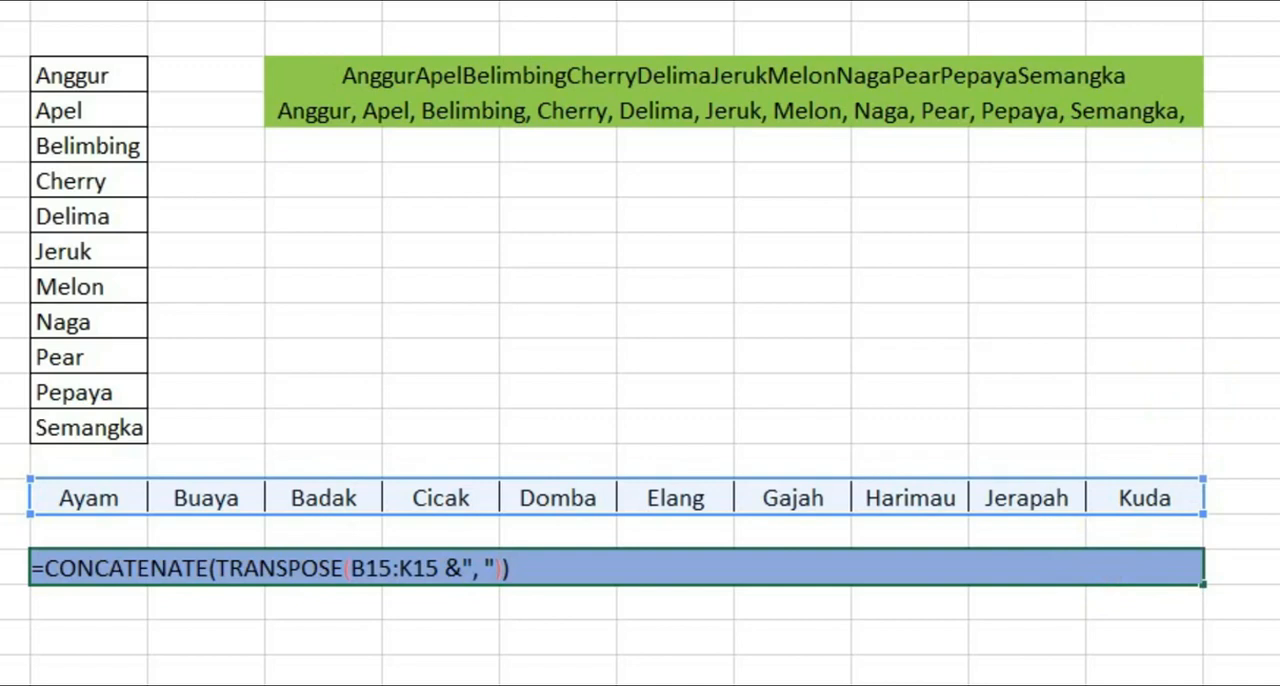
# - Convert the TRANSPOSE part of B17's formula to its literal values, remove the curly braces and enter the formula
pyautogui.press('F9')
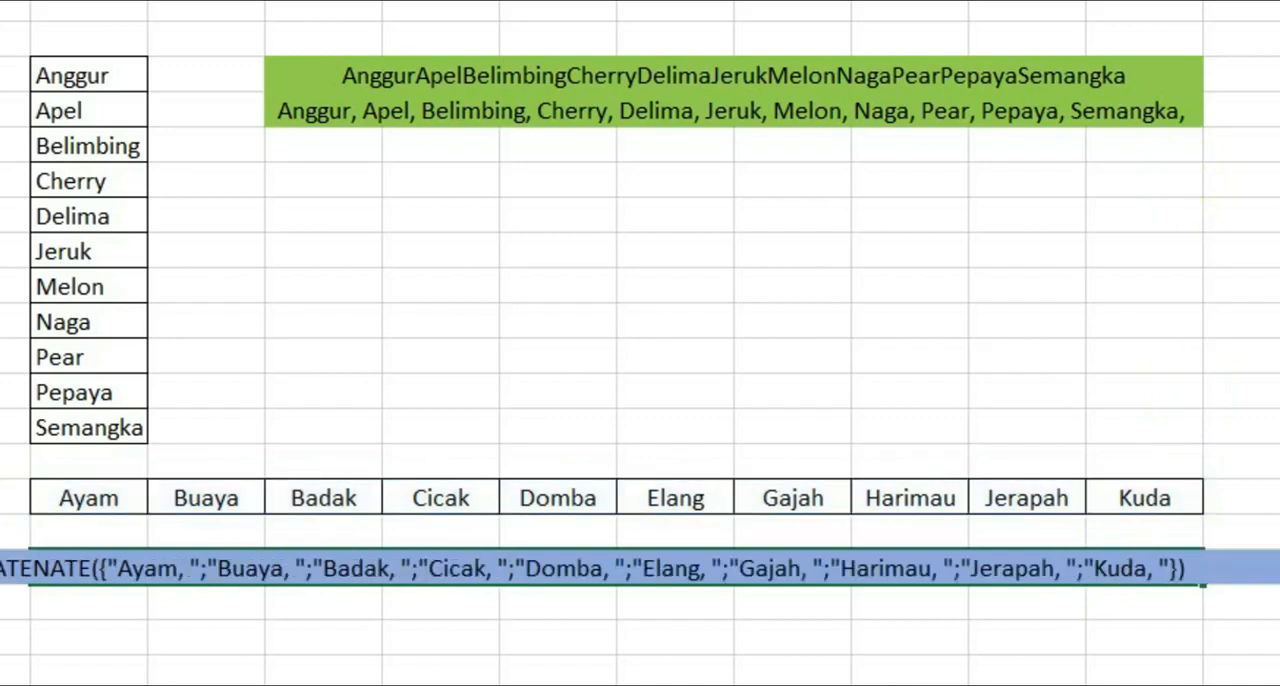
pyautogui.press('BackSpace')
pyautogui.press('BackSpace')
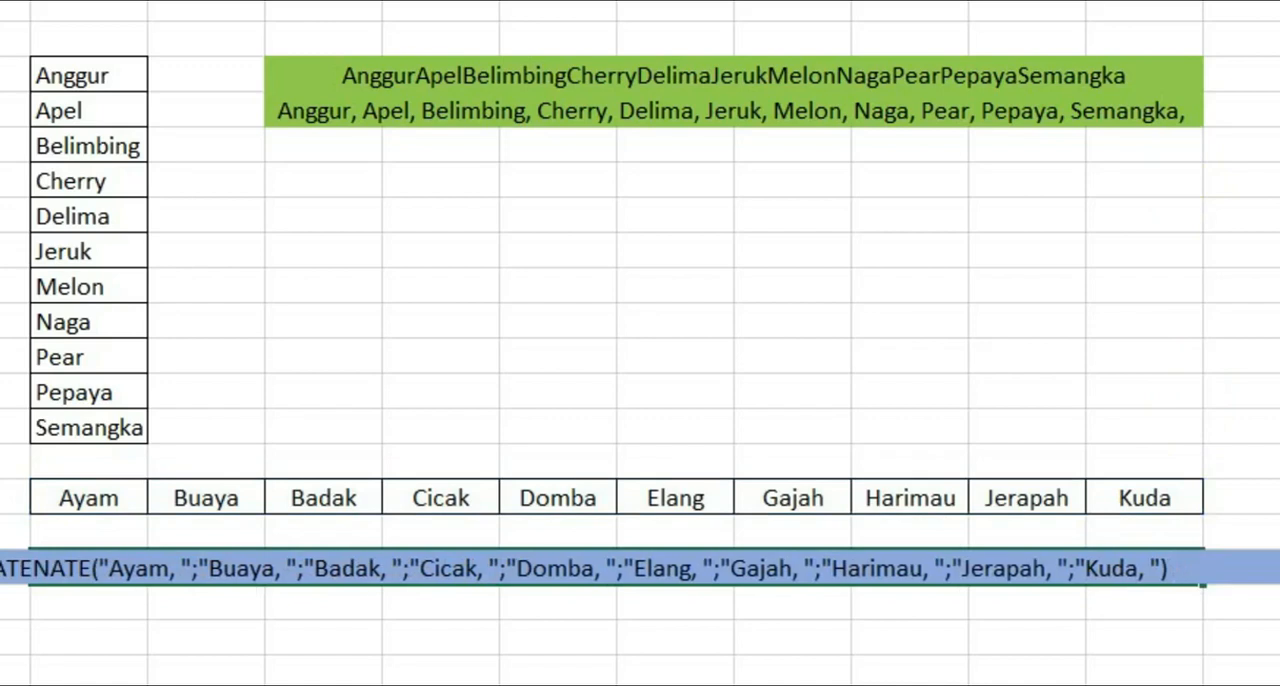
pyautogui.press('Return')
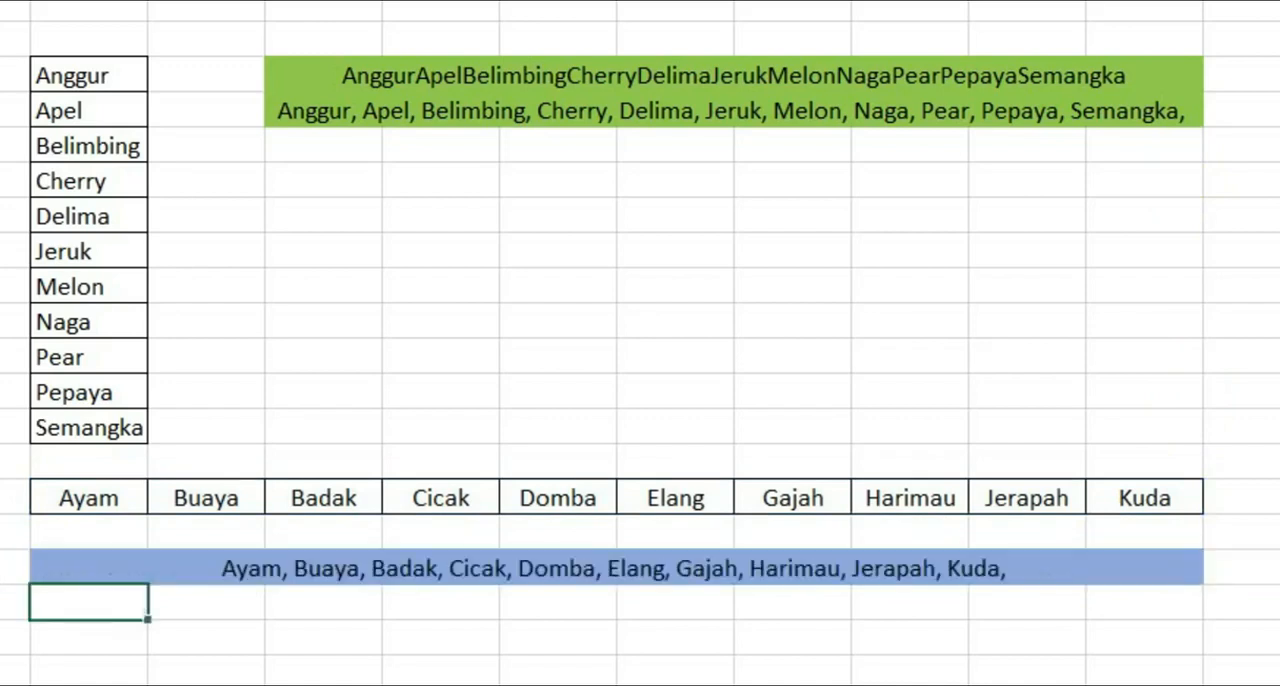
pyautogui.click(320, 565)
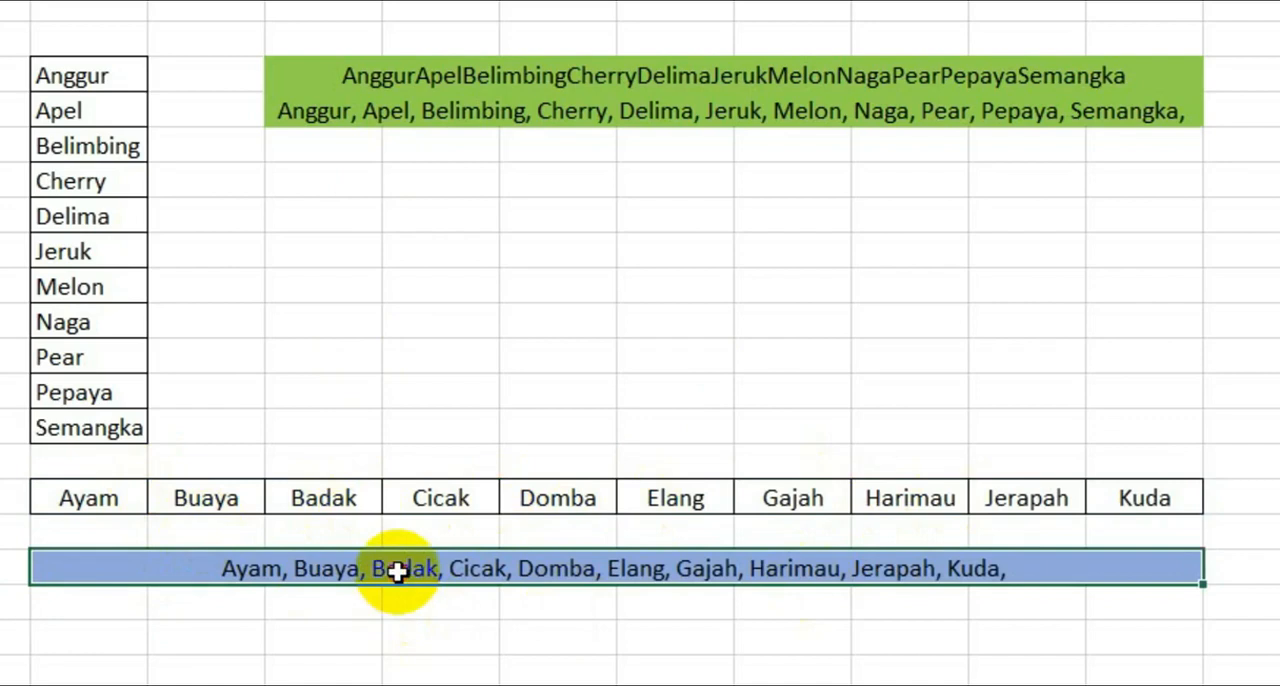
pyautogui.click(444, 107)
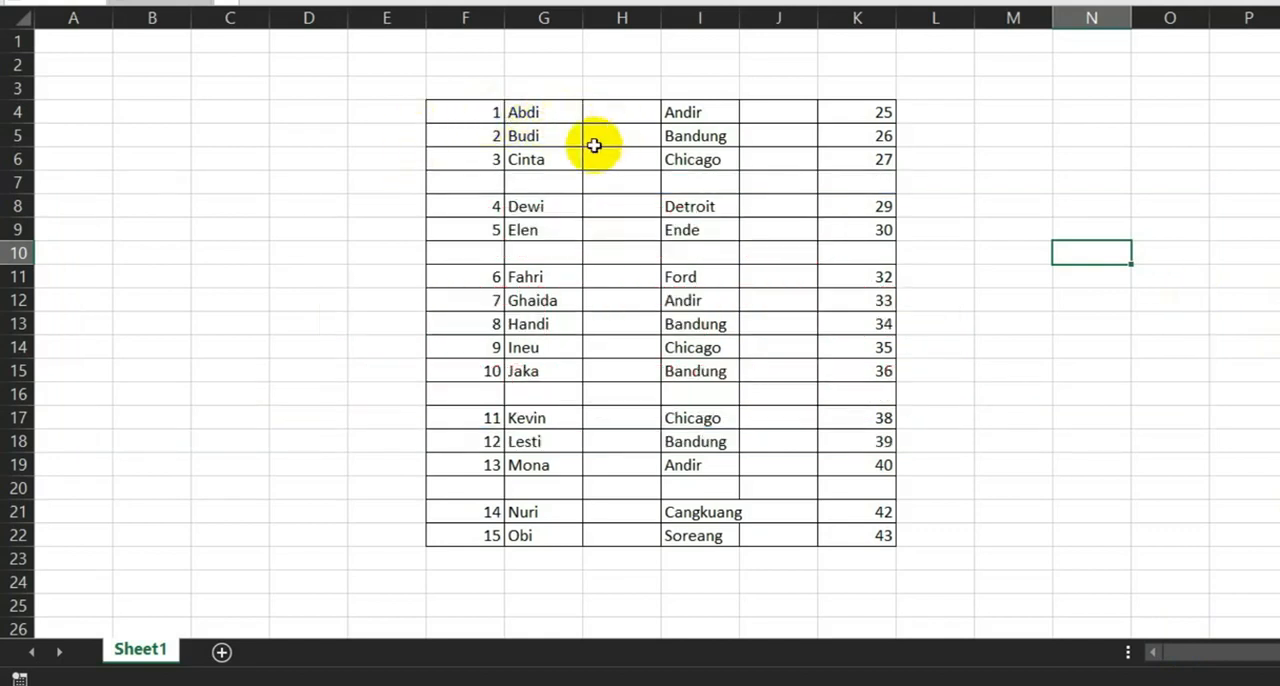
# - Select all blank cells within the table F4:K22 using Go To Special with the Blanks option
pyautogui.click(560, 184)
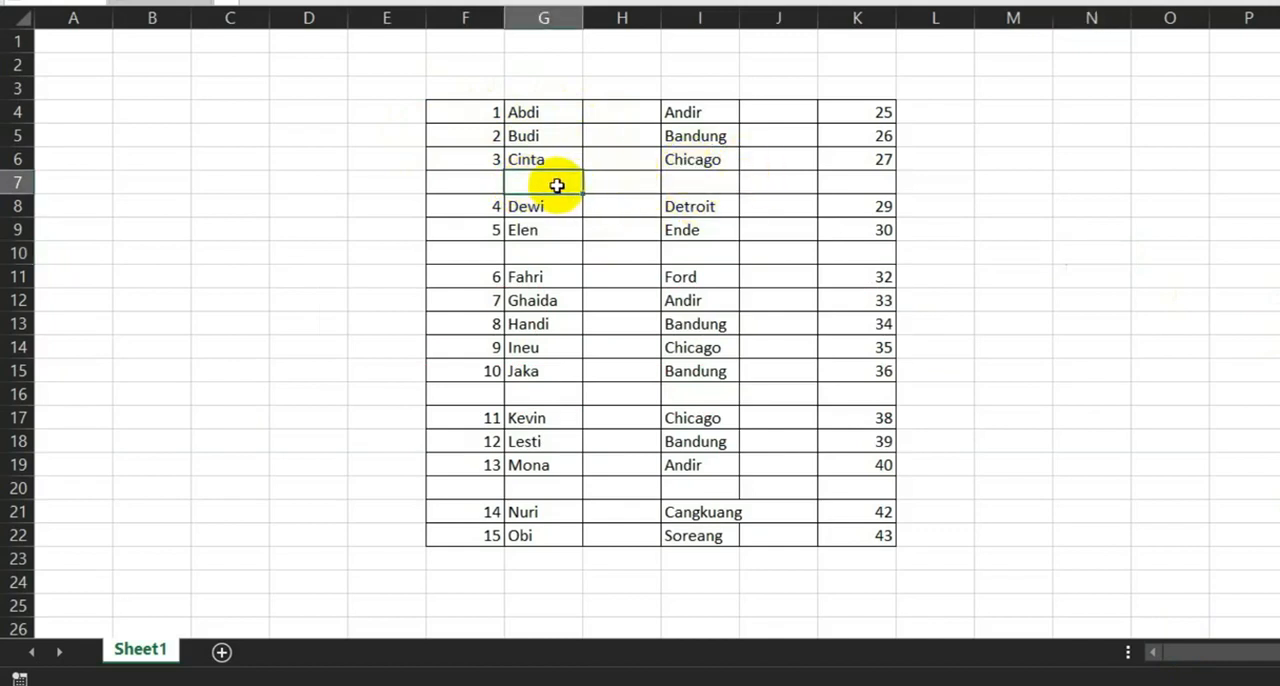
pyautogui.click(626, 114)
pyautogui.click(543, 185)
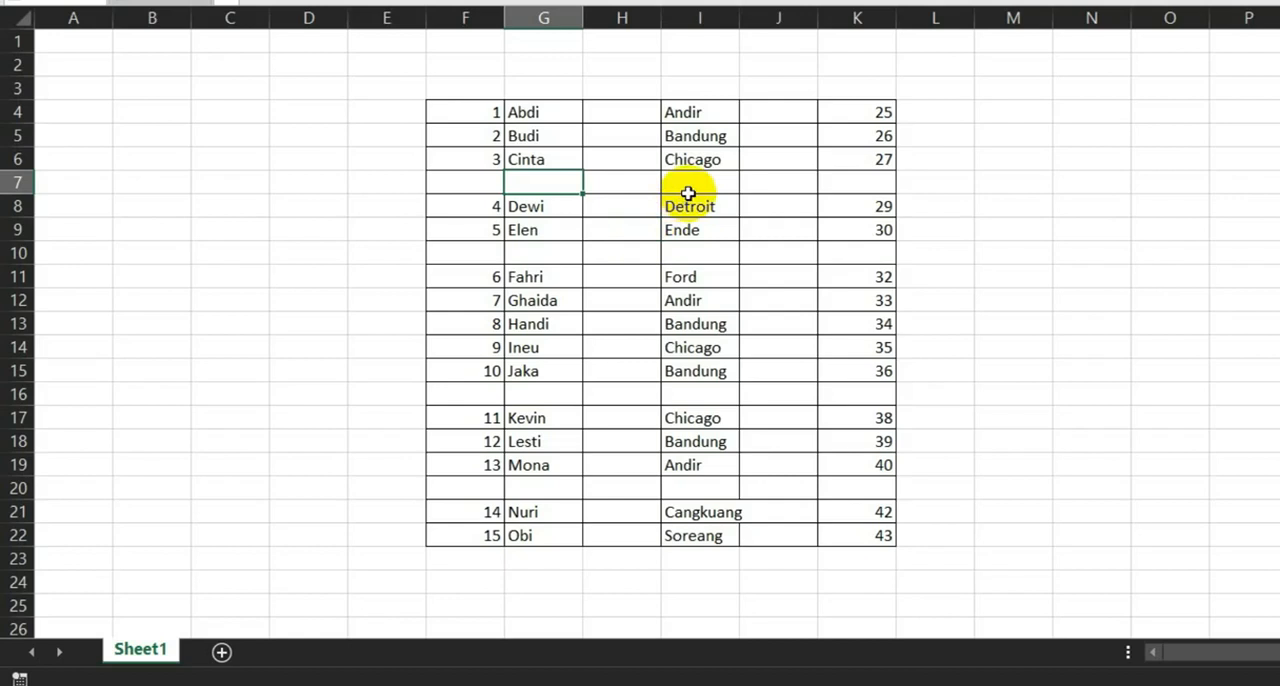
pyautogui.moveTo(463, 114); pyautogui.dragTo(852, 541)
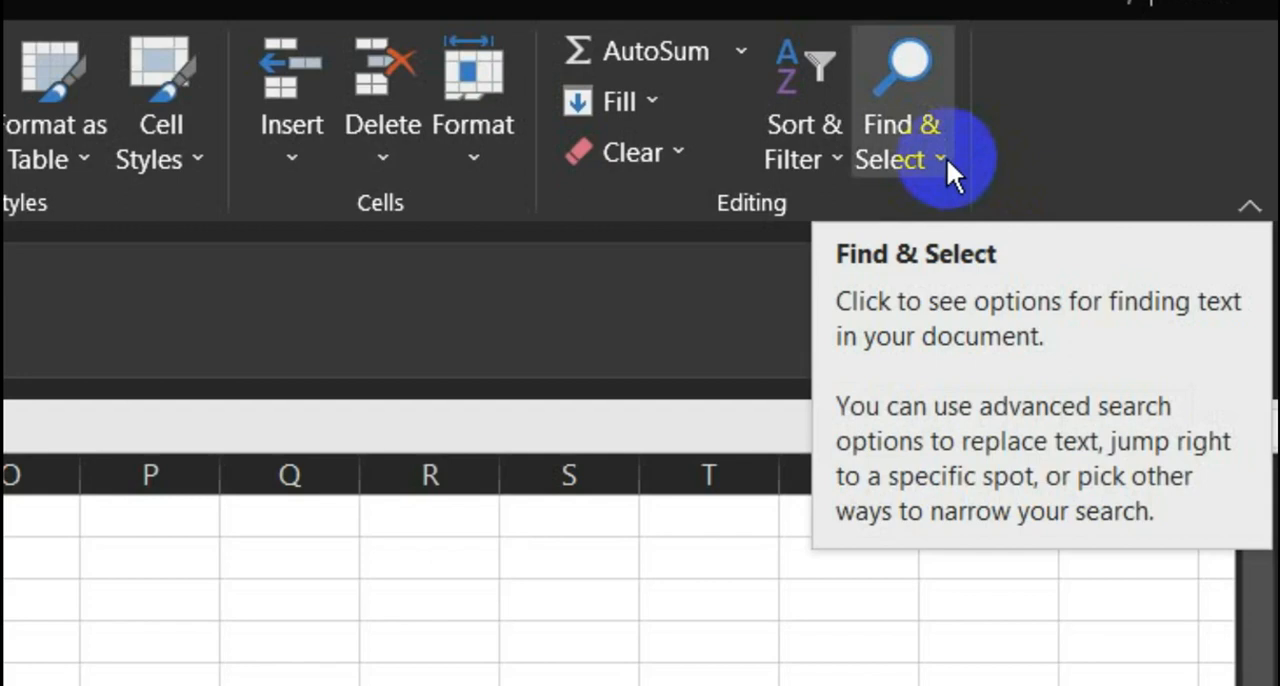
pyautogui.click(946, 157)
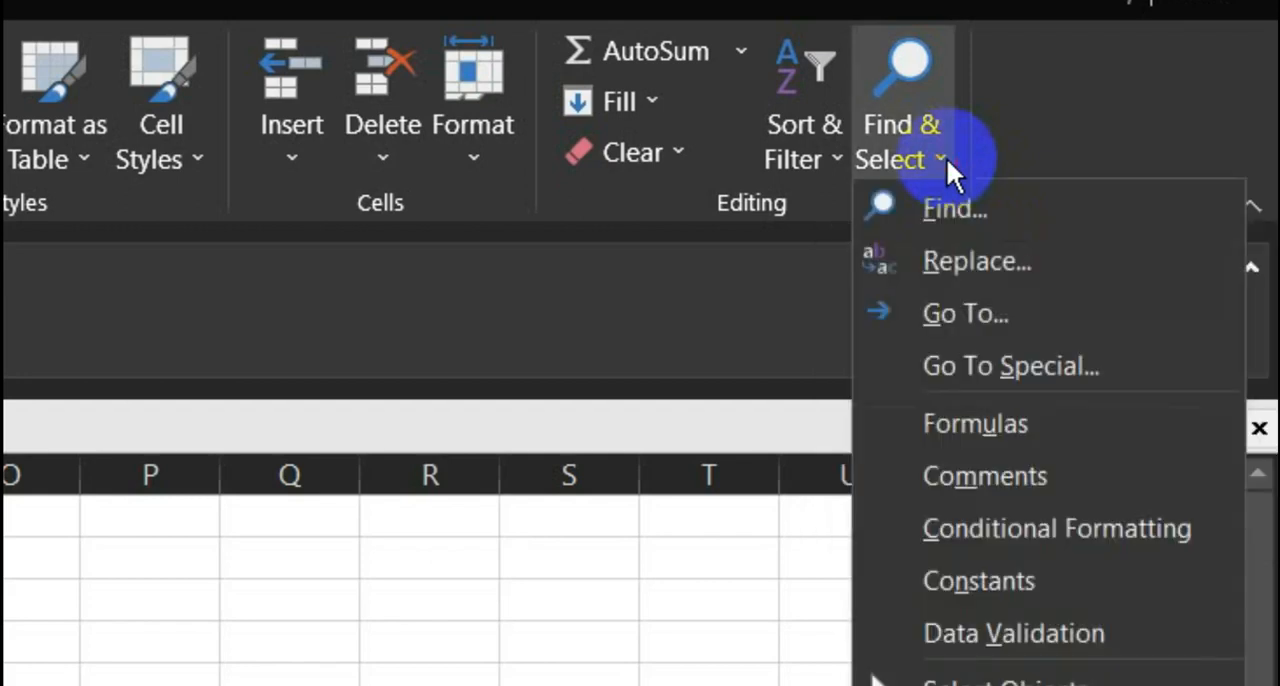
pyautogui.click(1016, 365)
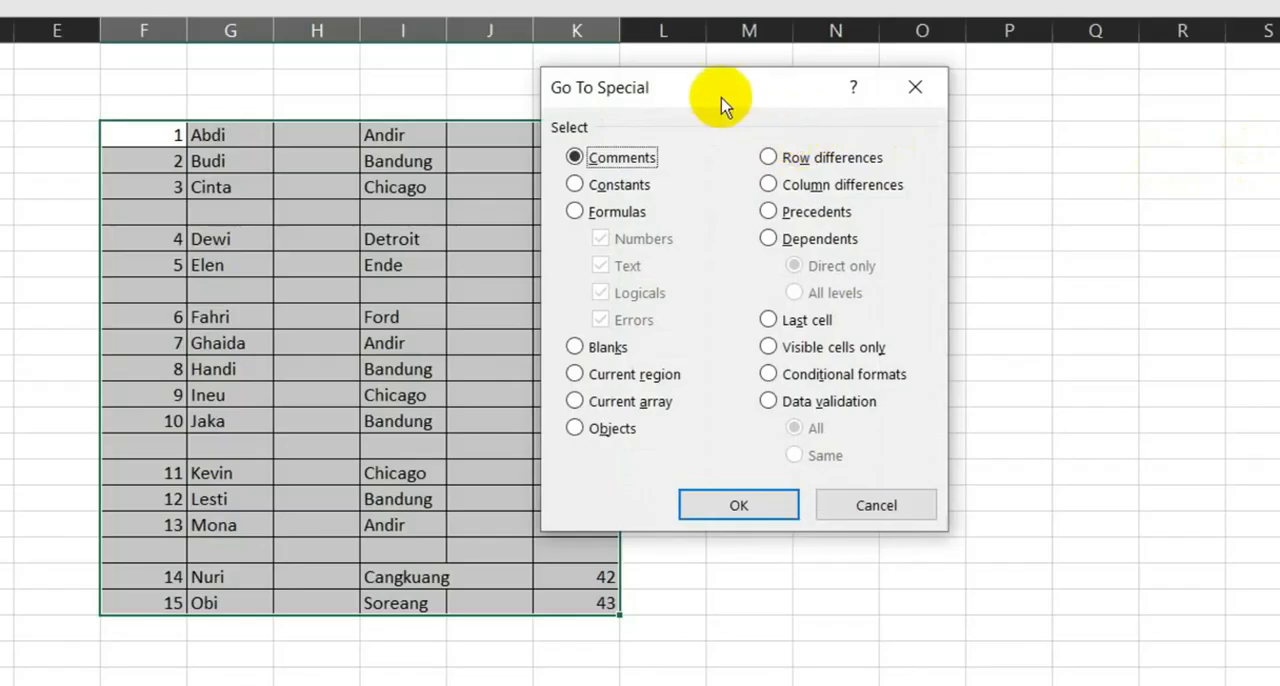
pyautogui.moveTo(720, 100); pyautogui.dragTo(879, 122)
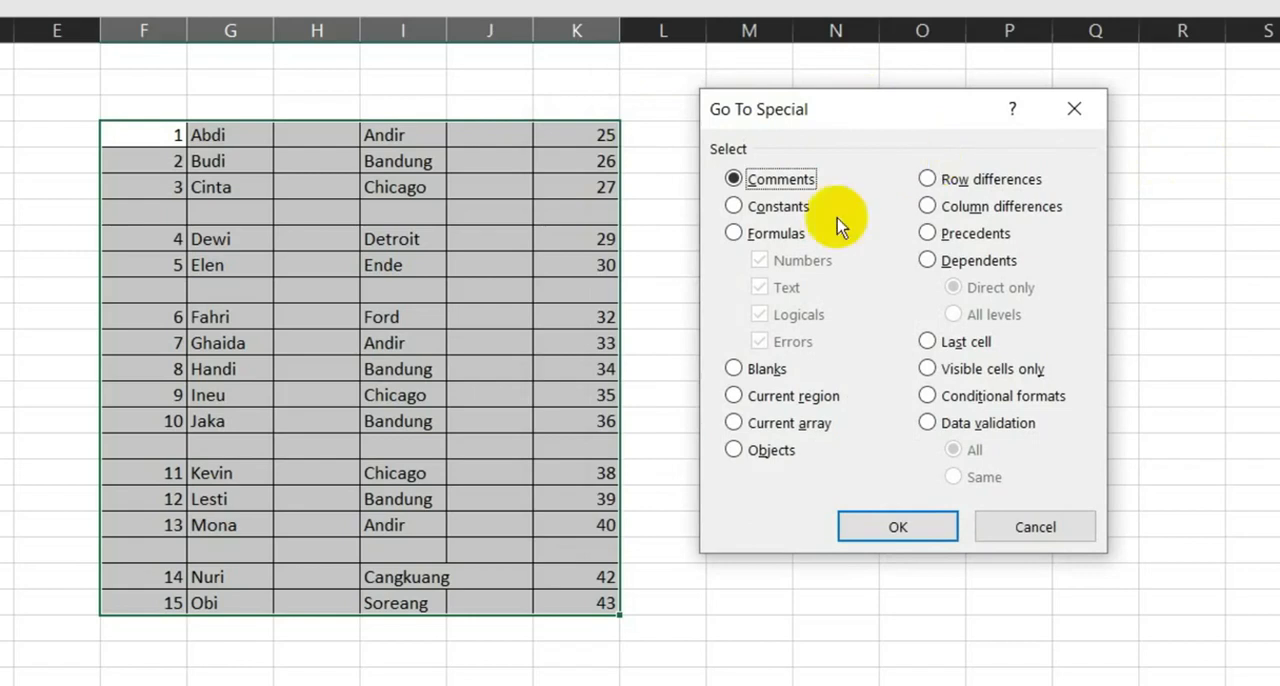
pyautogui.click(734, 370)
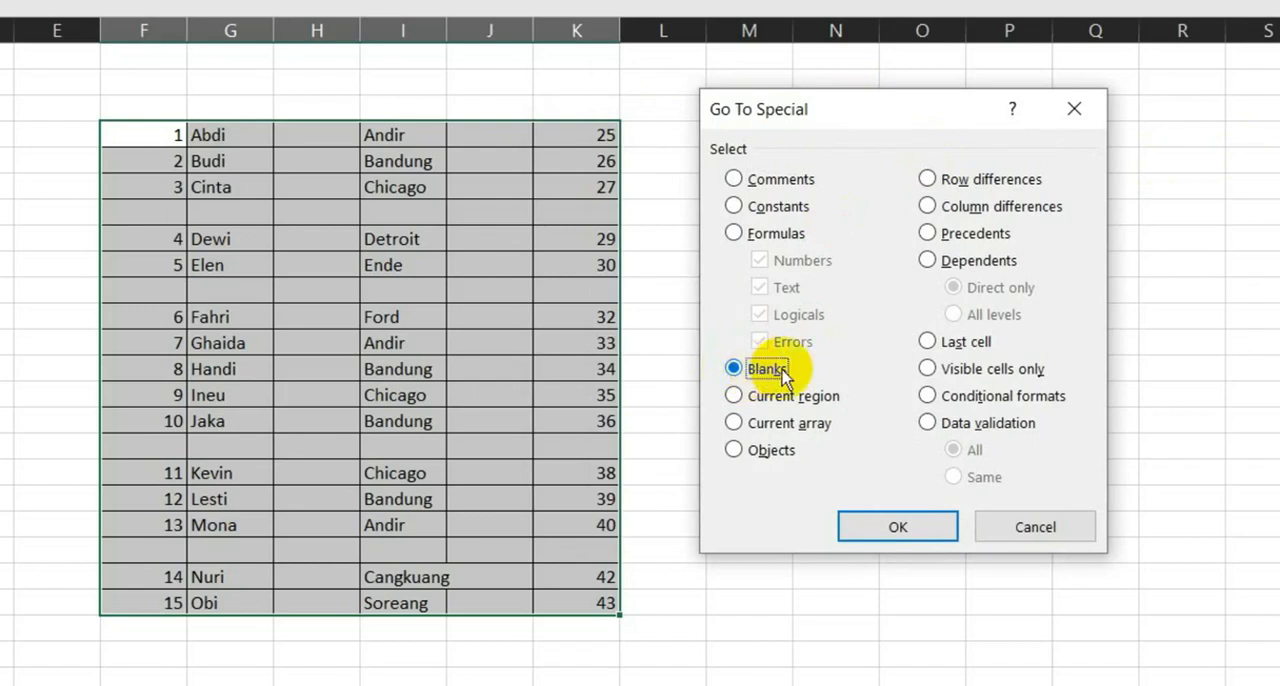
pyautogui.click(897, 529)
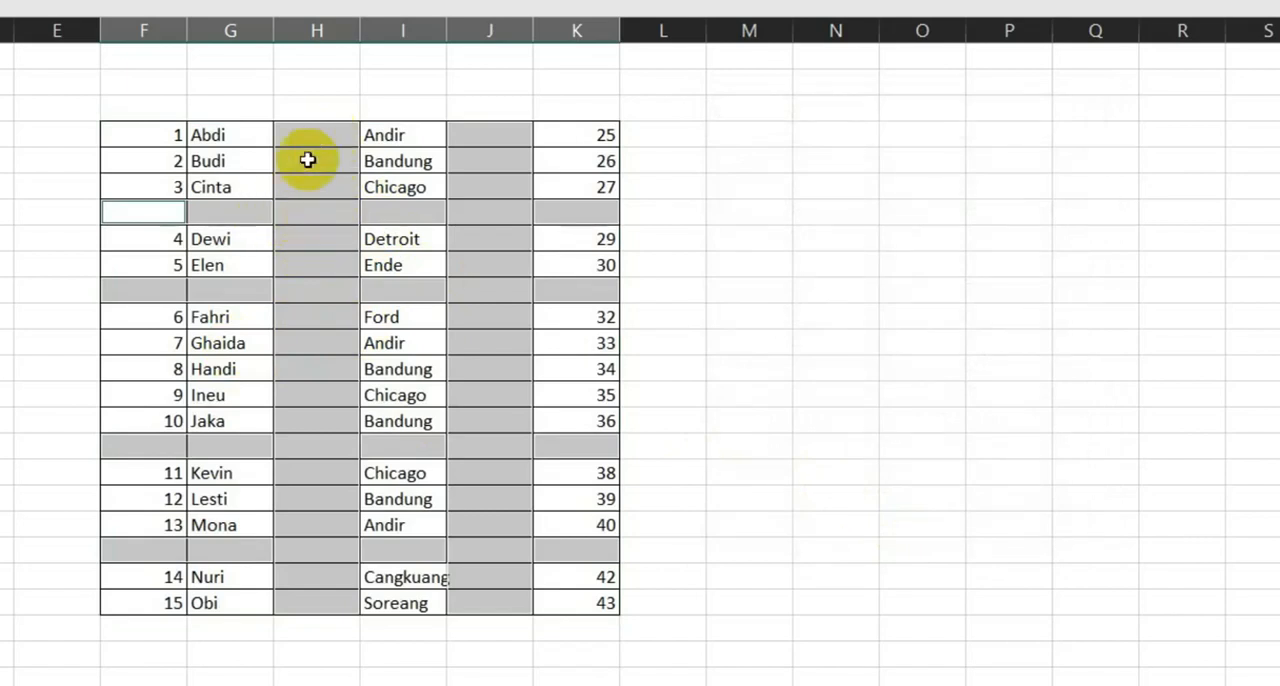
# - Delete the selected blank cells in the table with the Shift cells up option
pyautogui.rightClick(157, 212)
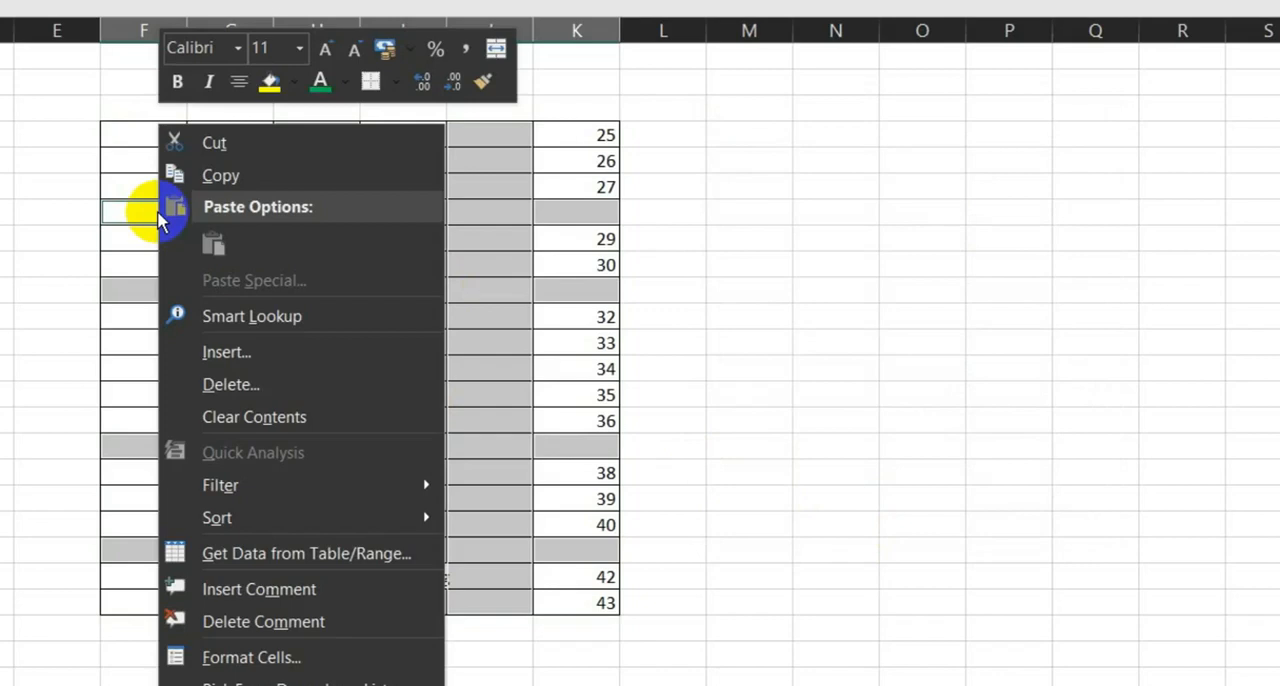
pyautogui.click(250, 388)
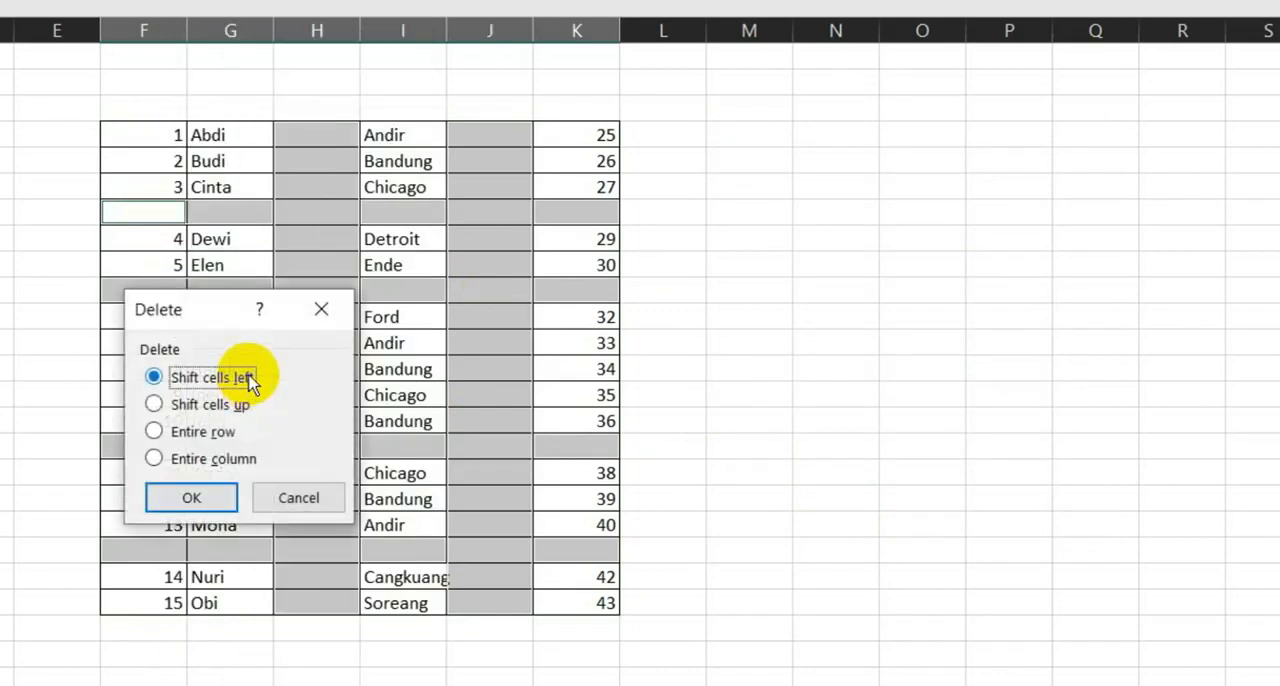
pyautogui.moveTo(206, 306); pyautogui.dragTo(763, 183)
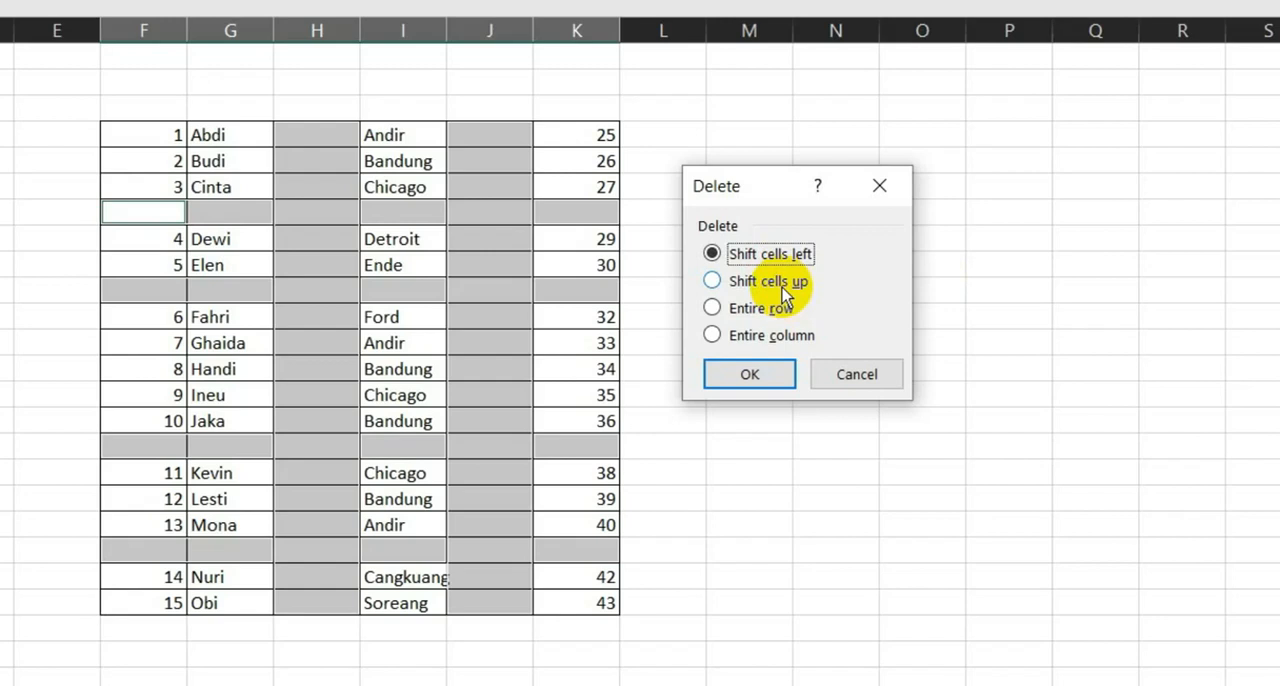
pyautogui.click(712, 282)
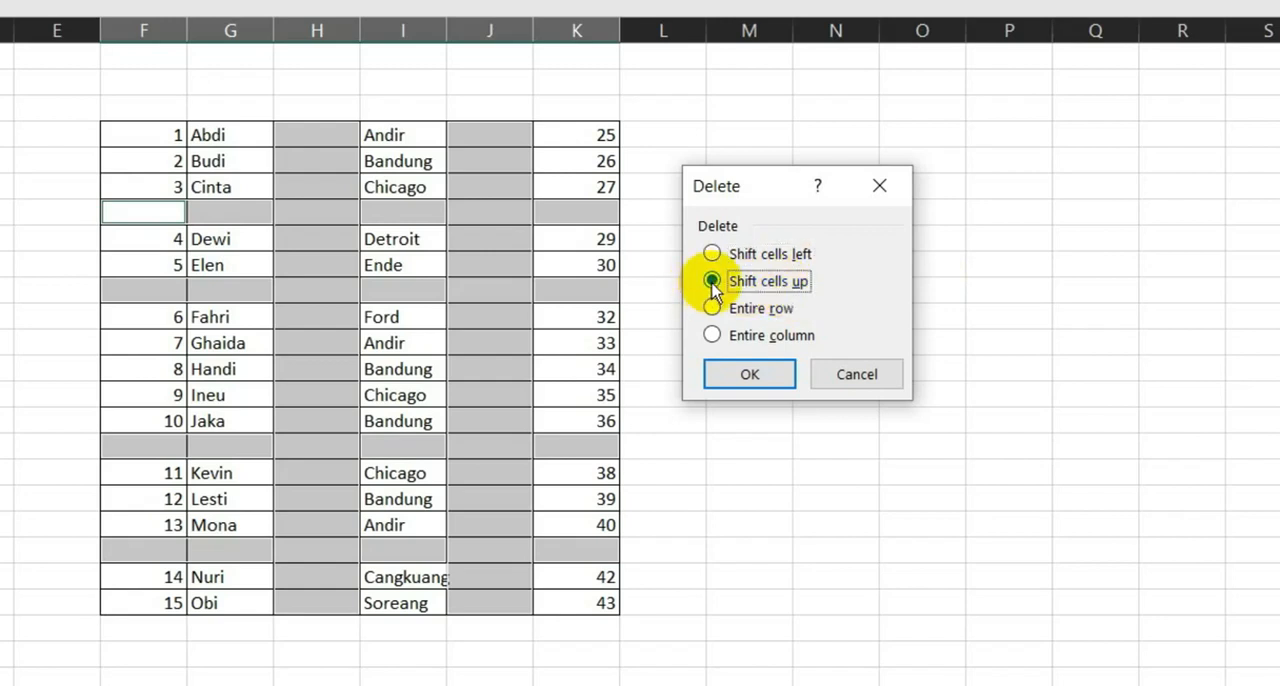
pyautogui.click(752, 376)
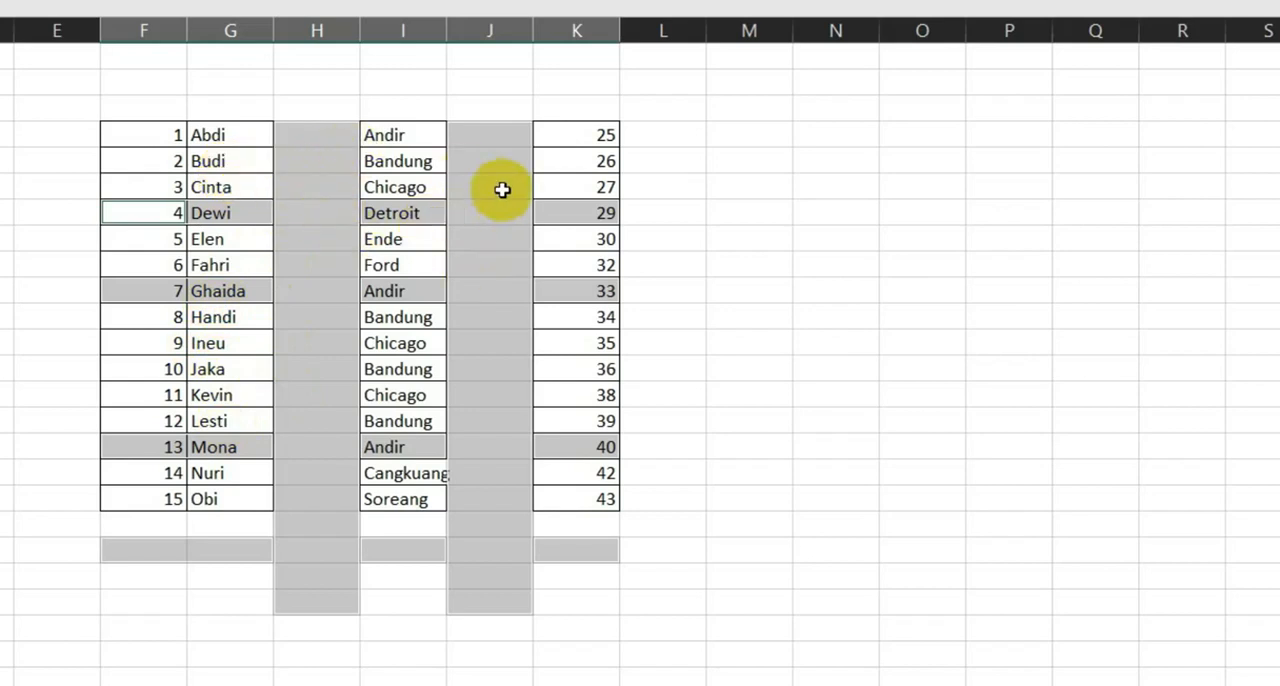
pyautogui.click(670, 211)
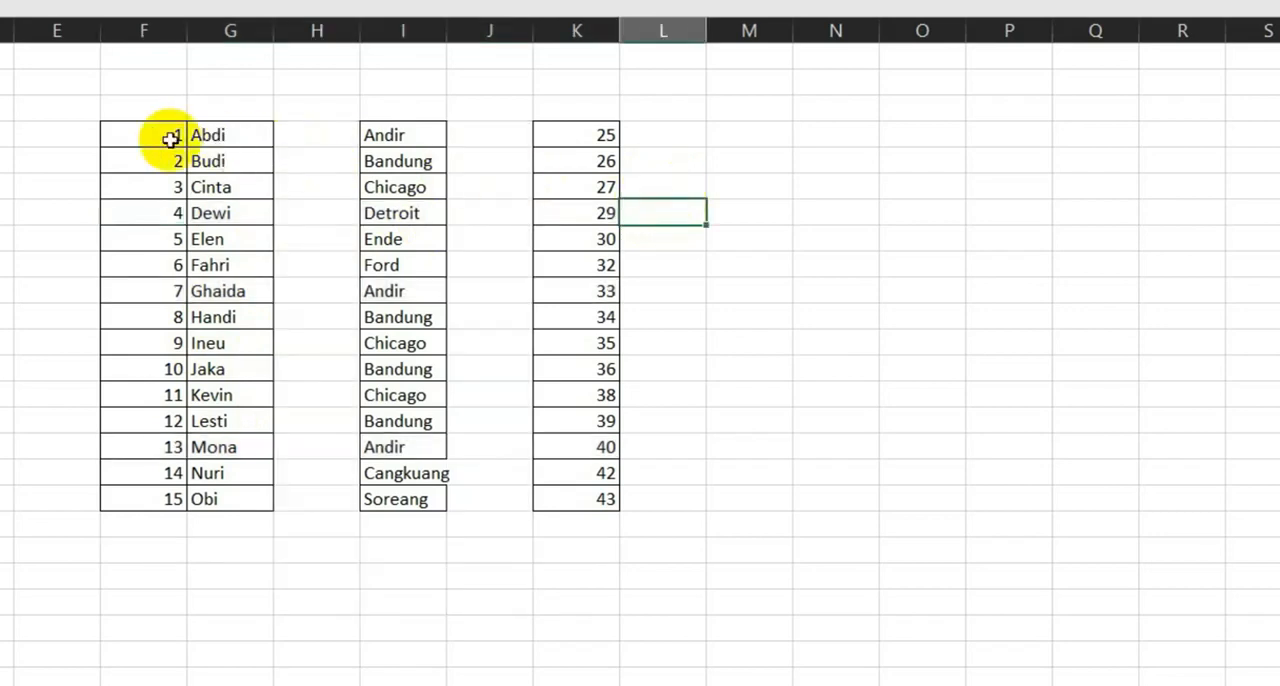
# - Select the remaining blank cells within the table F4:K18 using Go To Special with the Blanks option
pyautogui.moveTo(121, 129); pyautogui.dragTo(580, 497)
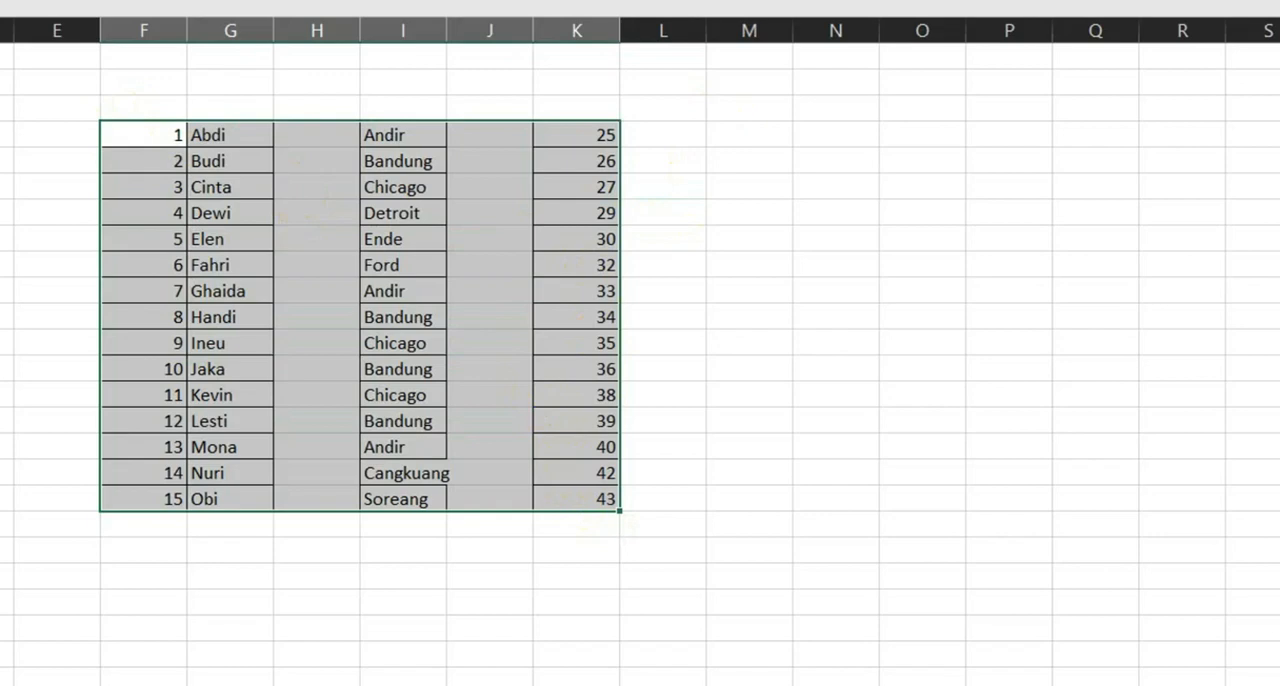
pyautogui.click(1052, 88)
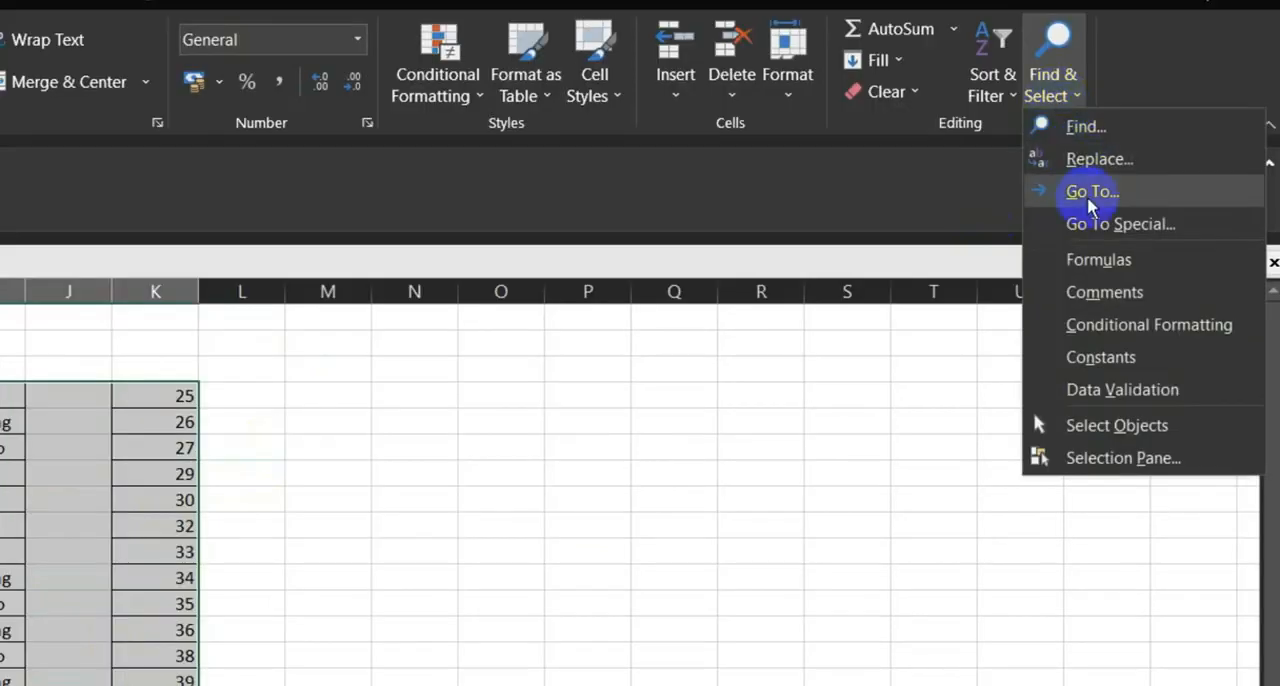
pyautogui.click(1095, 226)
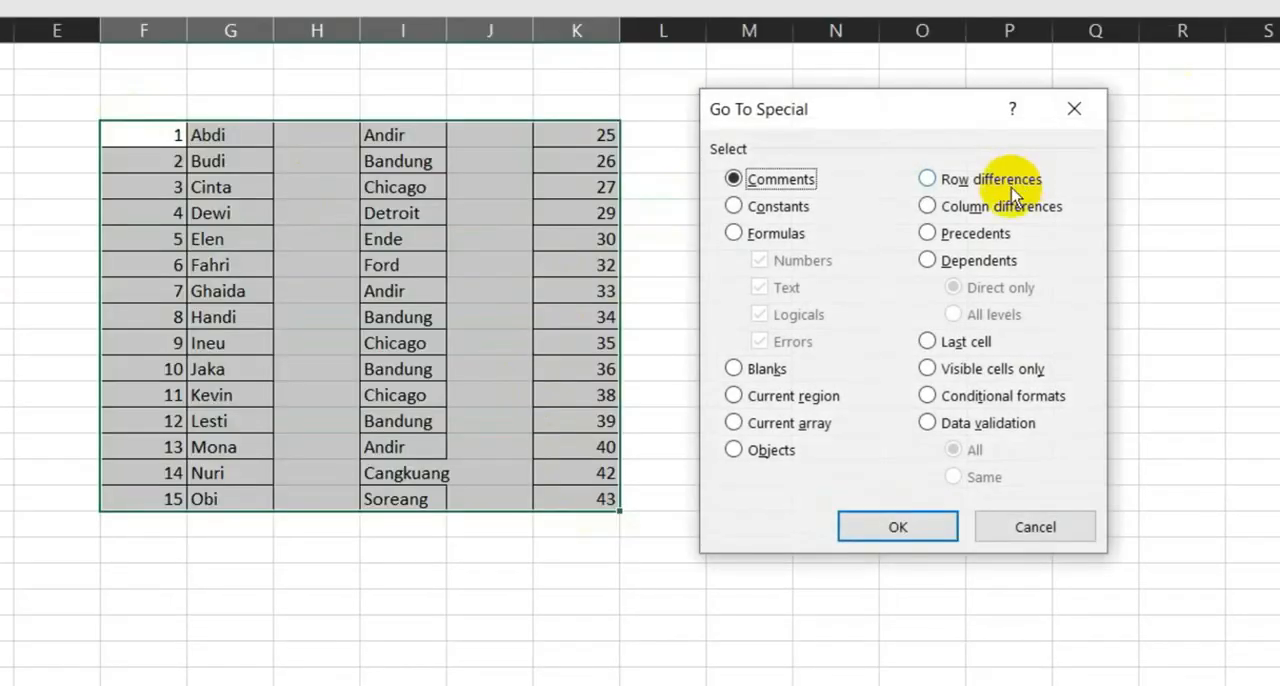
pyautogui.click(735, 369)
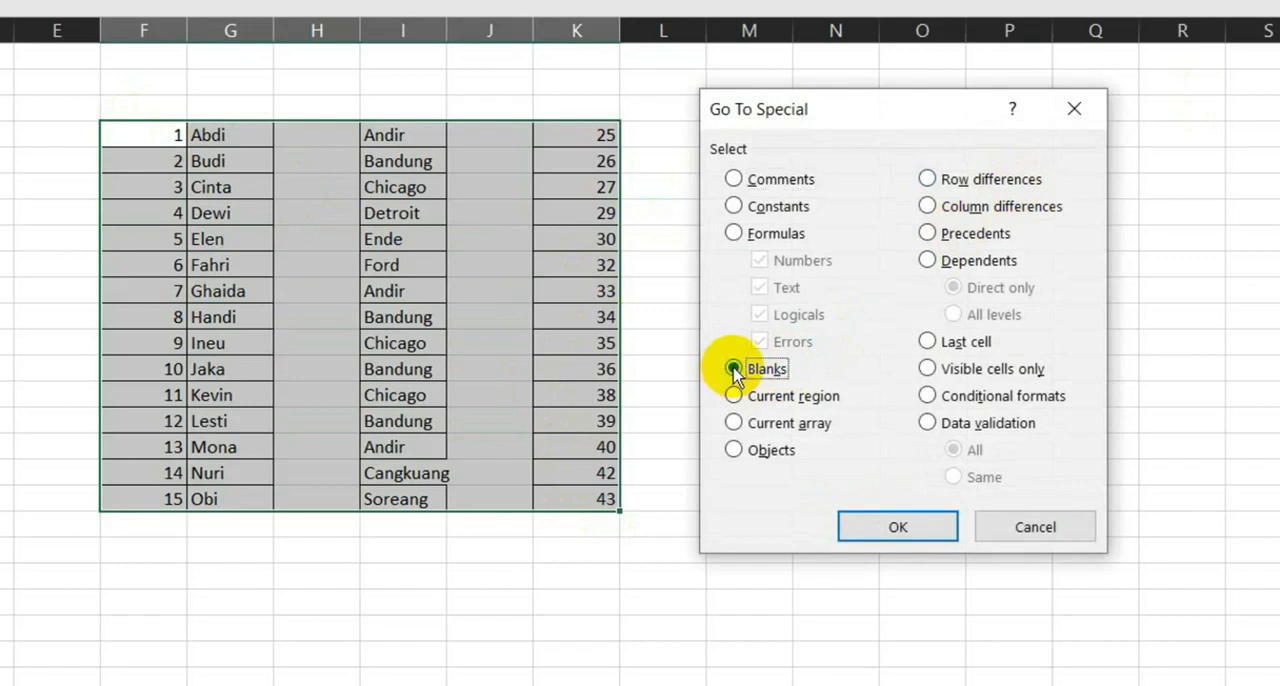
pyautogui.click(893, 532)
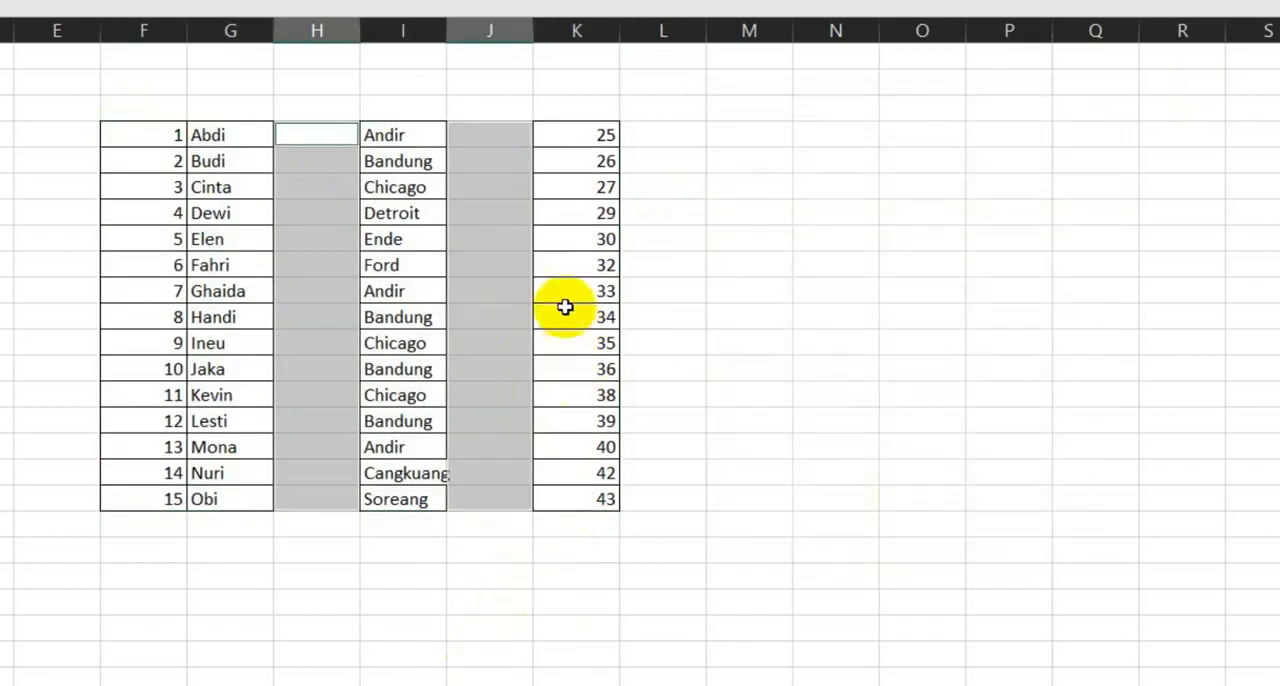
# - Delete the selected blank cells in columns H and J with the Shift cells left option
pyautogui.rightClick(480, 188)
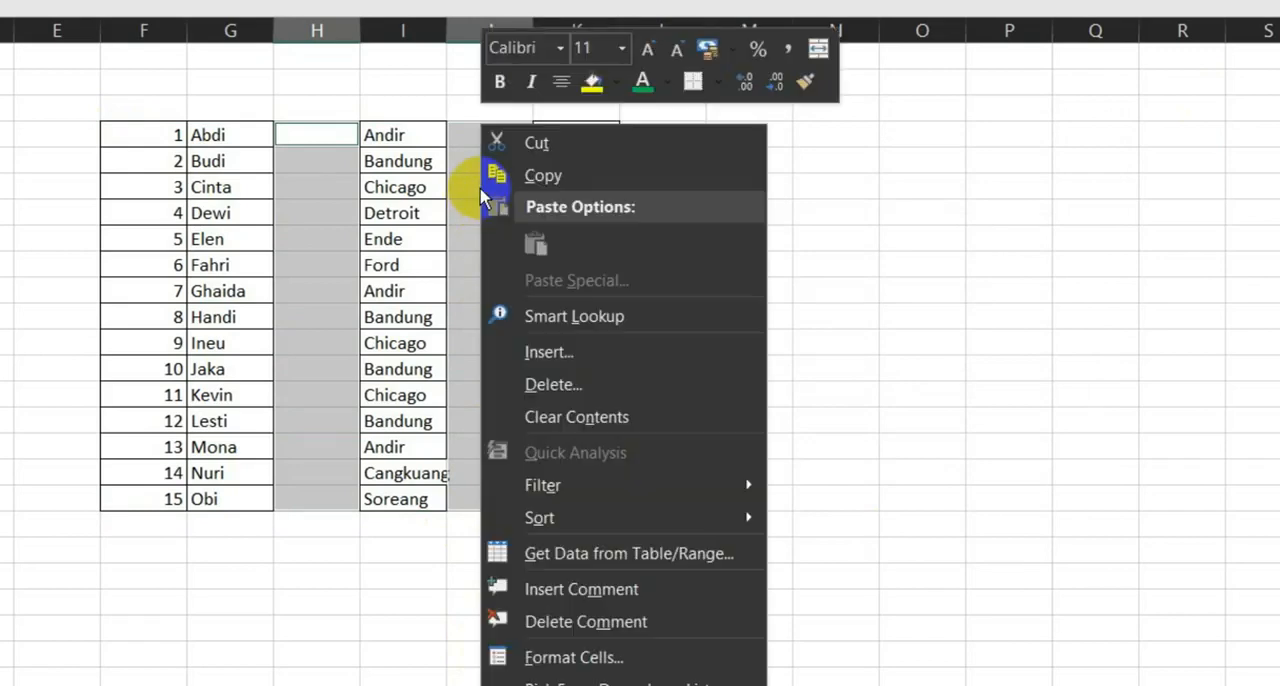
pyautogui.click(554, 387)
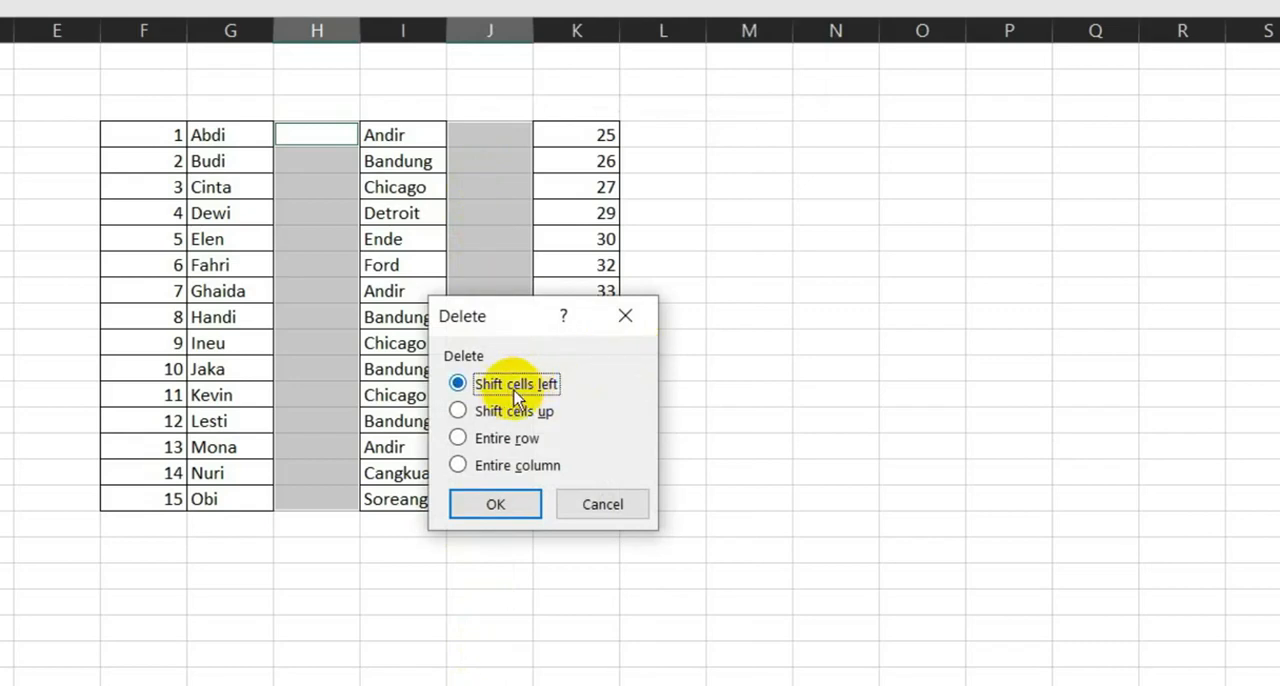
pyautogui.click(498, 504)
pyautogui.click(614, 420)
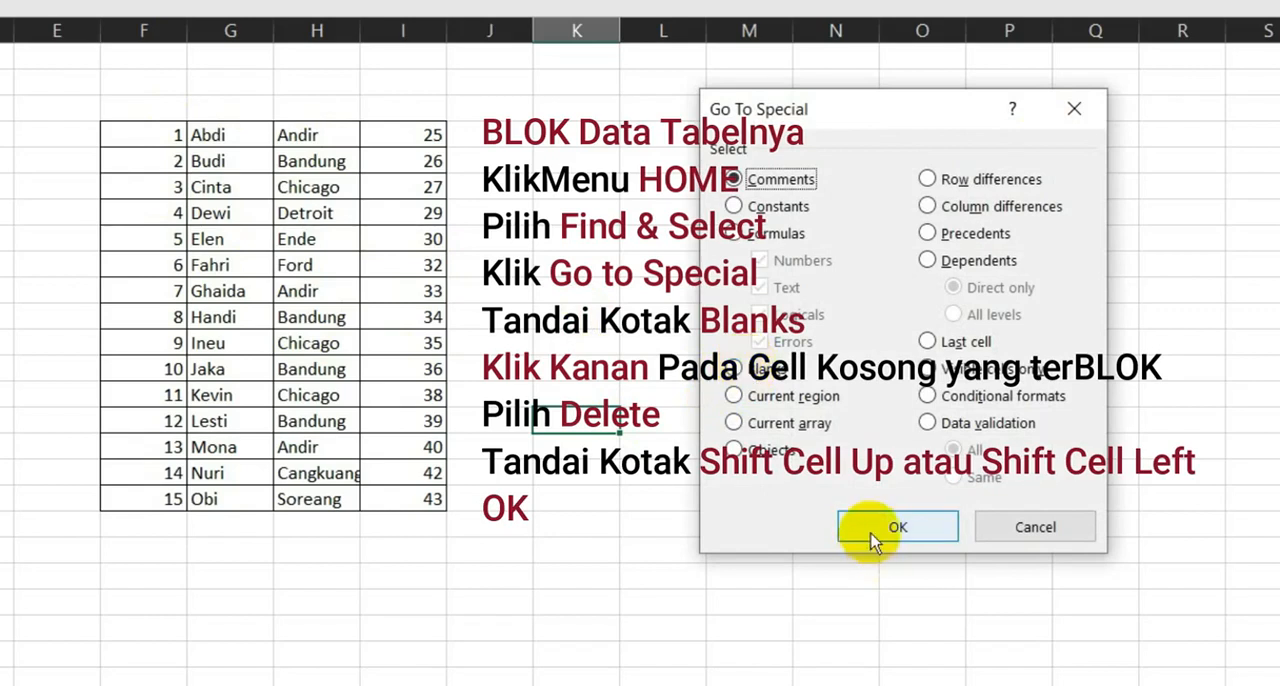
pyautogui.click(1030, 528)
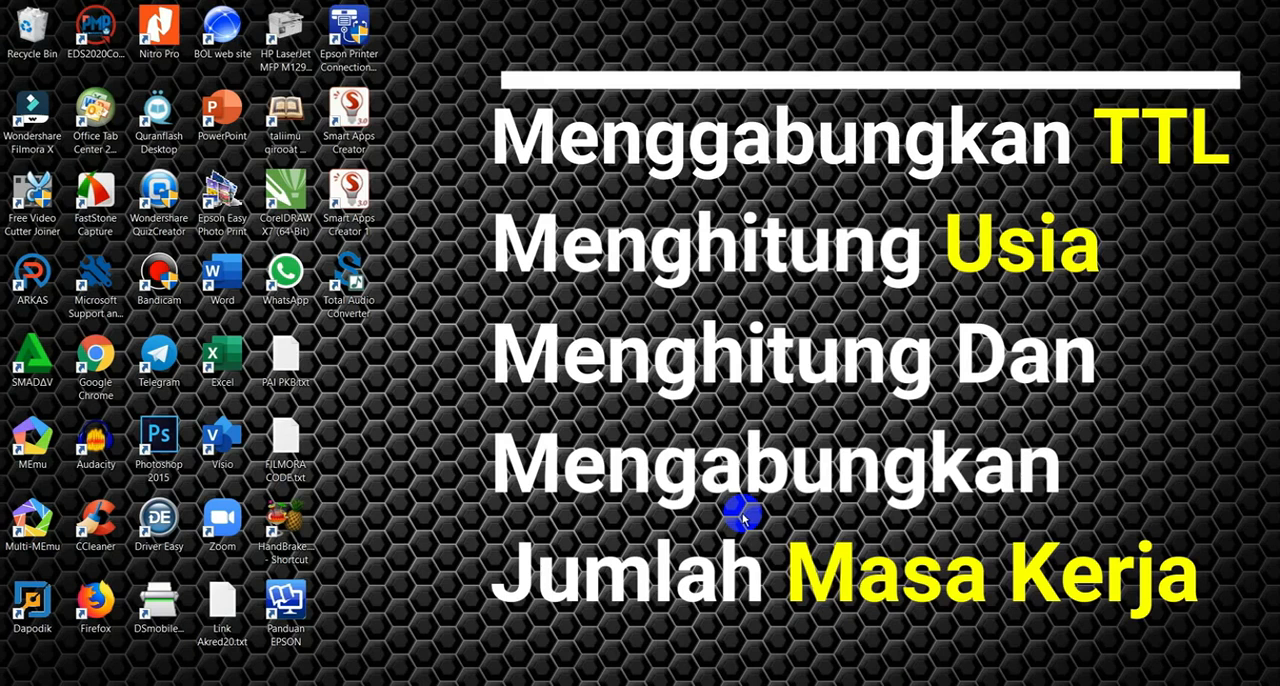
# - Open Excel and begin the formula =CONCATENATE(C5;", "; in cell F5 under GABUNG TTL
pyautogui.doubleClick(225, 352)
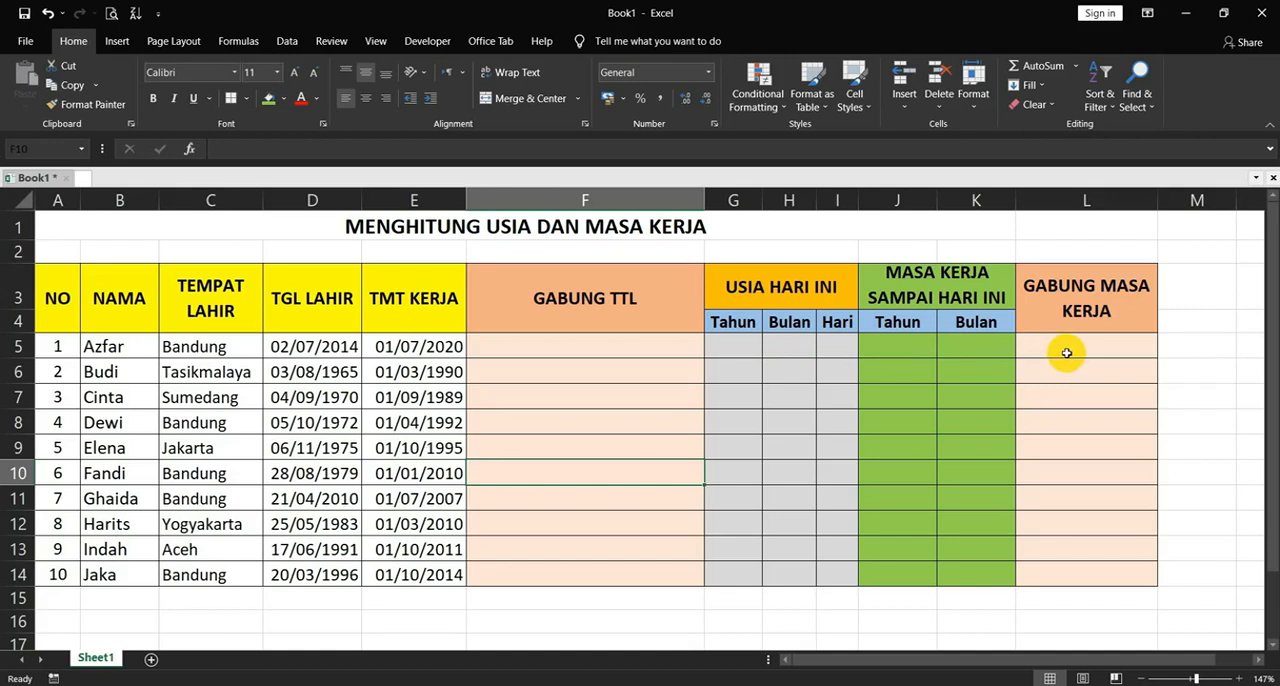
pyautogui.doubleClick(599, 347)
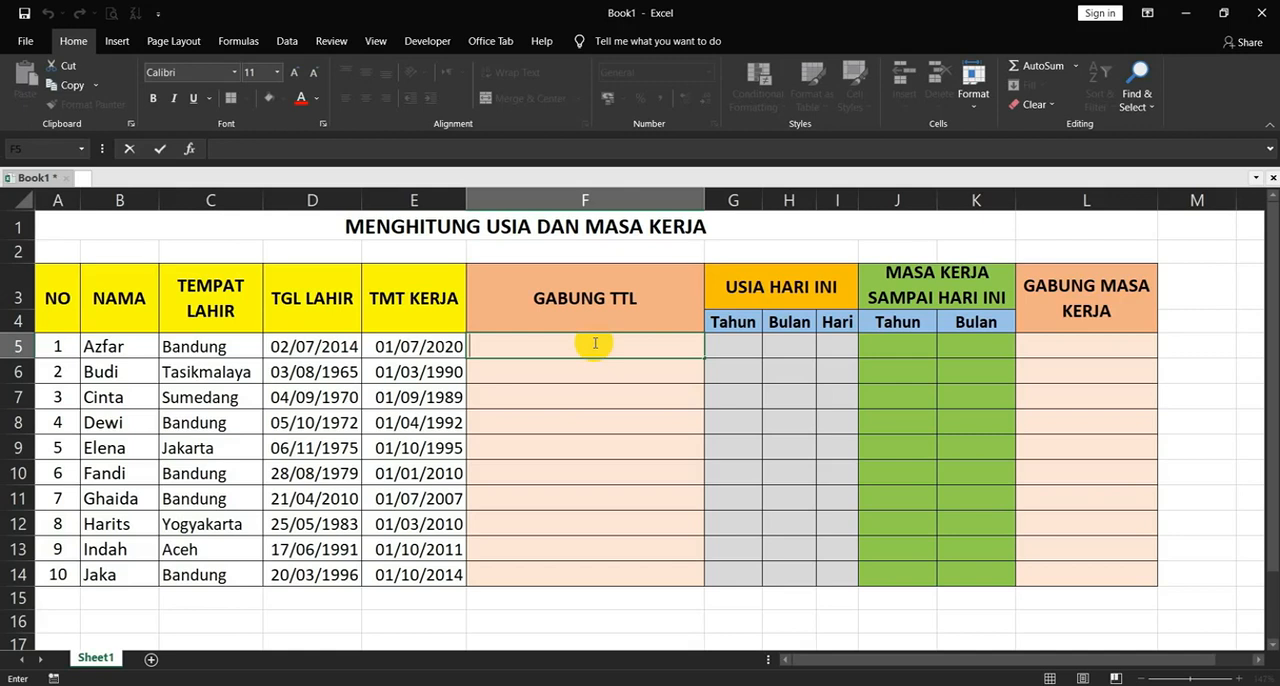
pyautogui.write('=')
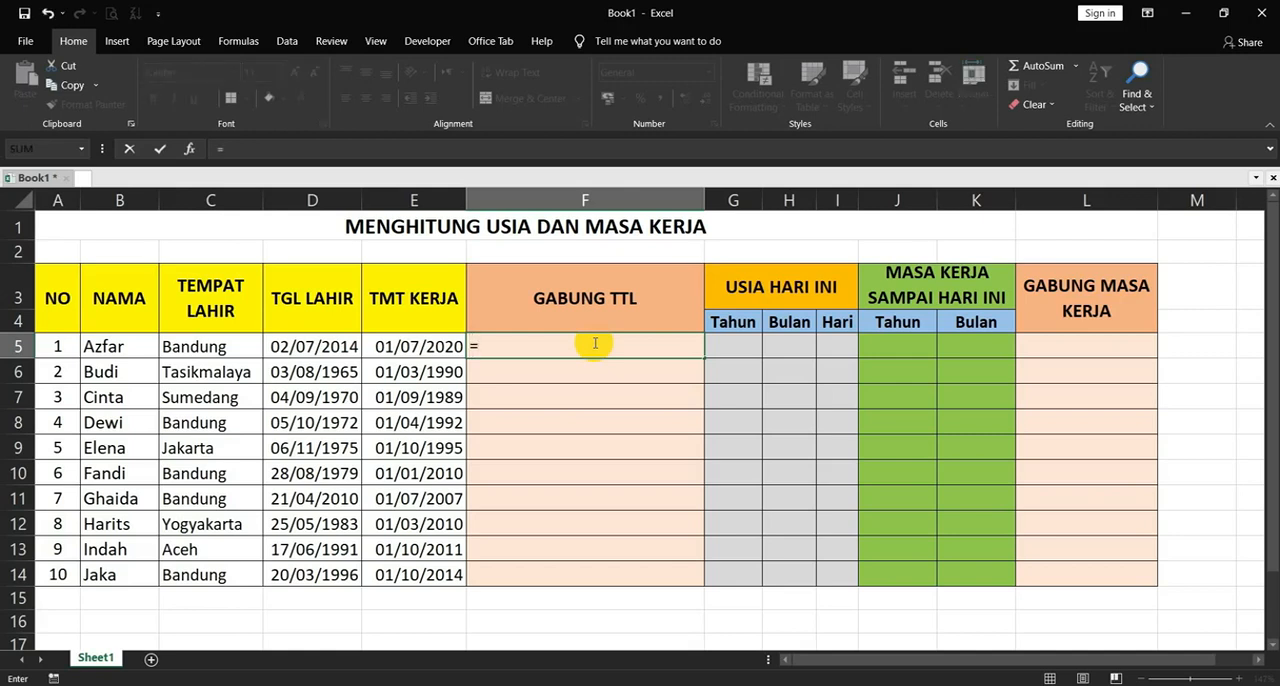
pyautogui.write('CONCA')
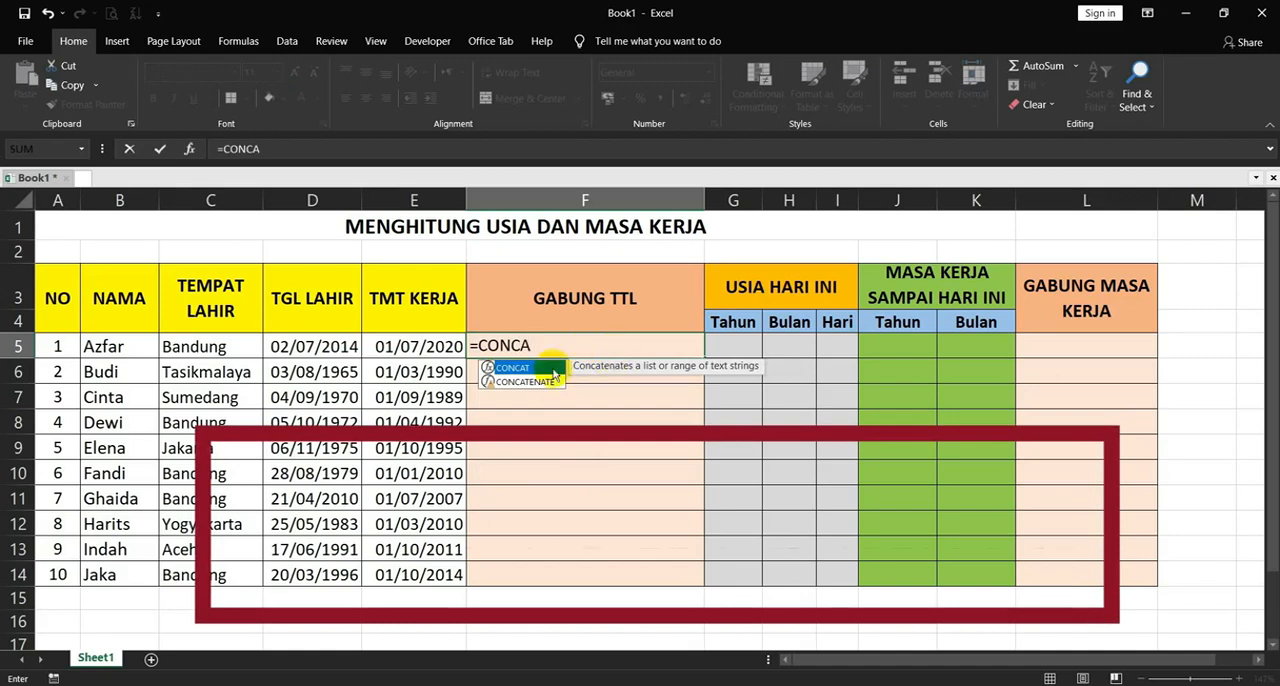
pyautogui.doubleClick(530, 382)
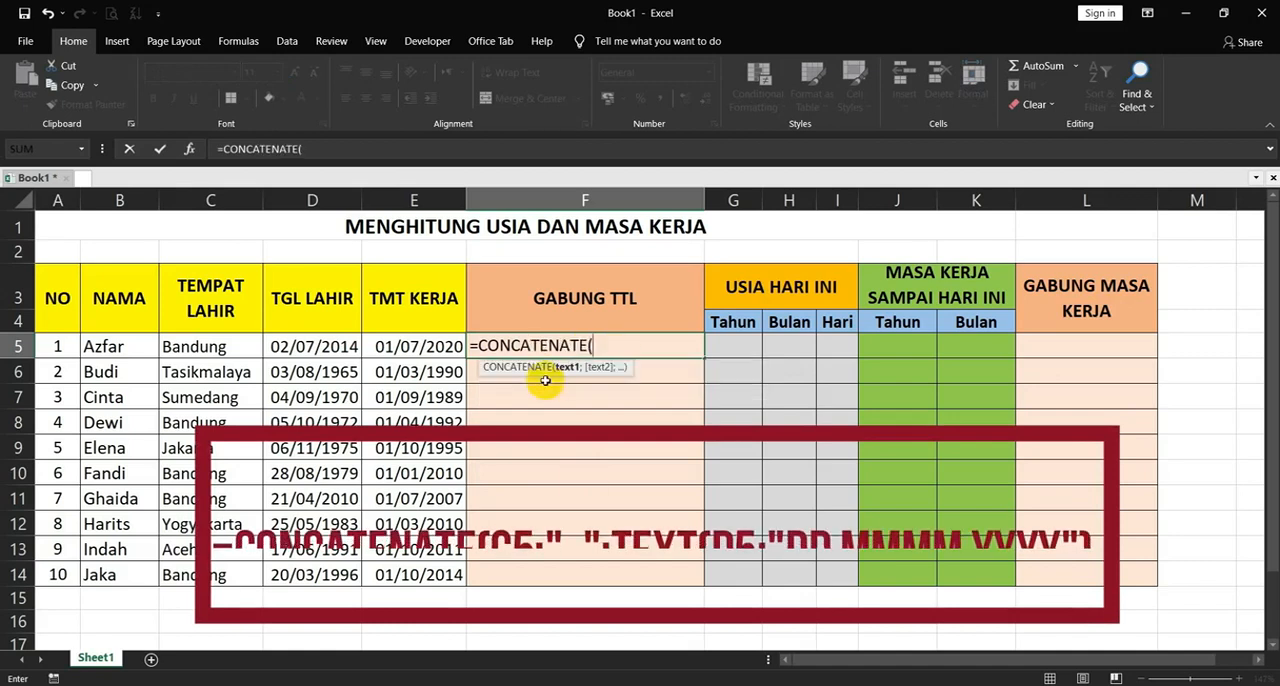
pyautogui.click(218, 347)
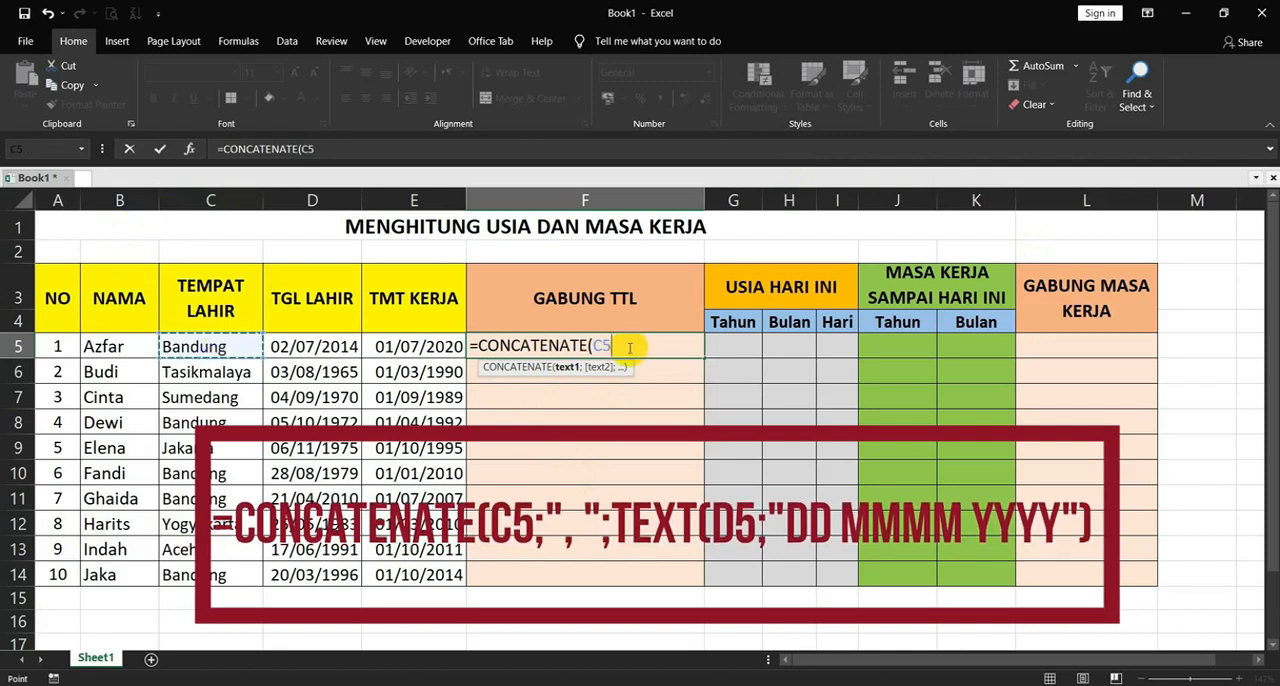
pyautogui.write(';",')
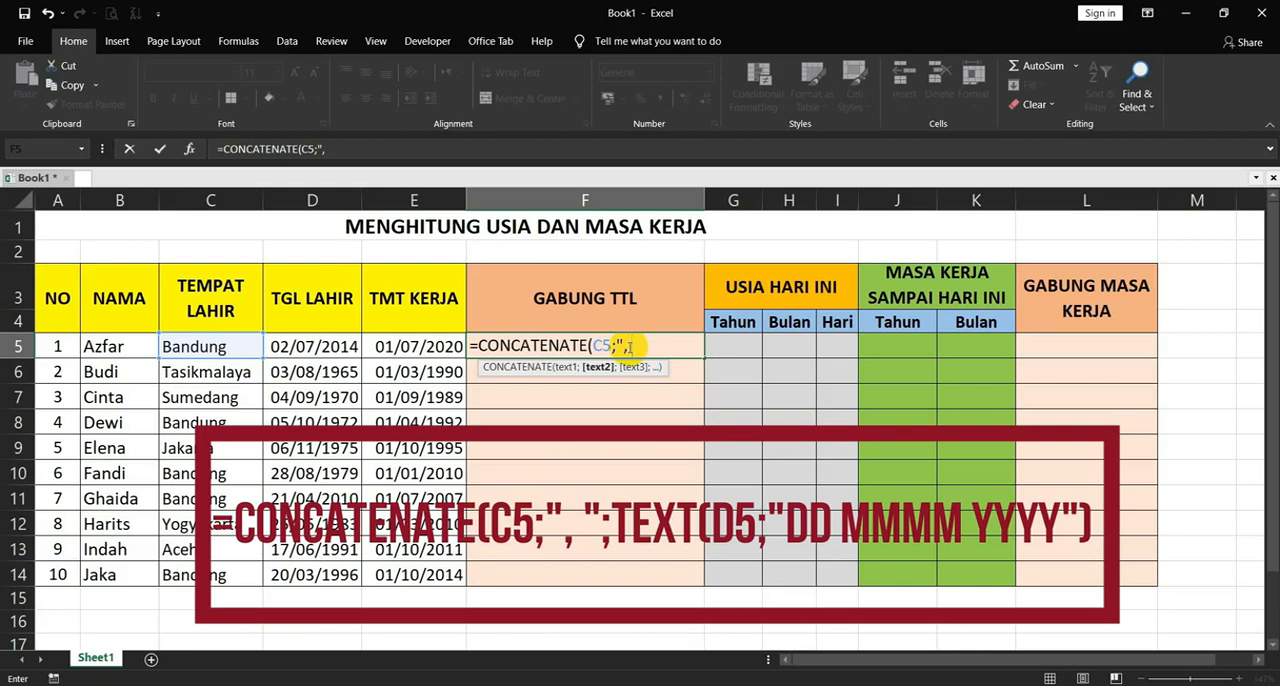
pyautogui.write('";')
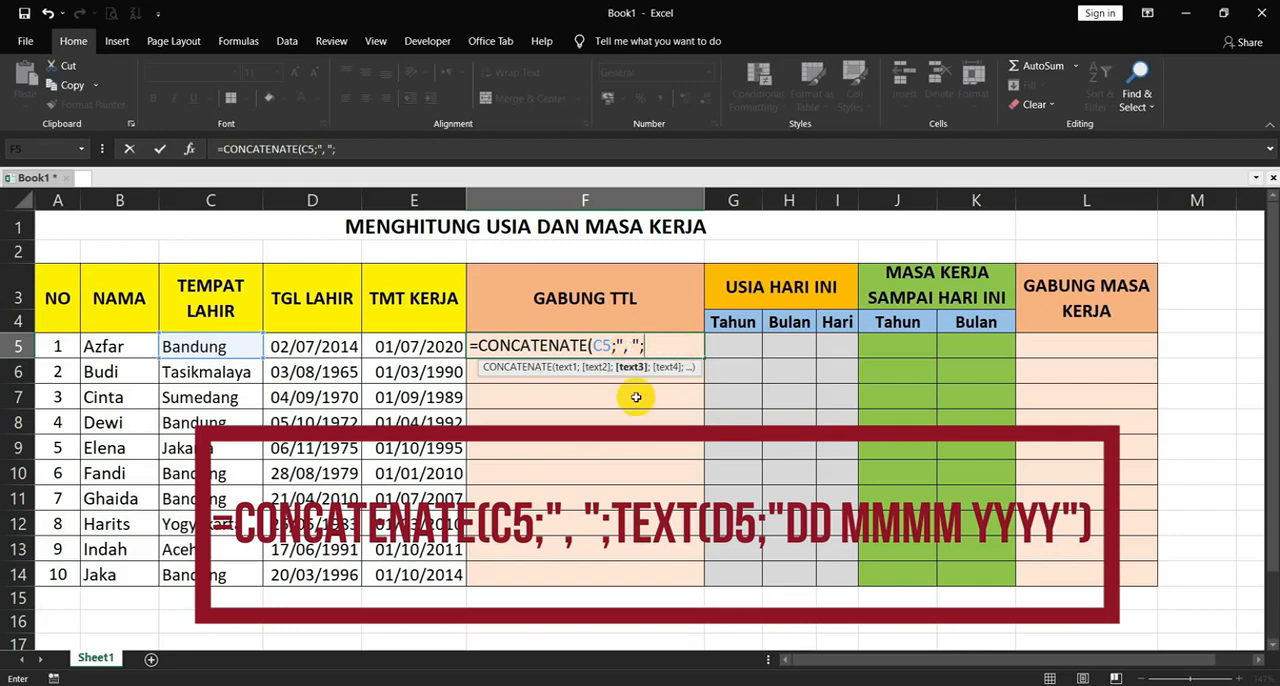
pyautogui.write('TEXT')
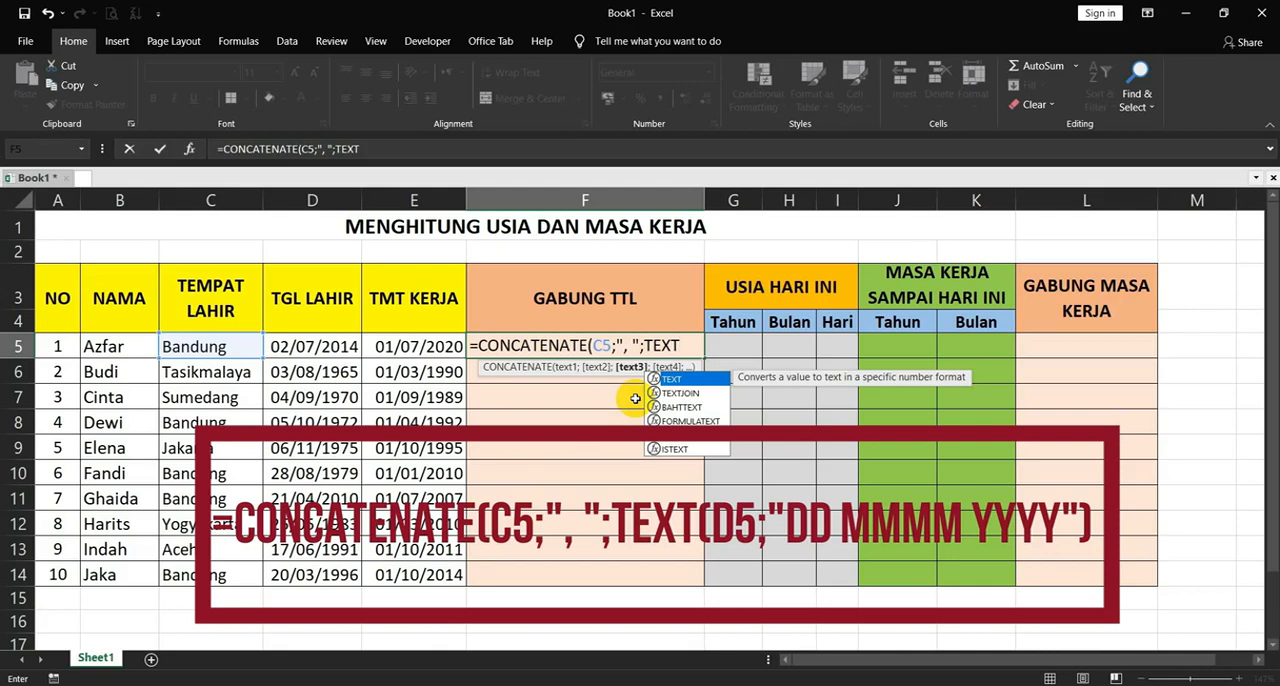
# - Extend F5's formula with TEXT(D5;"DD MMMM YYYY") to append the formatted birth date
pyautogui.doubleClick(672, 379)
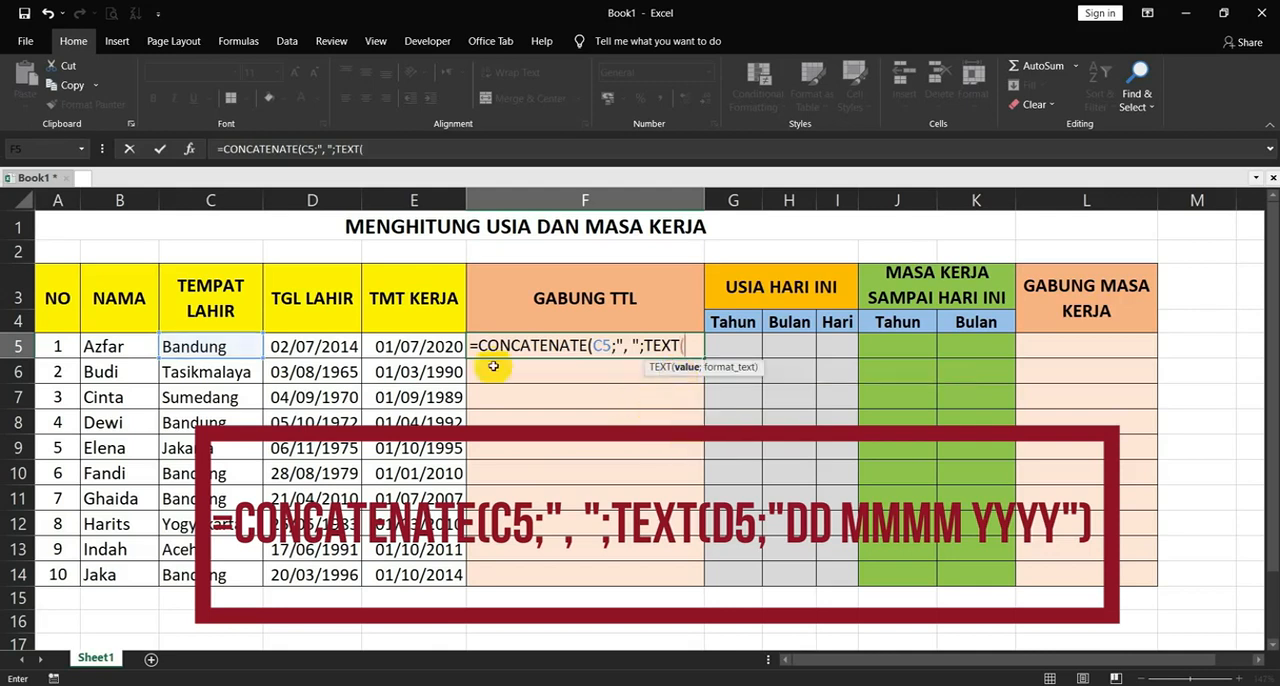
pyautogui.click(304, 346)
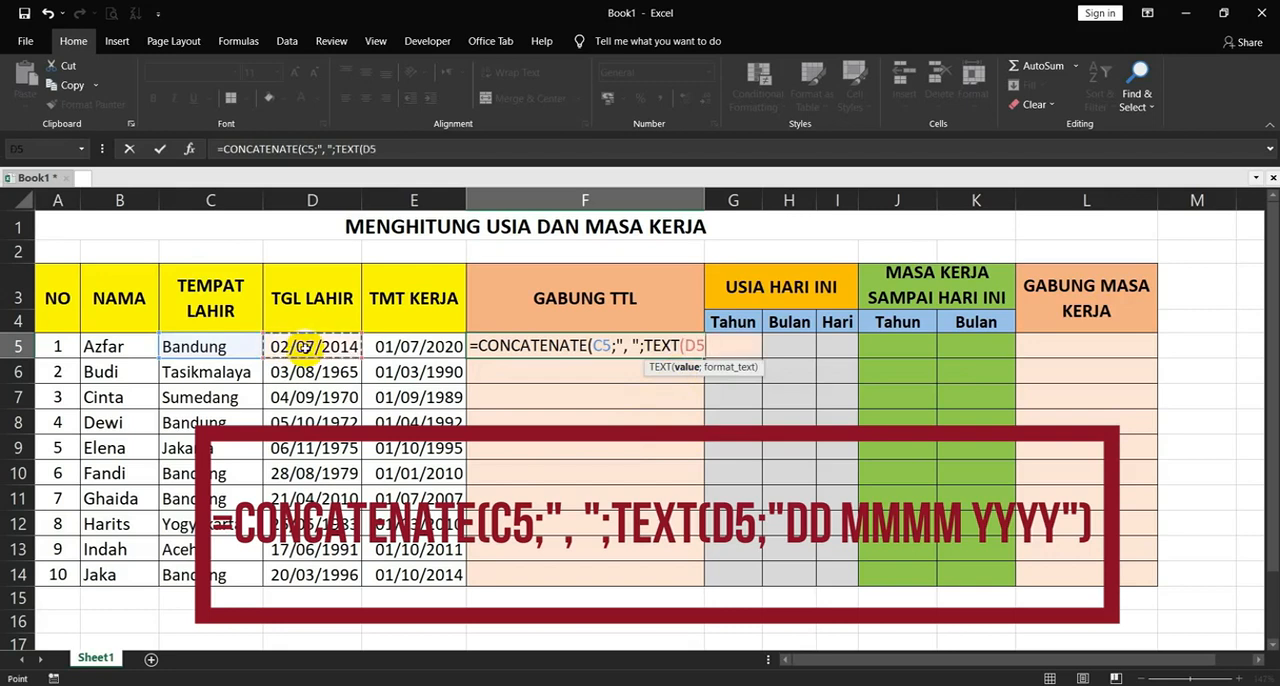
pyautogui.write(';')
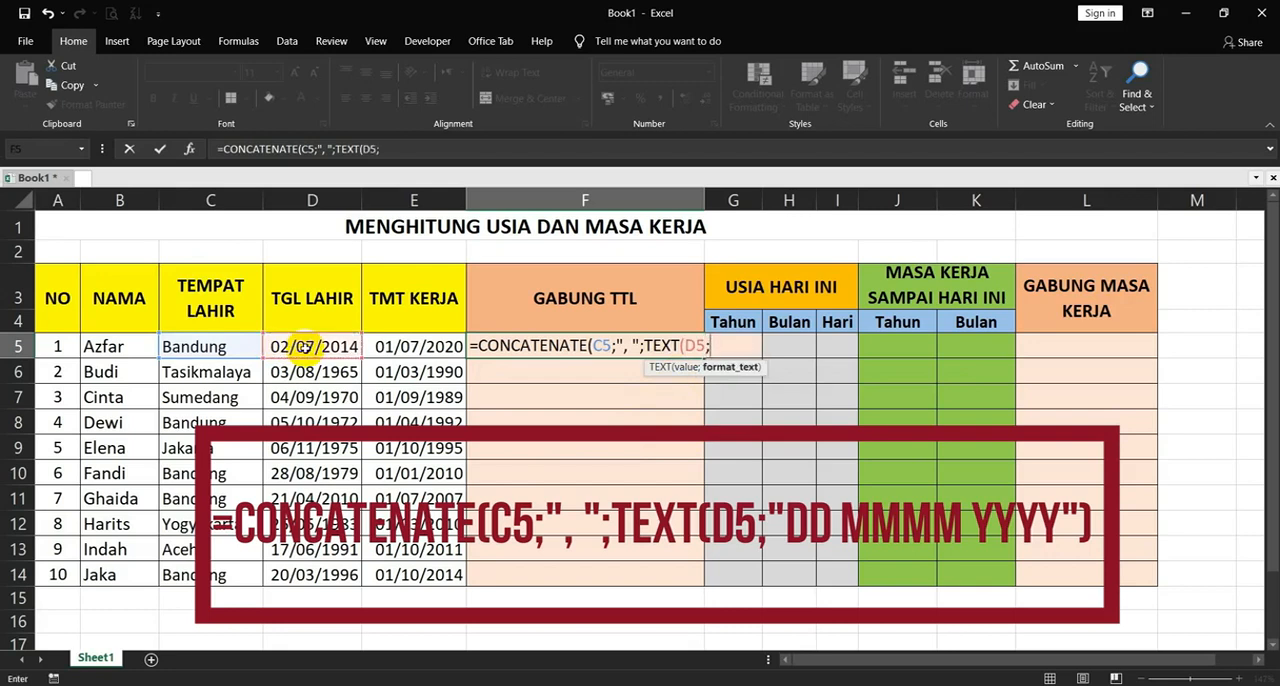
pyautogui.write('"DD')
pyautogui.write('MMMM')
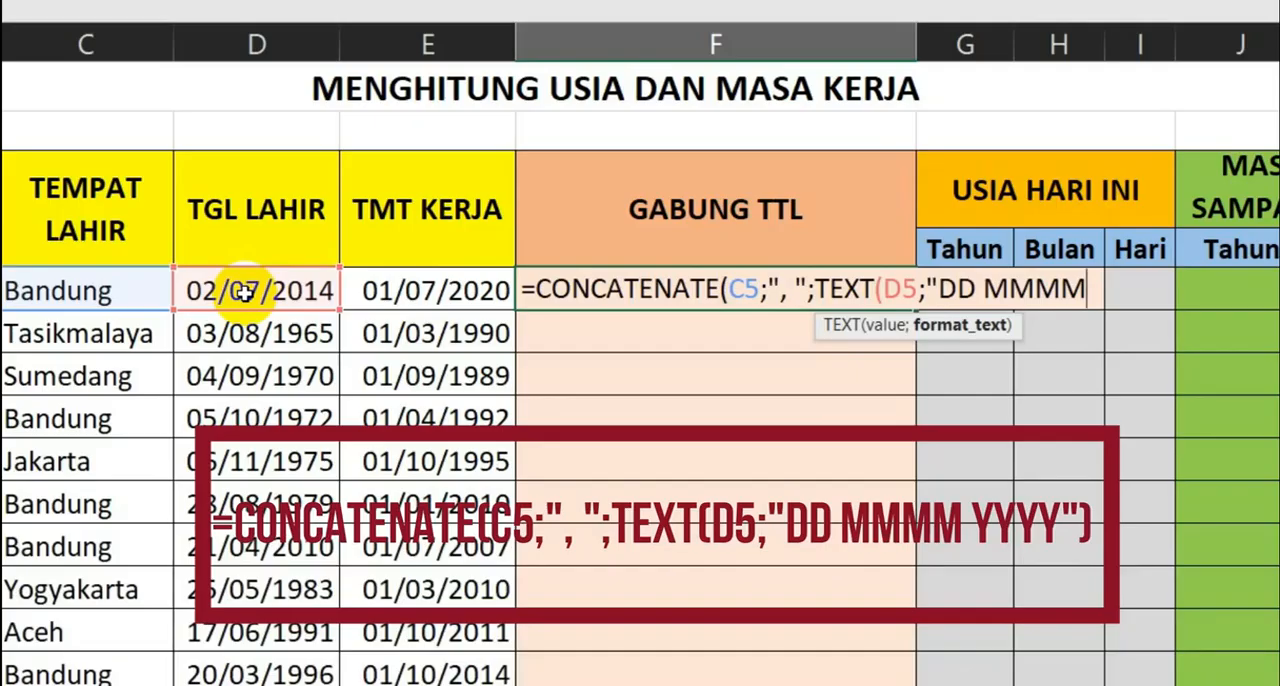
pyautogui.press('BackSpace')
pyautogui.press('BackSpace')
pyautogui.press('BackSpace')
pyautogui.press('BackSpace')
pyautogui.press('BackSpace')
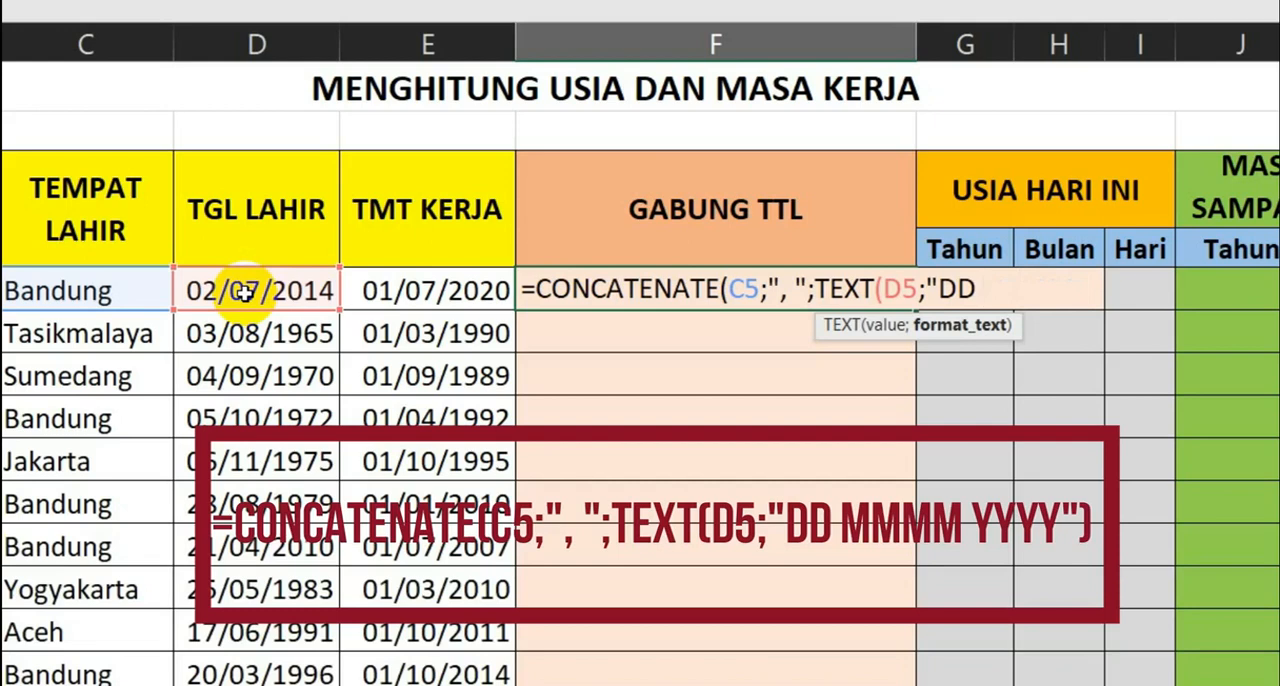
pyautogui.write('MMMM')
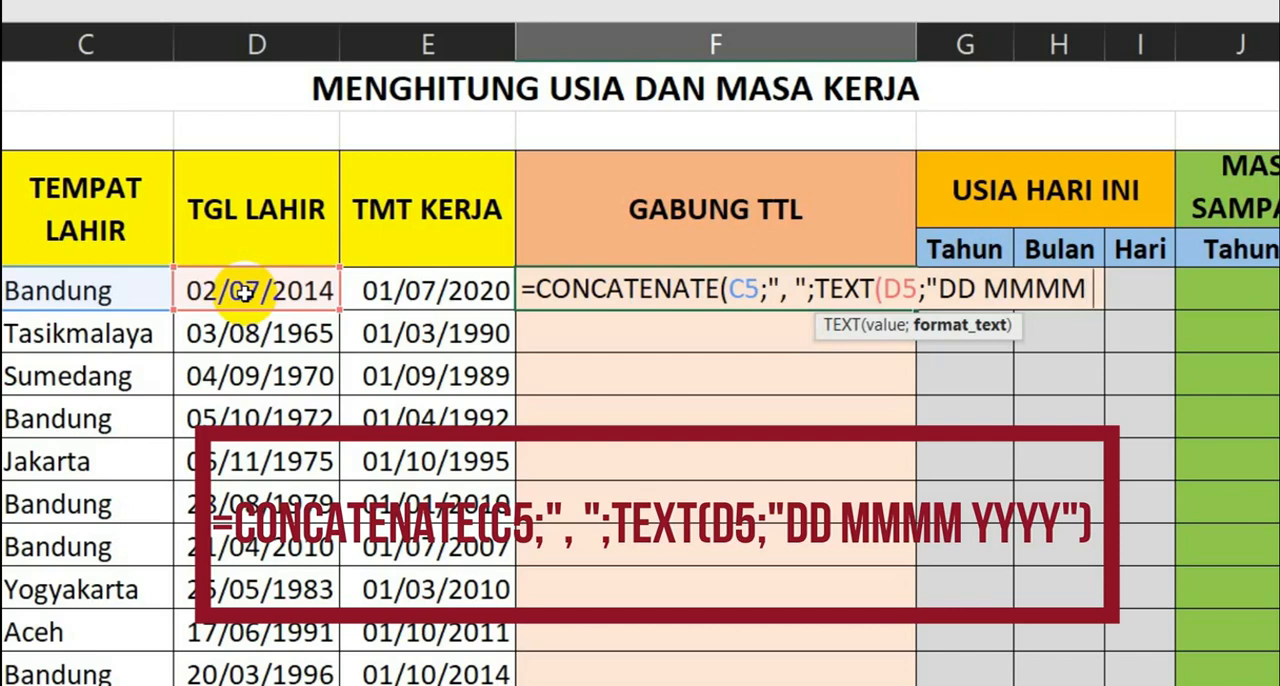
pyautogui.write('YYYY')
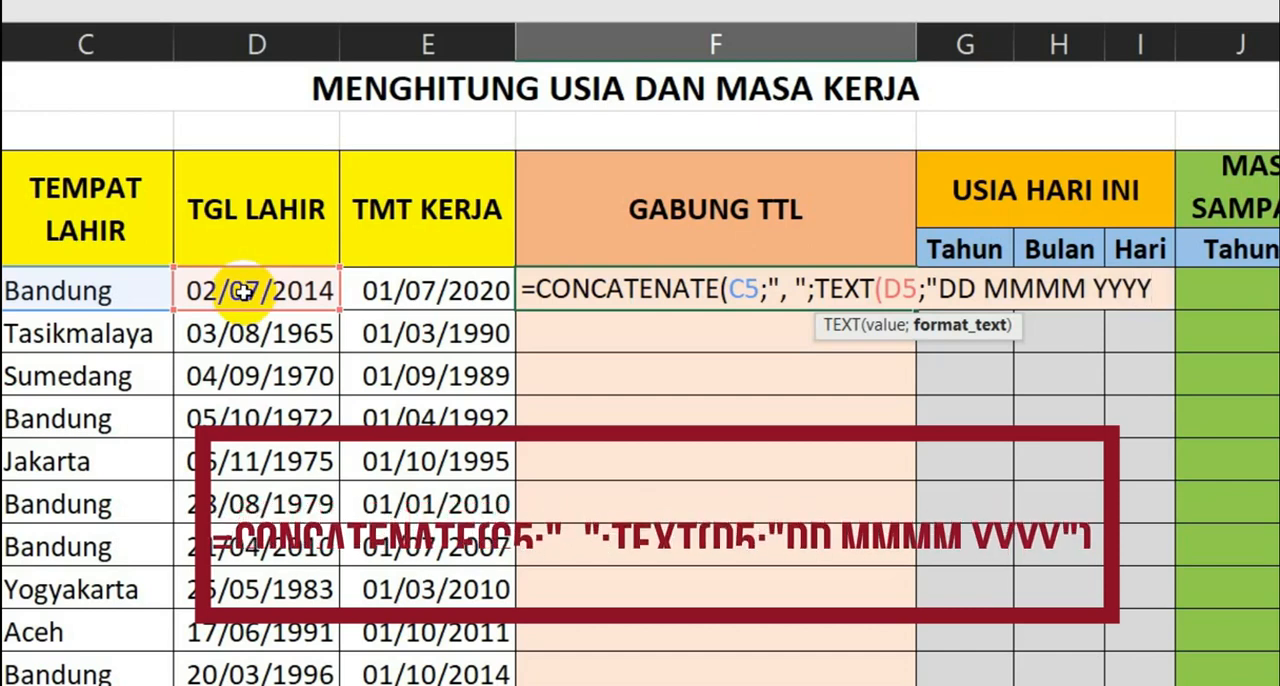
pyautogui.write('")')
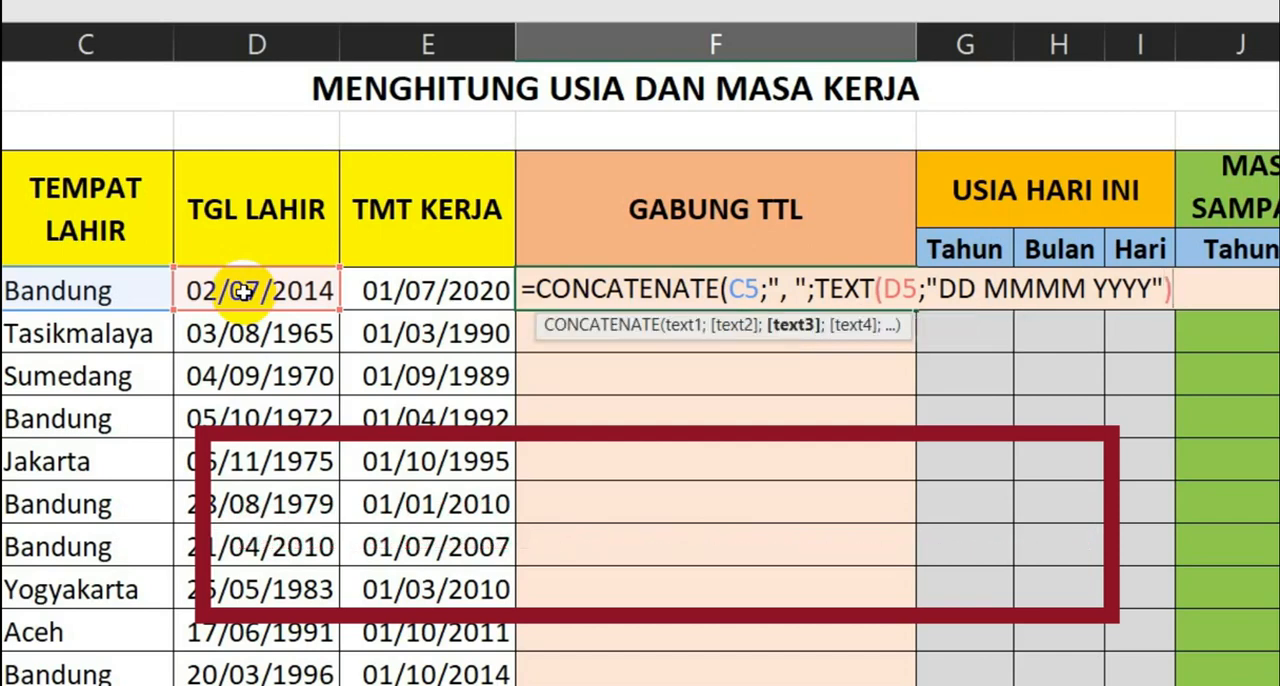
# - Enter F5's formula, accept the suggested parenthesis correction, and fill it down through F14
pyautogui.press('Return')
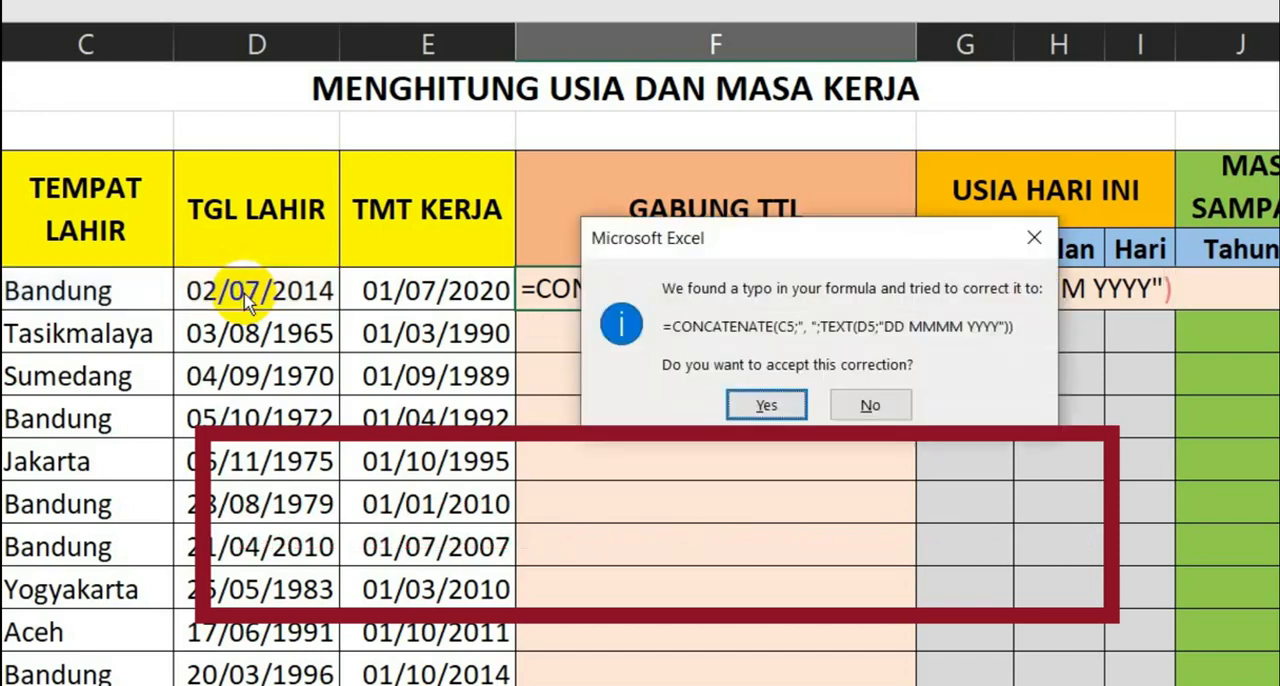
pyautogui.press('Return')
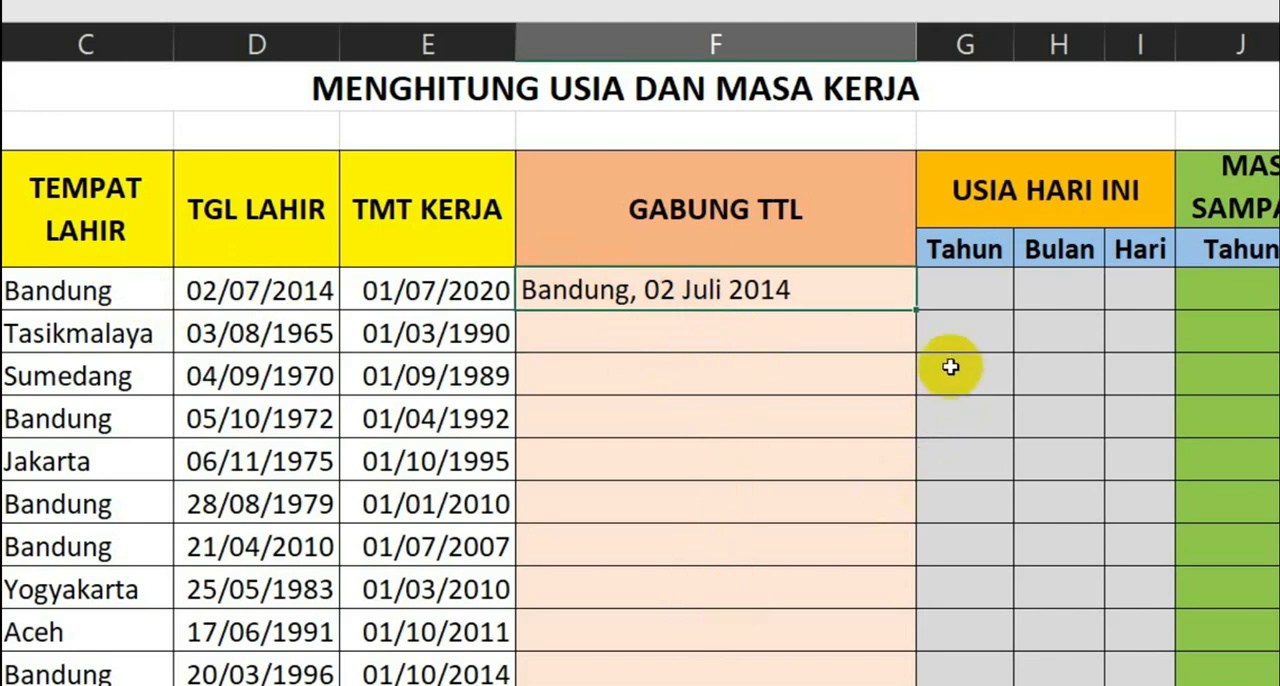
pyautogui.doubleClick(917, 310)
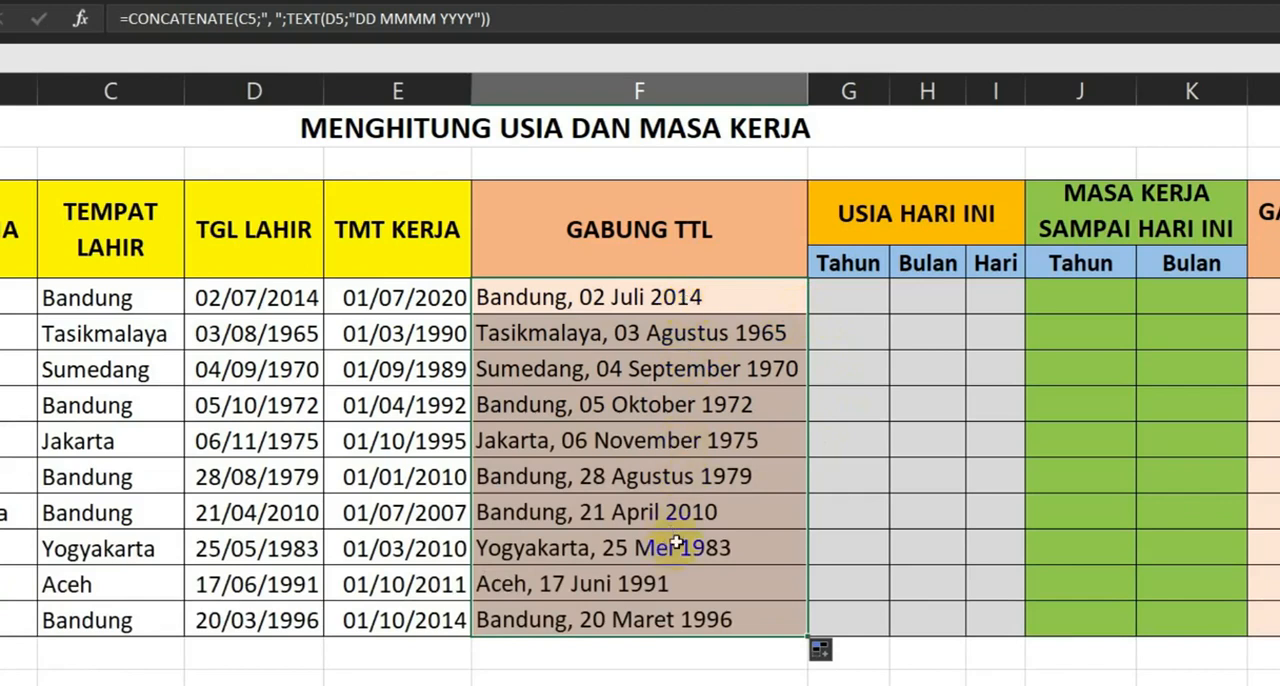
# - Enter =TODAY() in the merged cell G2 above the USIA HARI INI heading
pyautogui.click(860, 301)
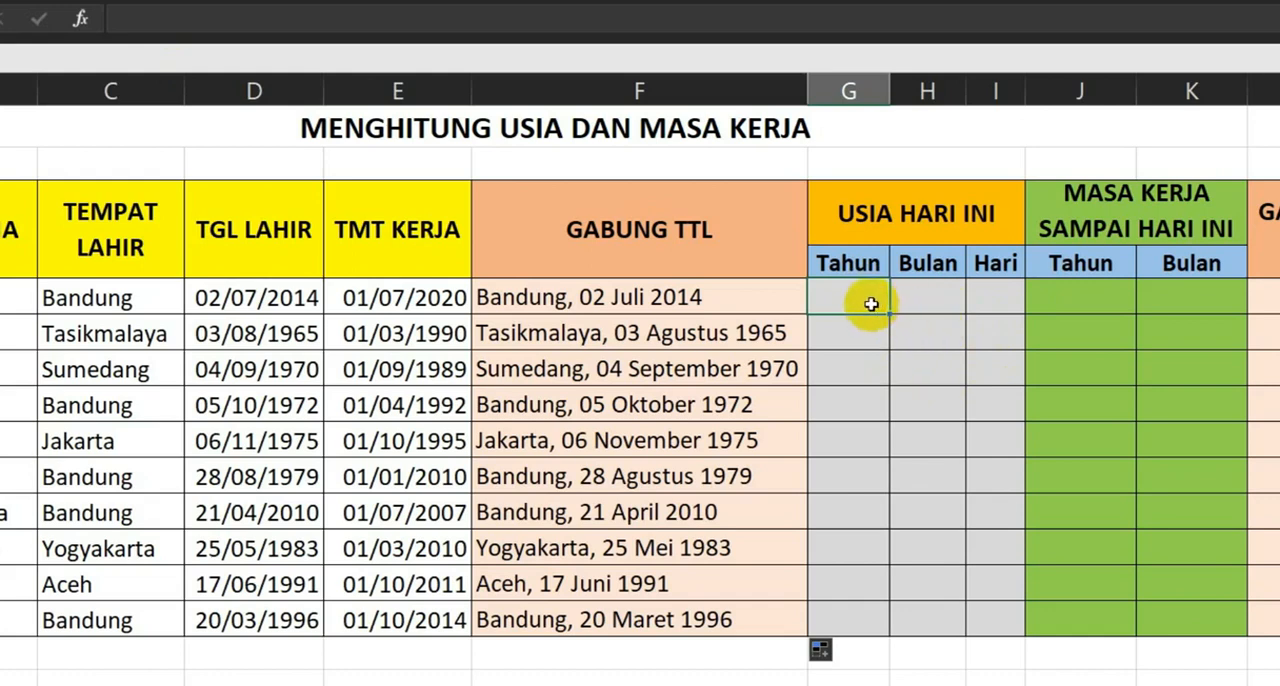
pyautogui.click(882, 162)
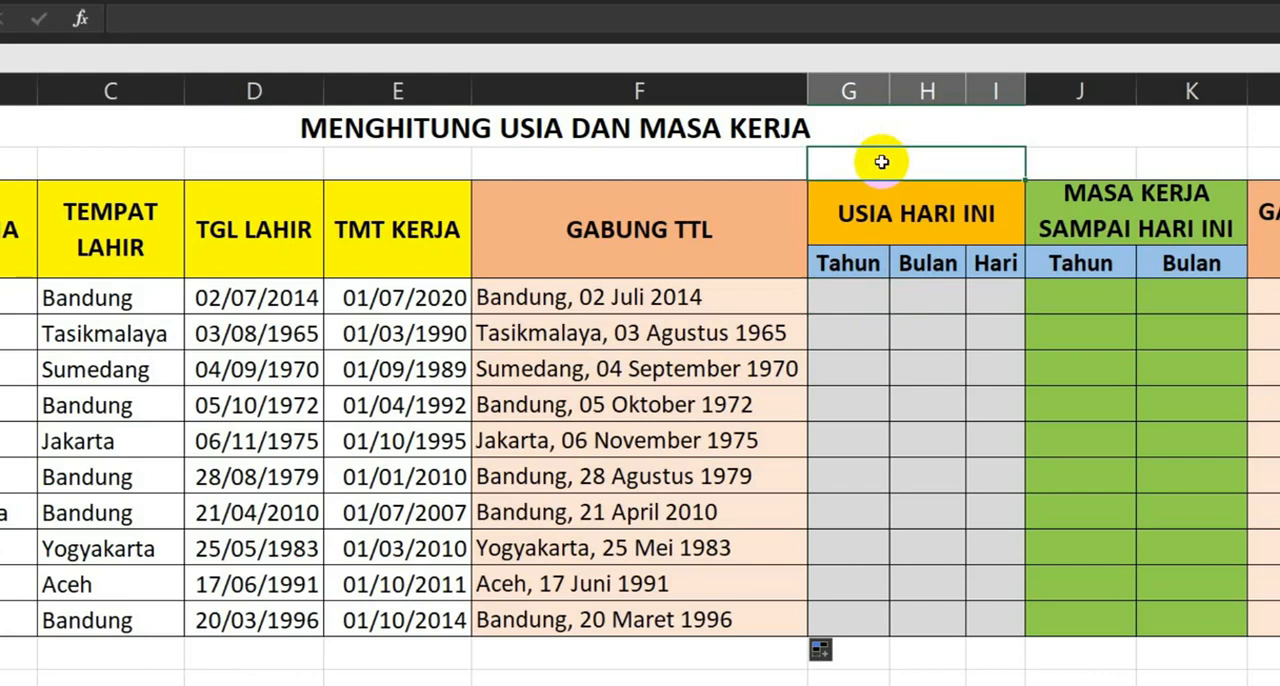
pyautogui.write('=TODAY()')
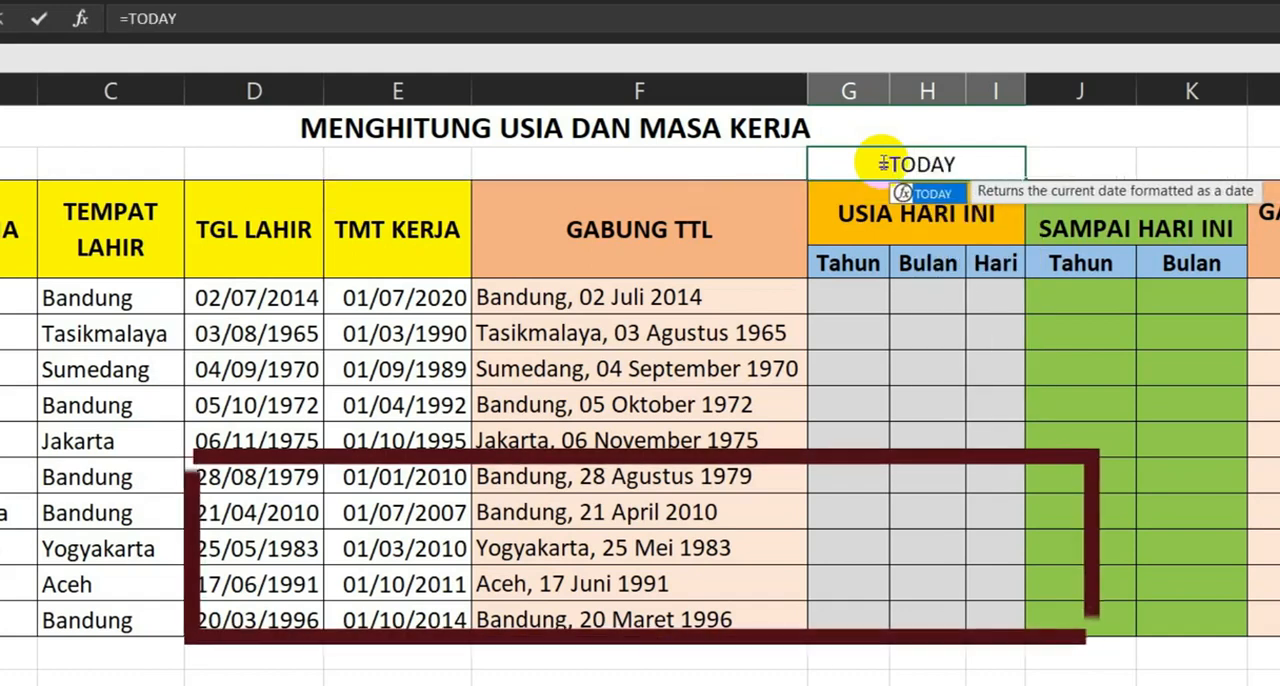
pyautogui.click(851, 235)
# - Build the age-in-years formula =DATEDIF(D5;$G$2;"Y" in cell G5 under Tahun, with an absolute reference to today's date
pyautogui.click(860, 298)
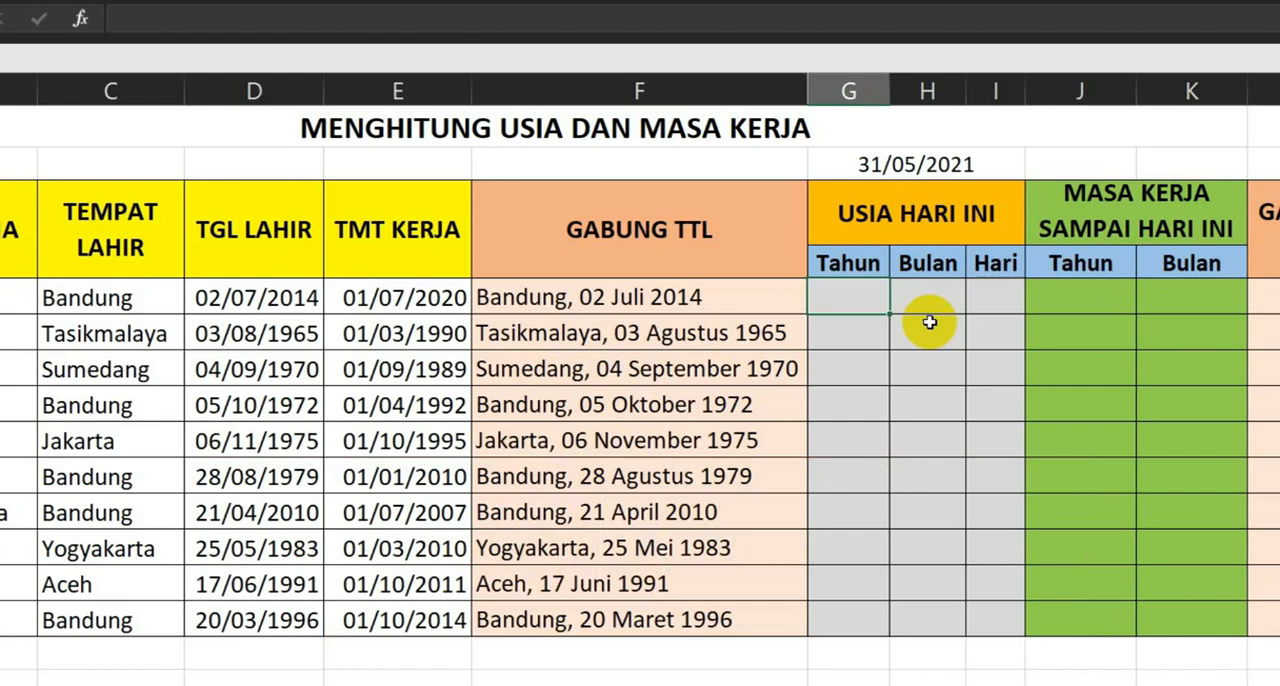
pyautogui.write('=DATEDIF')
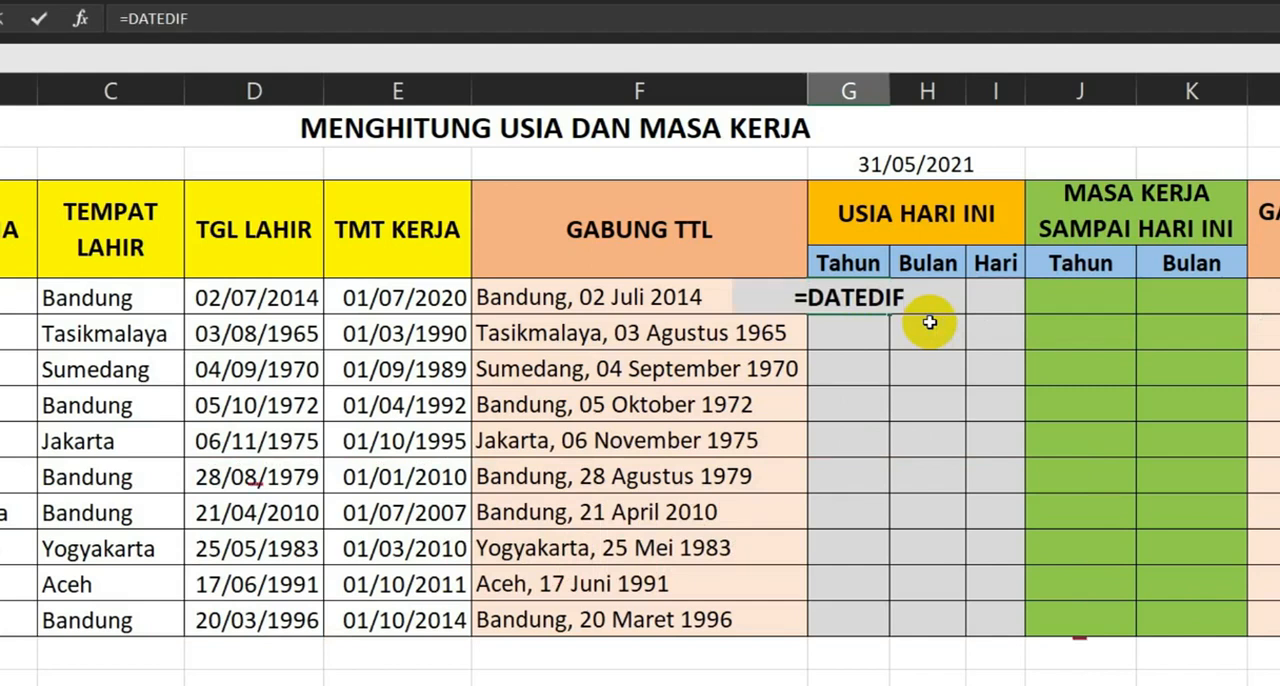
pyautogui.write('(')
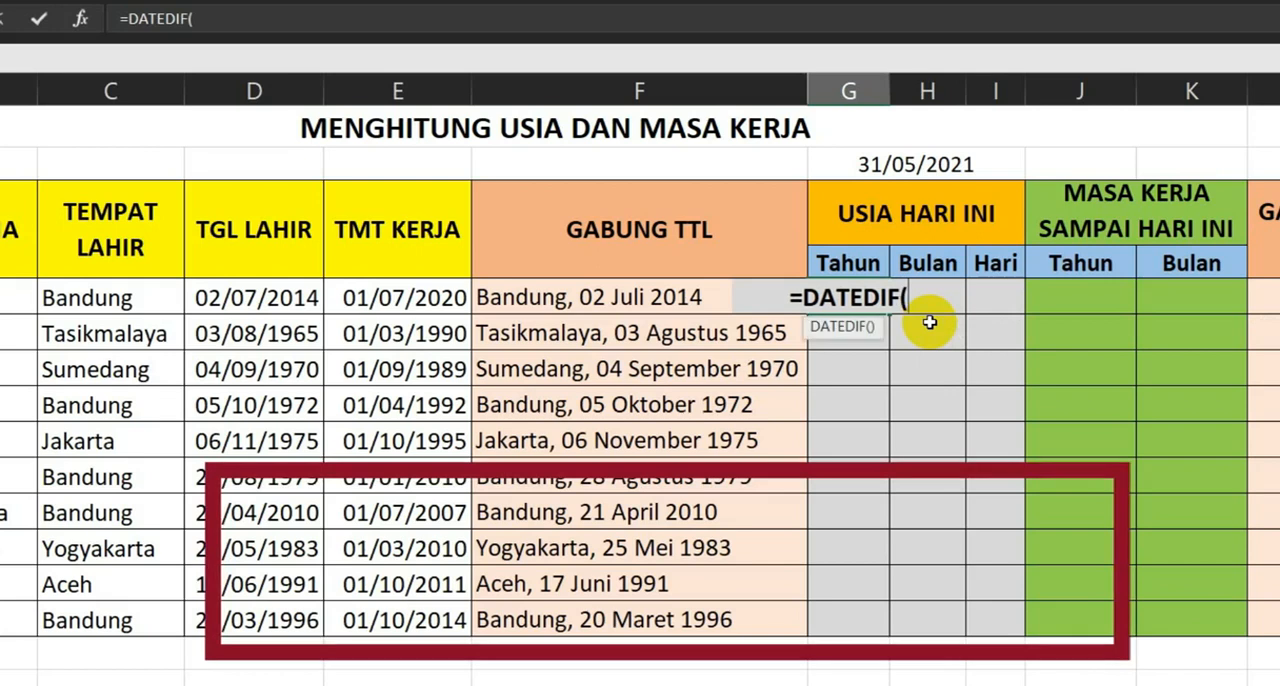
pyautogui.click(280, 297)
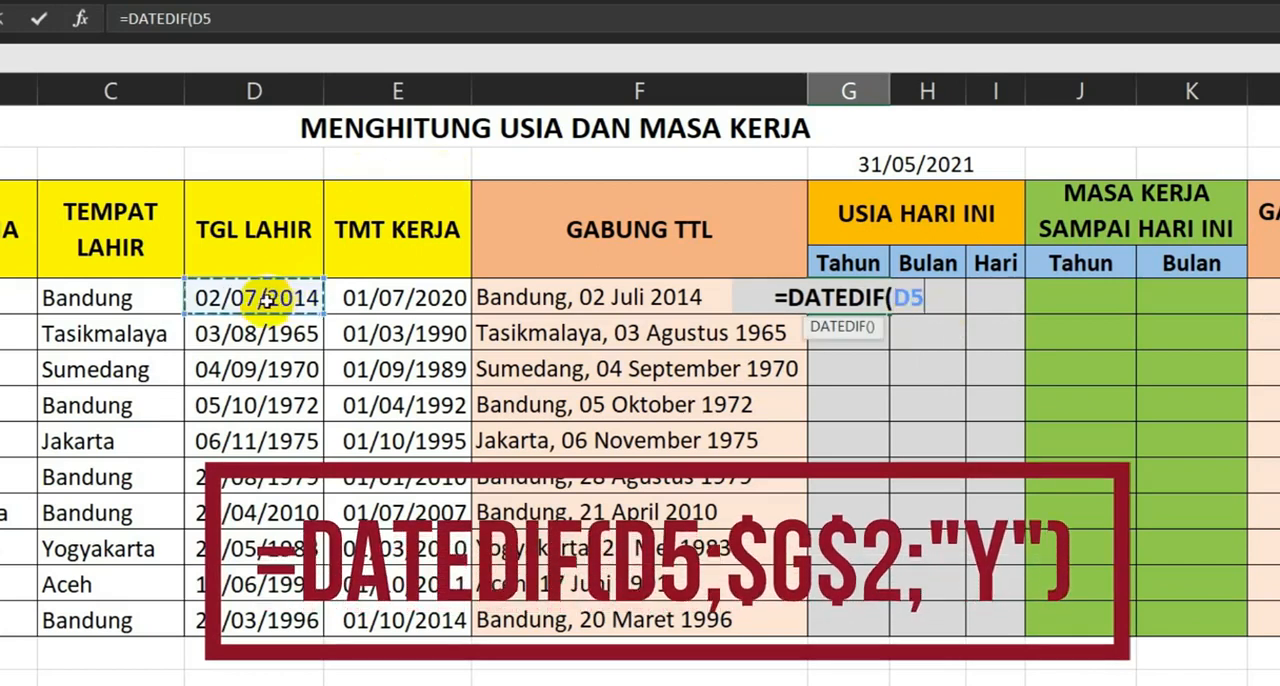
pyautogui.write(';')
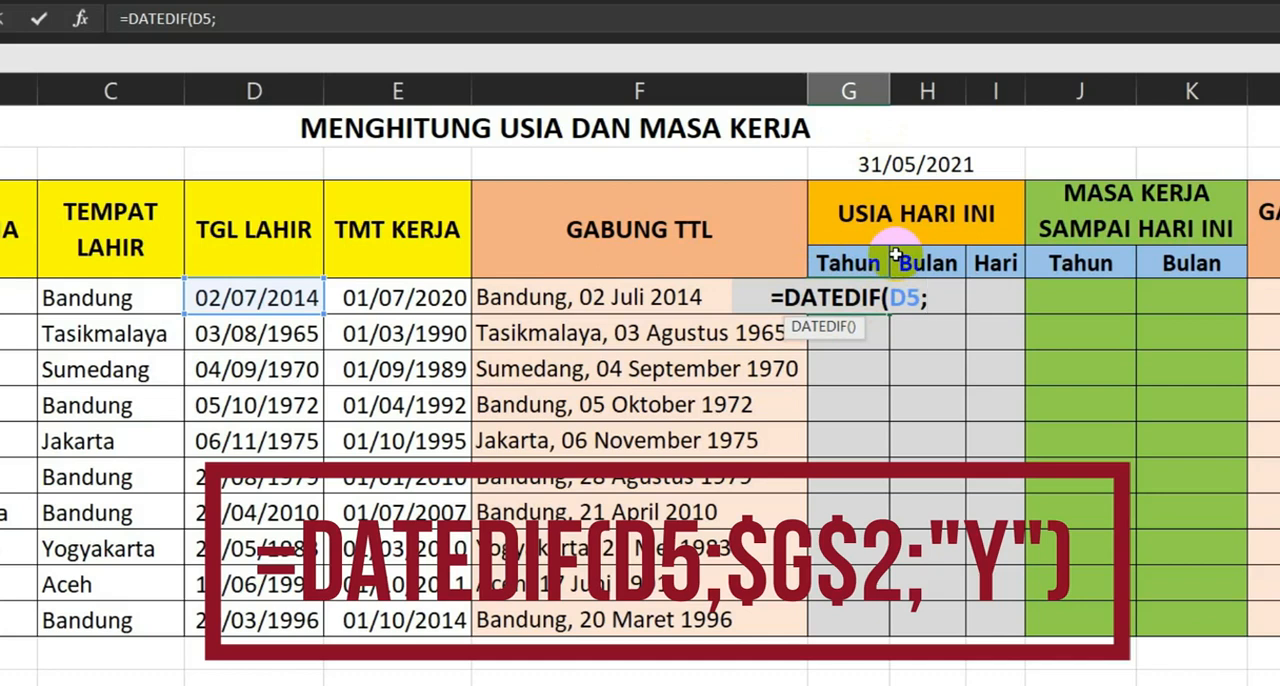
pyautogui.click(883, 166)
pyautogui.write(';')
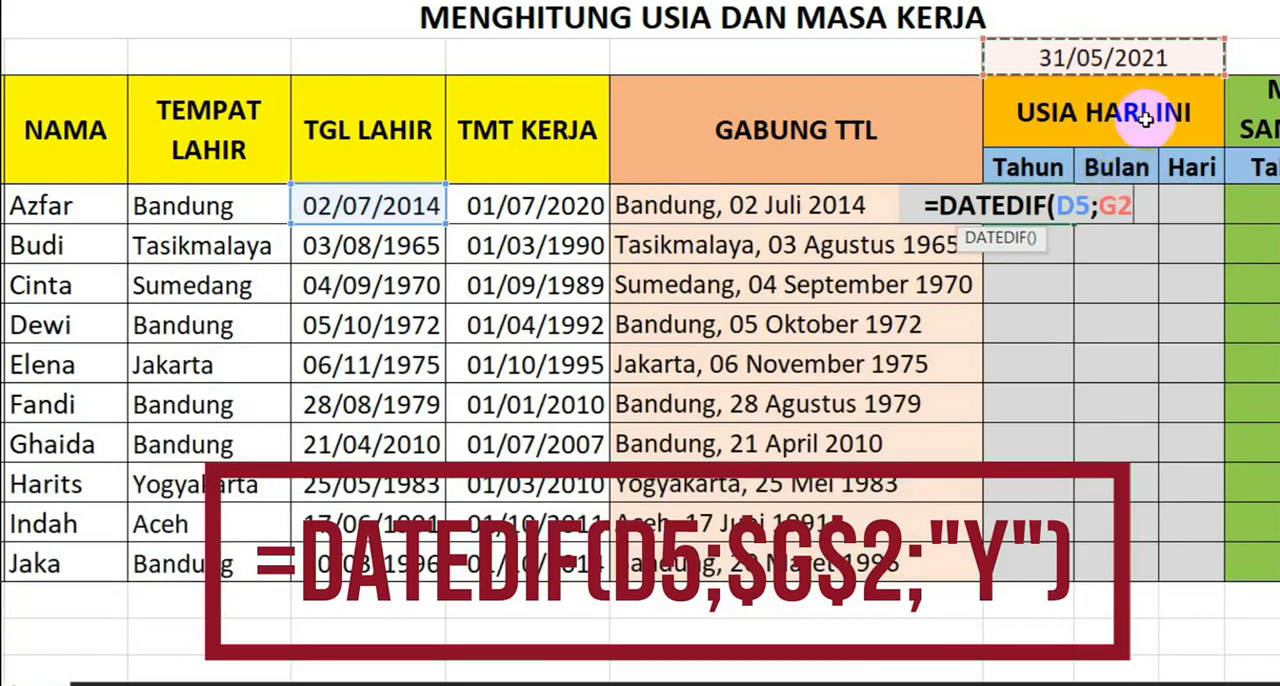
pyautogui.press('F4')
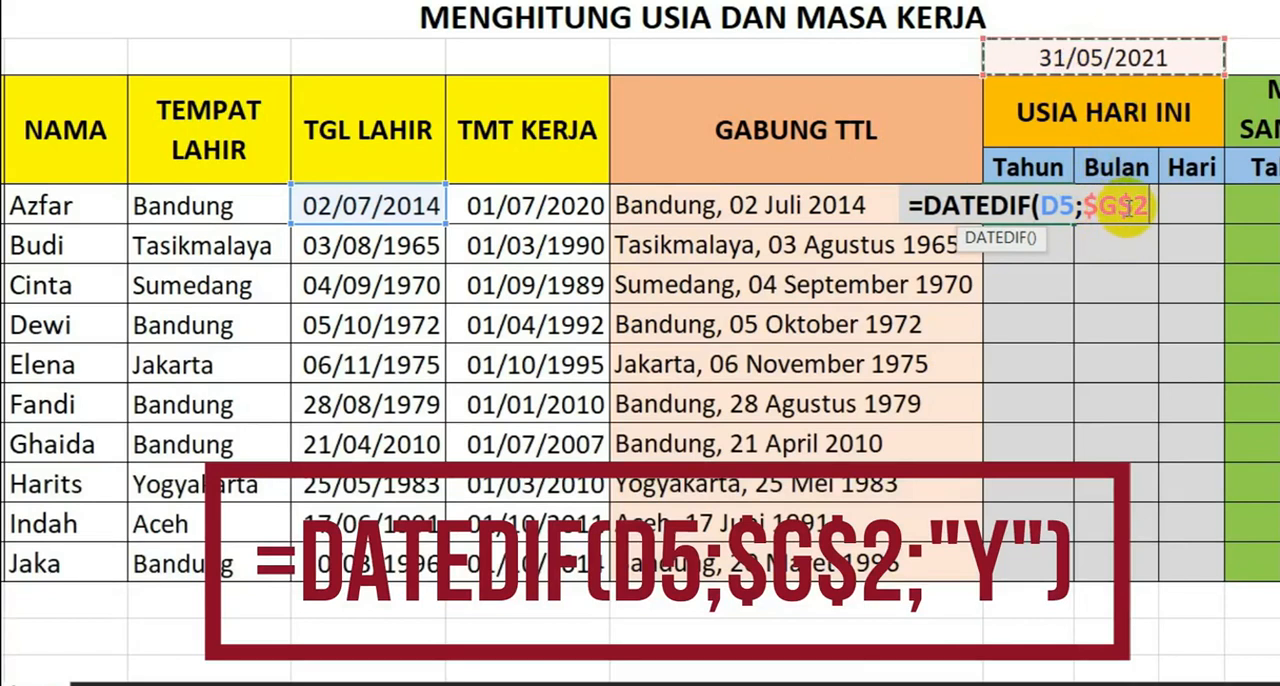
pyautogui.write(';')
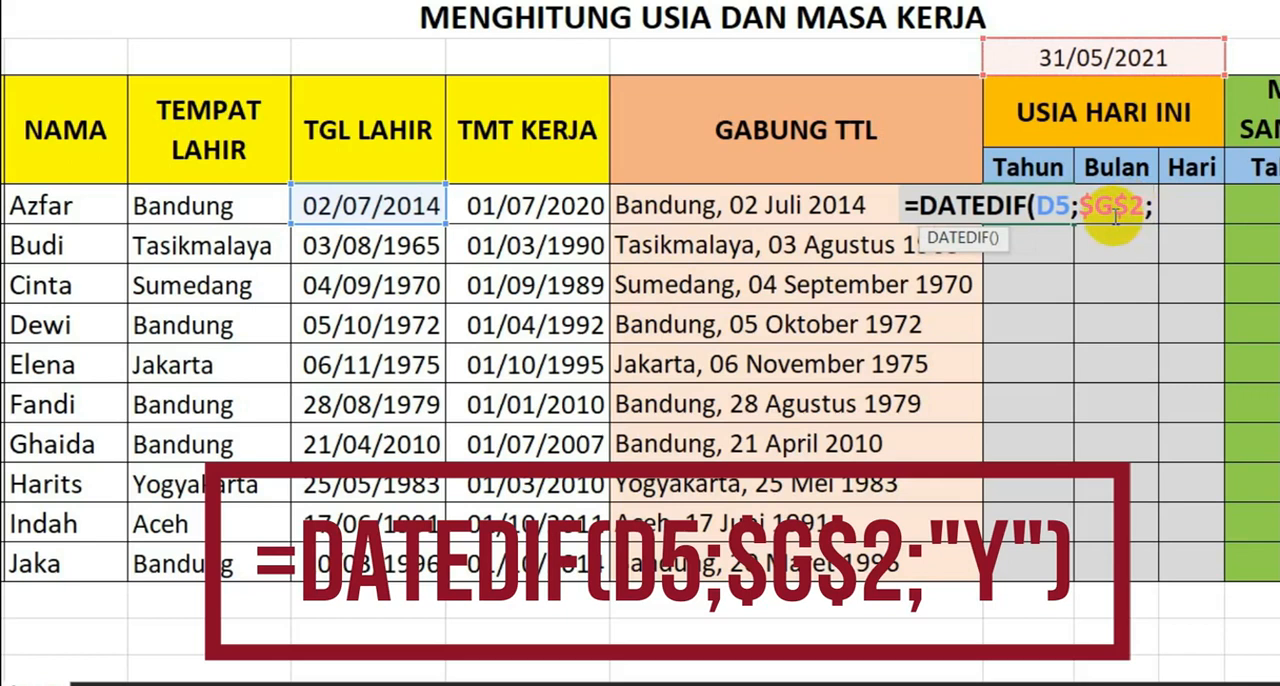
pyautogui.write('"Y')
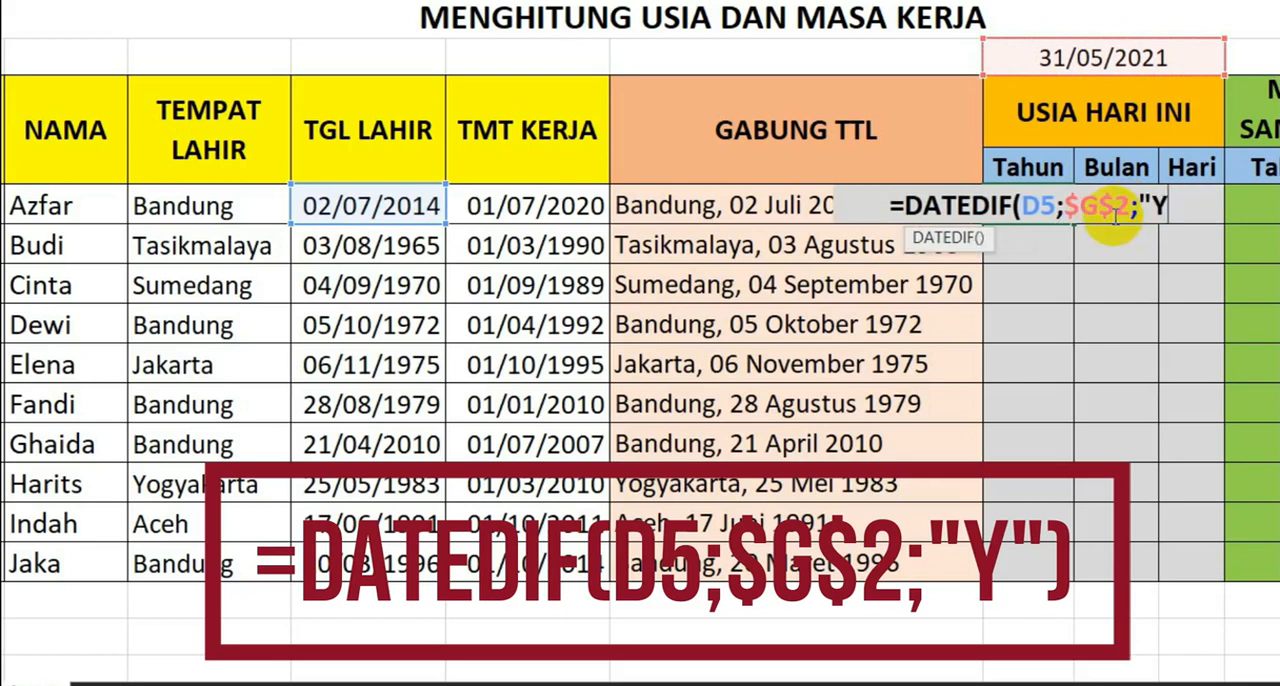